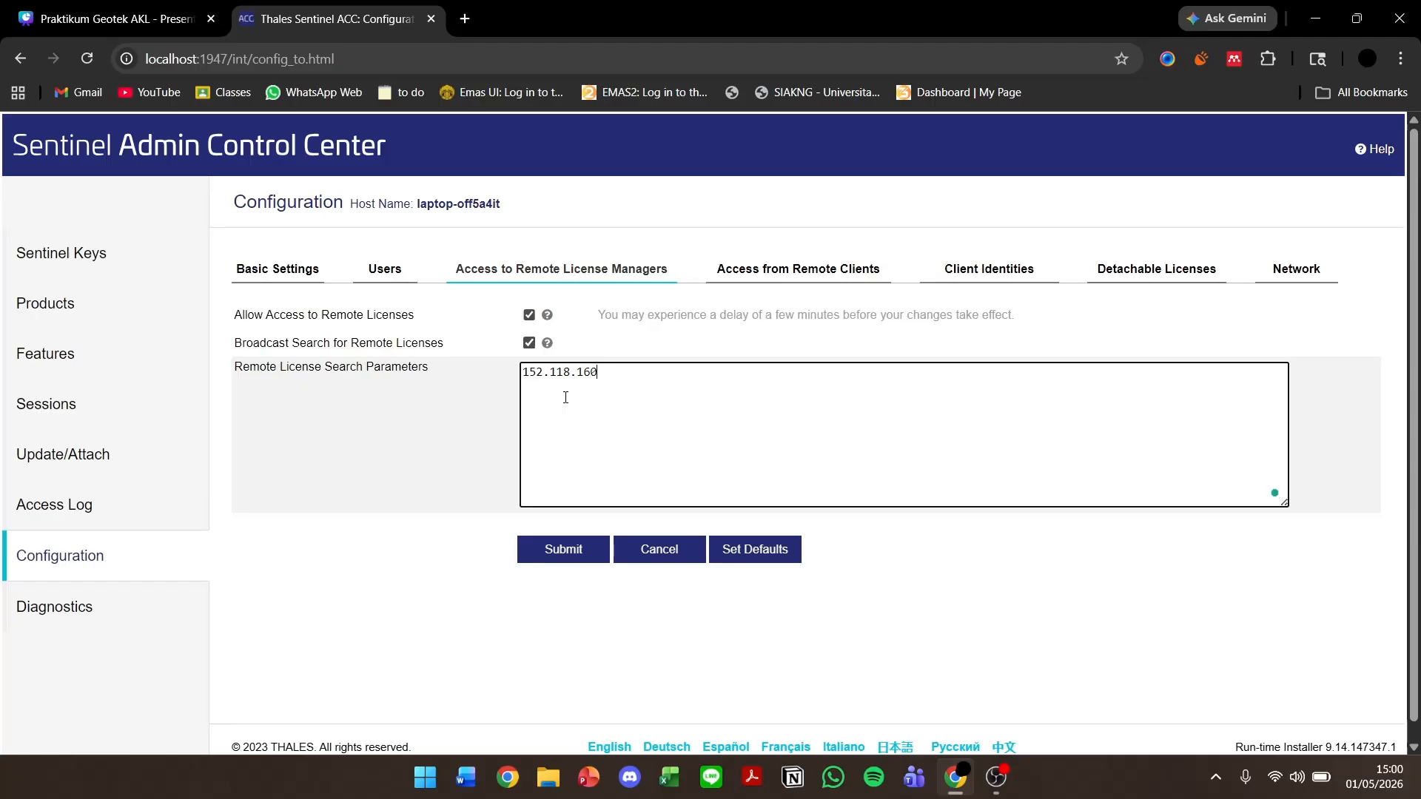
Complete the remote license search address as 152.118.160.252 and submit the configuration.
text(.252)
click(567, 563)
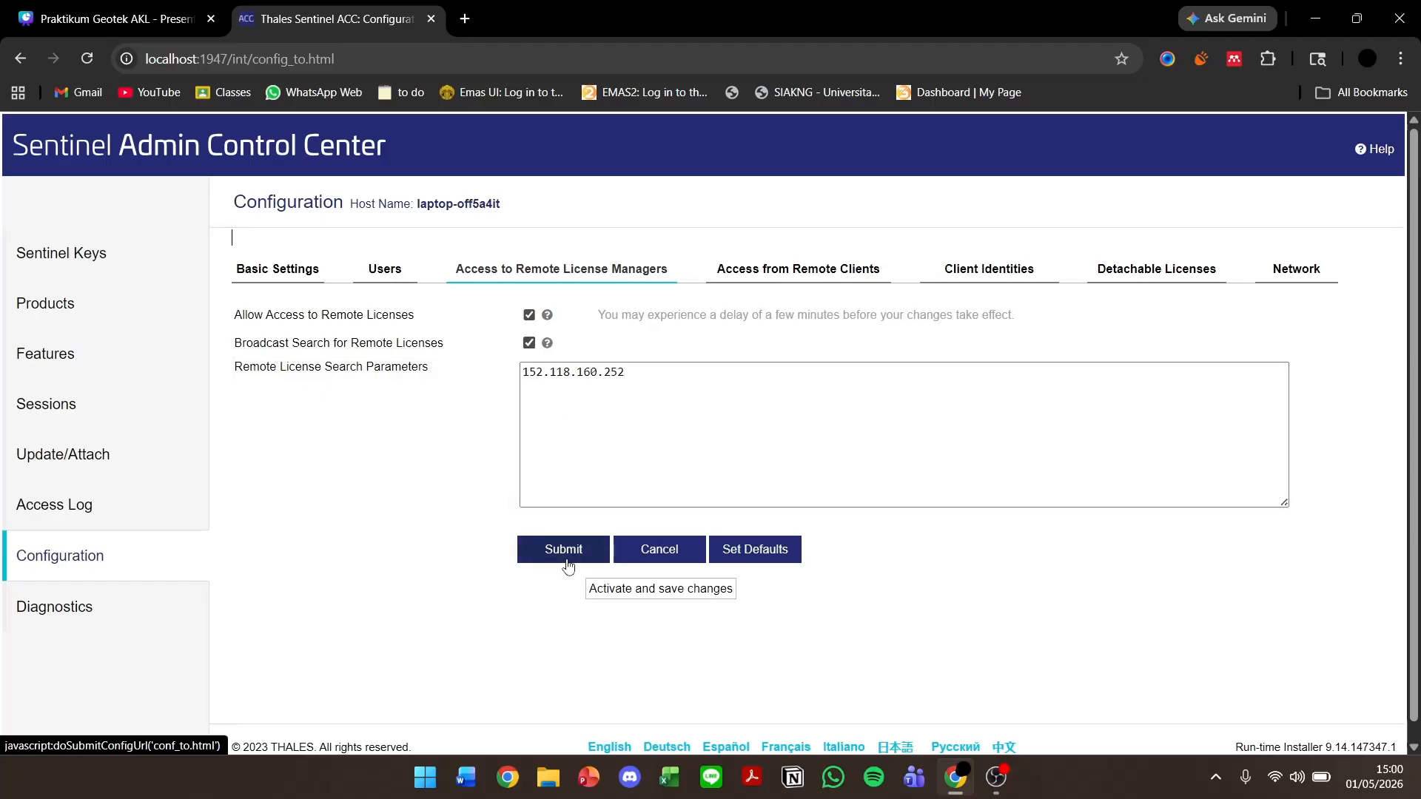
Check the license server's Sentinel keys, available products and licensed features in the Admin Control Center.
click(34, 267)
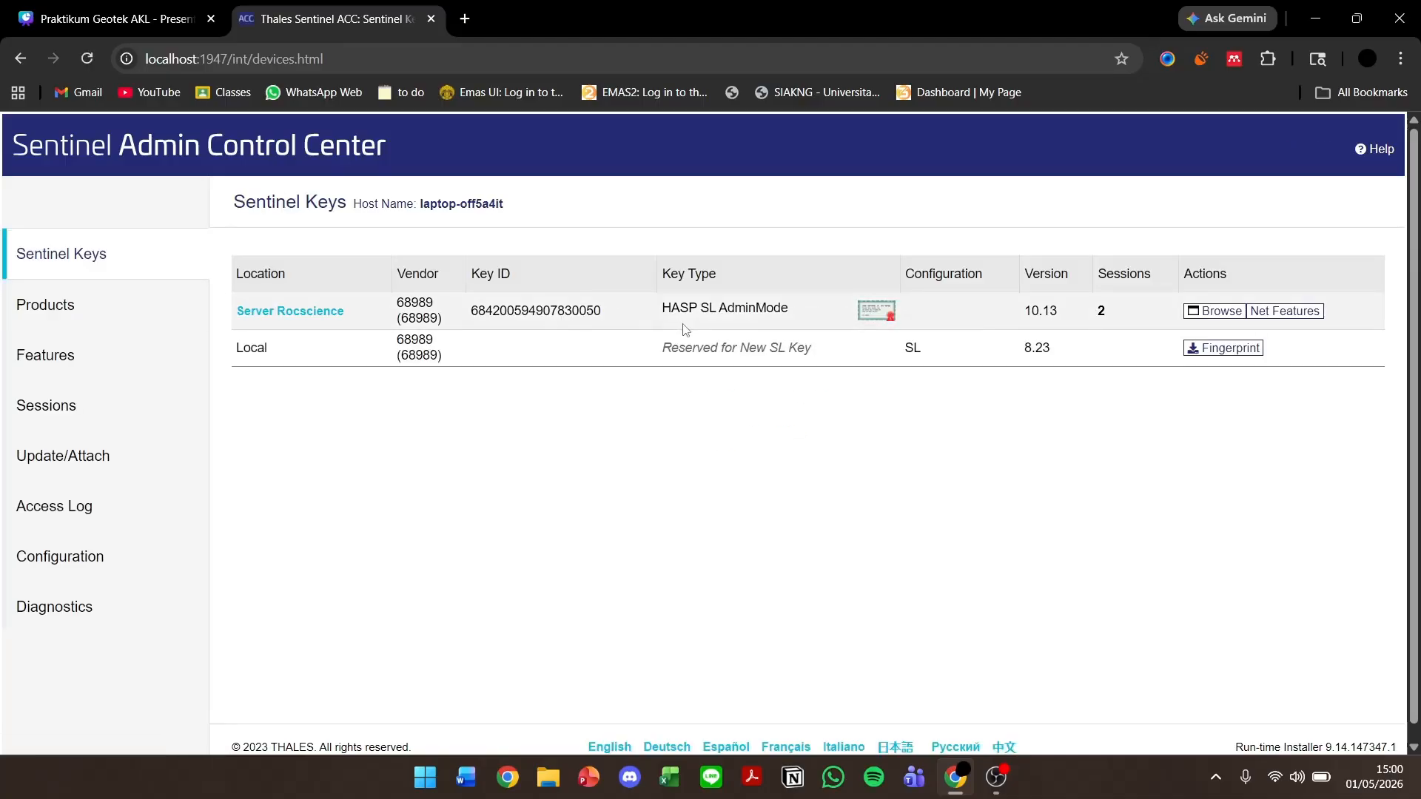
click(99, 324)
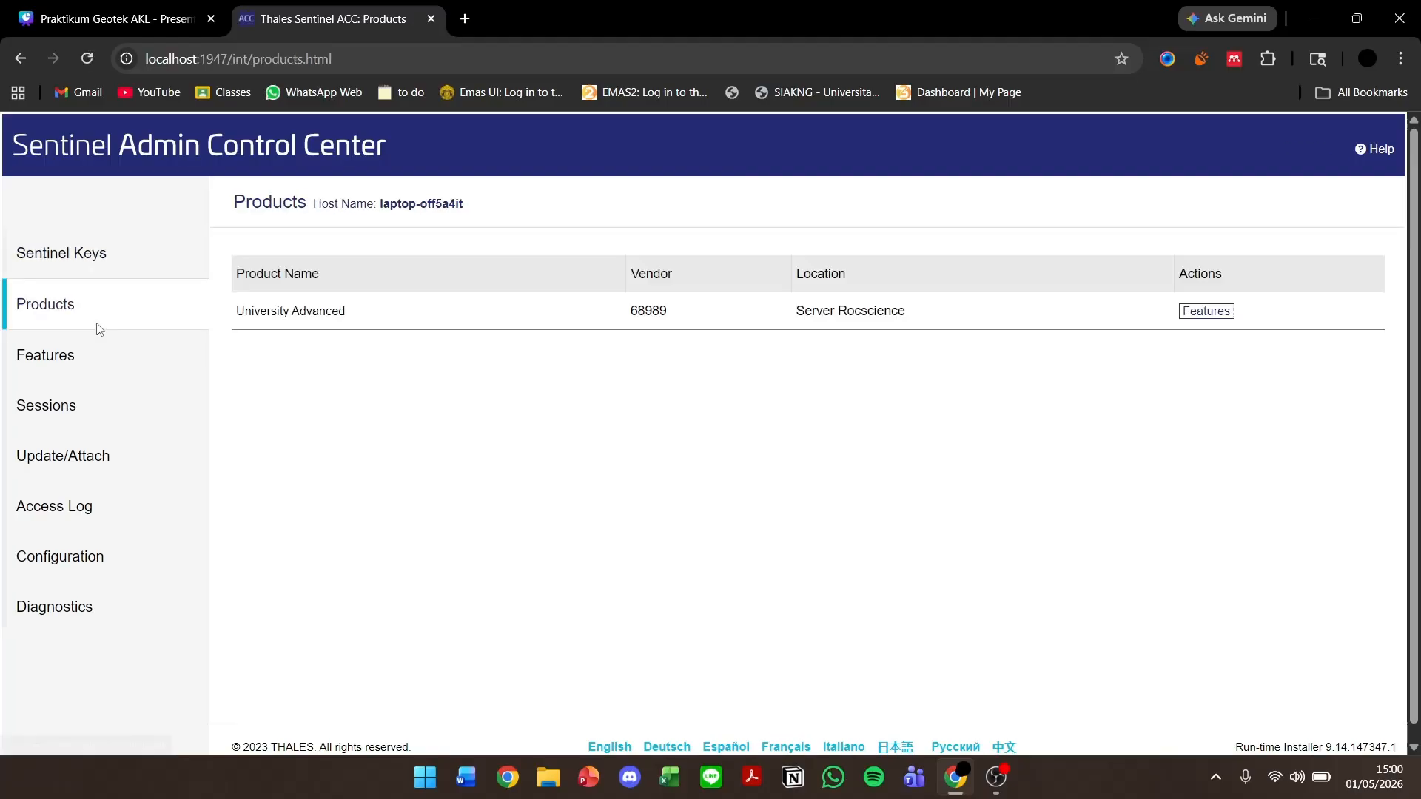
click(130, 351)
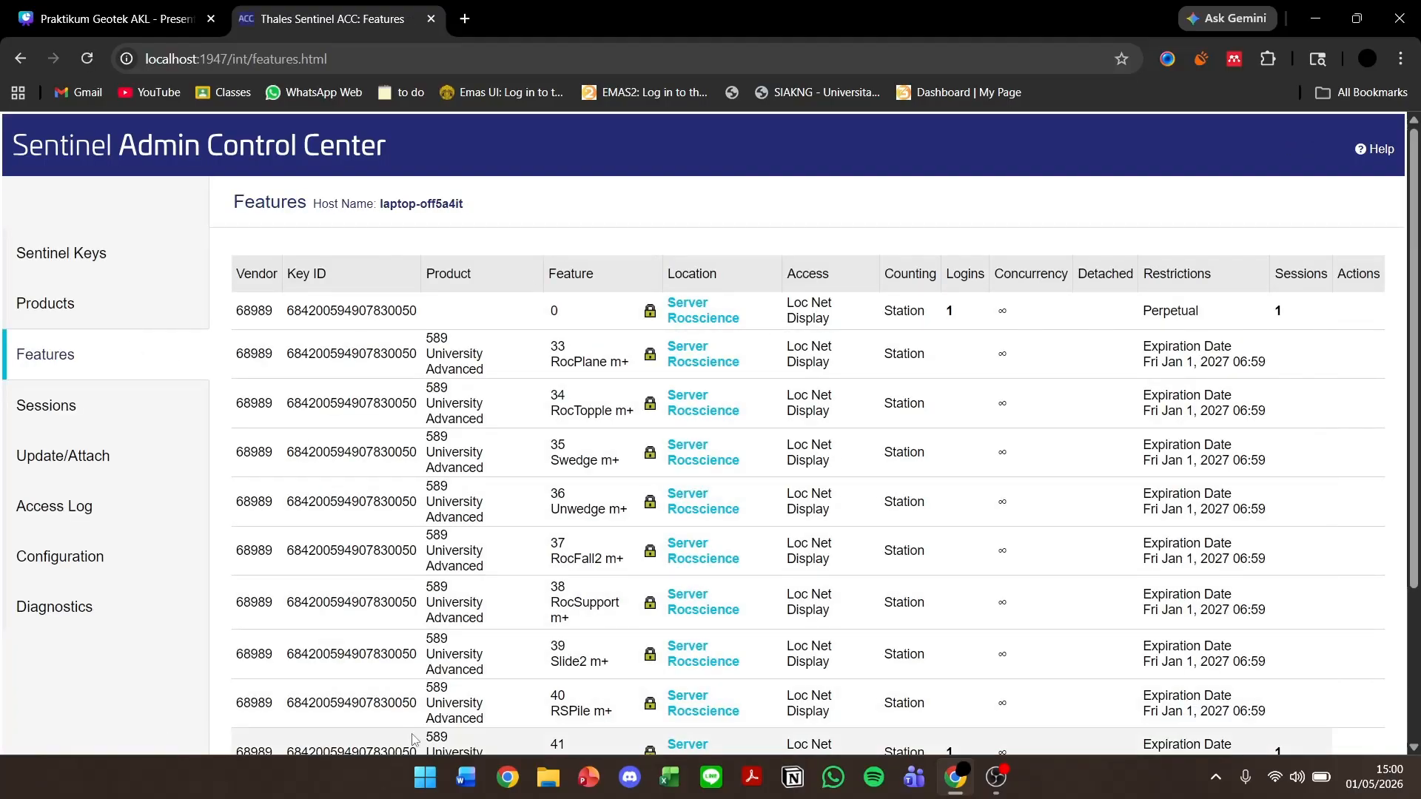
Launch Slide2 from a system search for "slide" and dismiss the update notice.
click(415, 794)
text(slid)
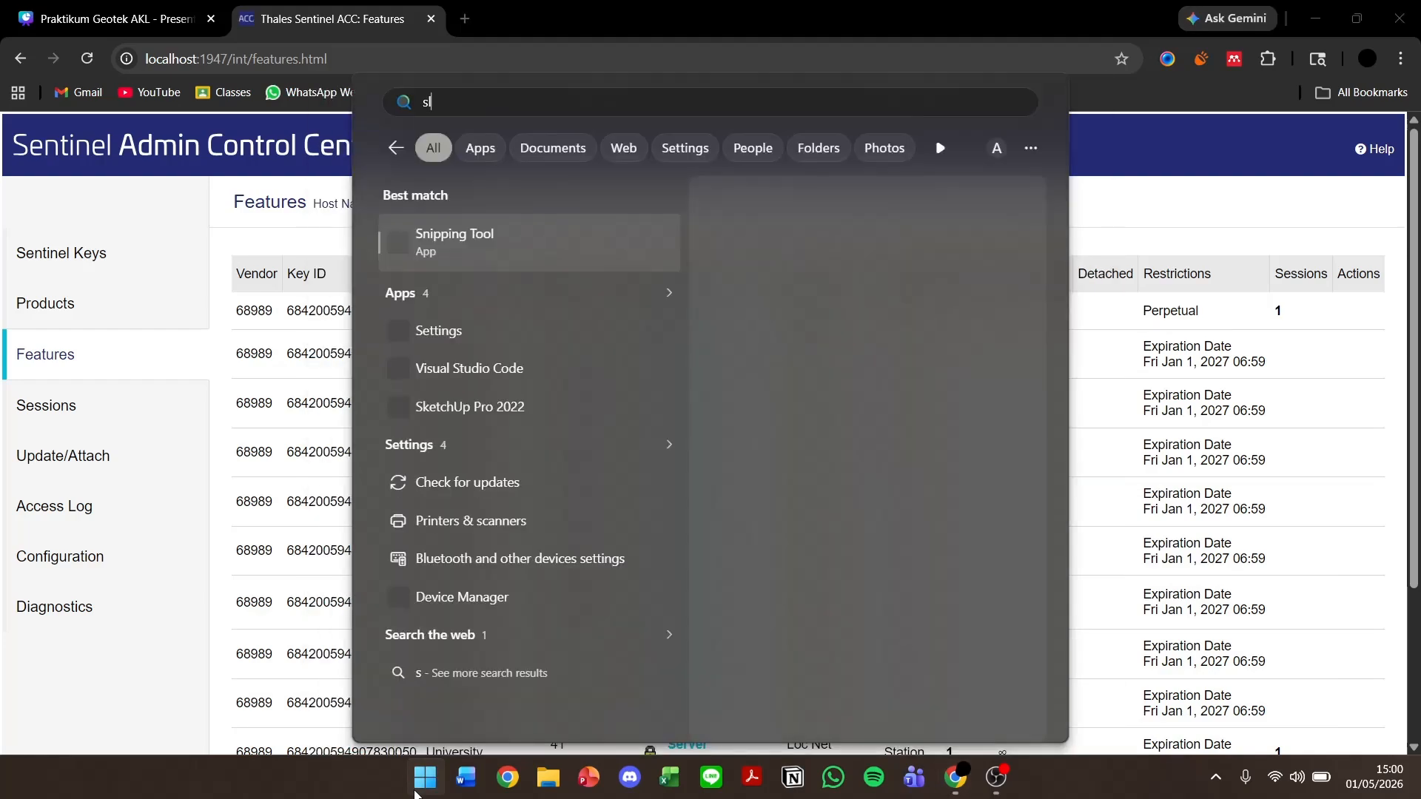
text(e)
key(Return)
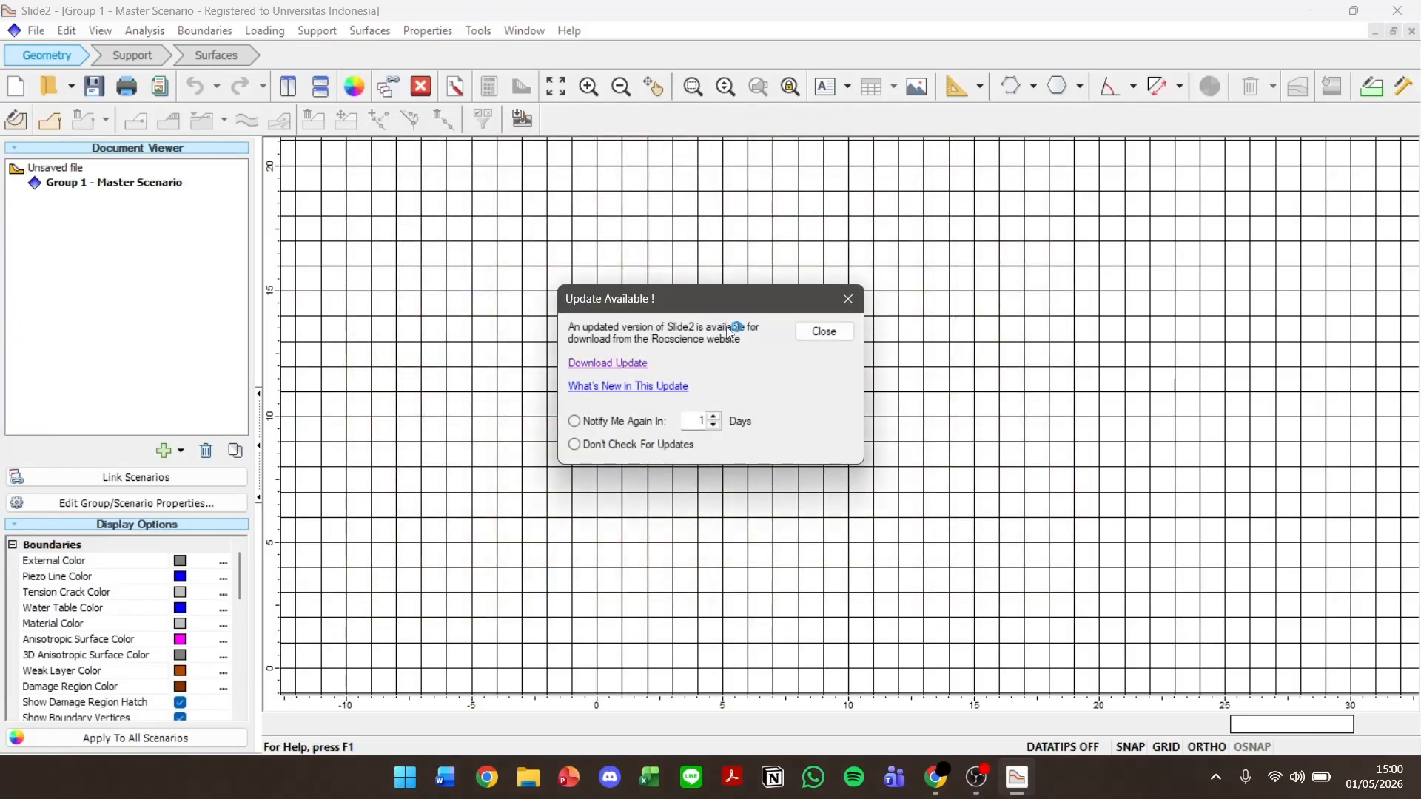
click(842, 299)
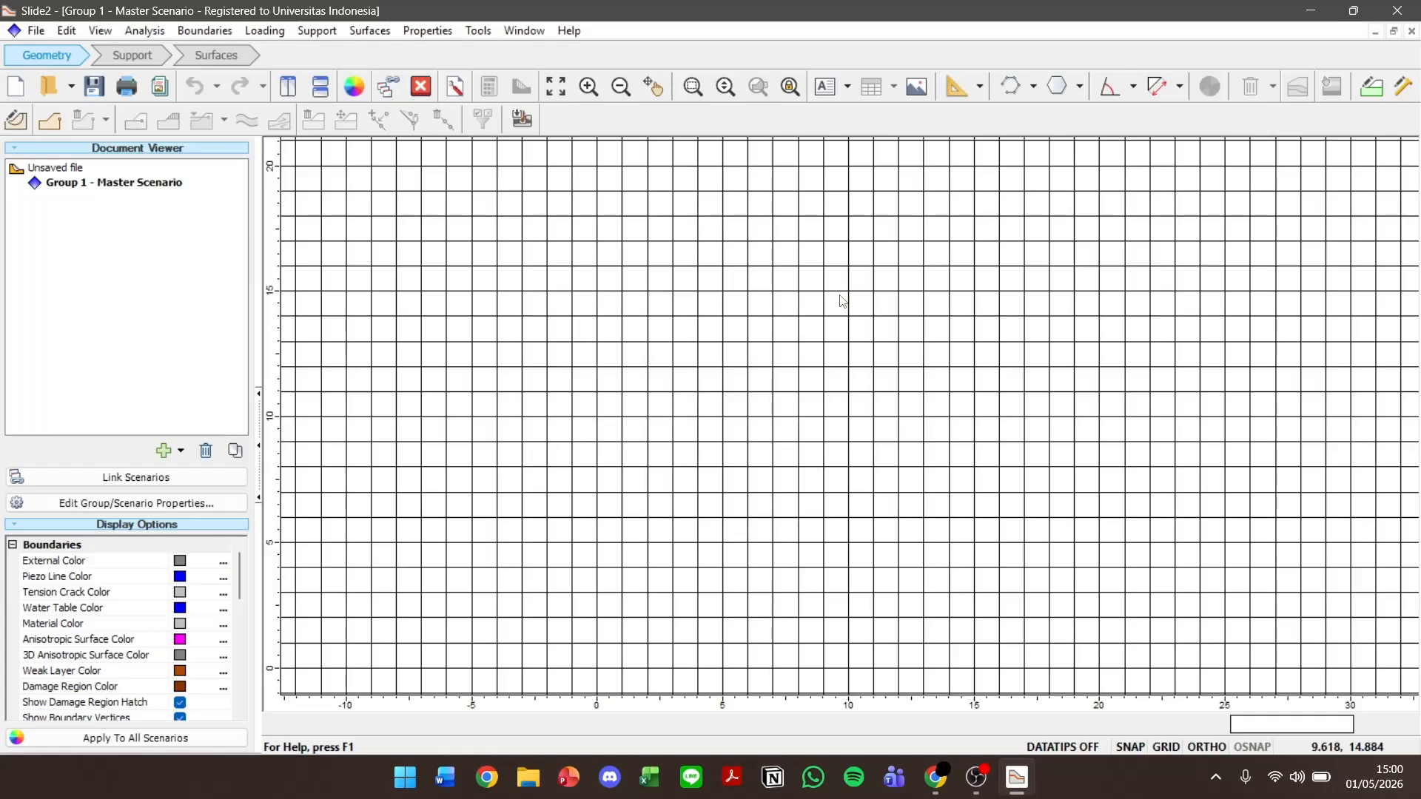
Add GLE/Morgenstern-Price, Ordinary/Fellenius and Spencer to the analysis methods in the project settings.
click(132, 35)
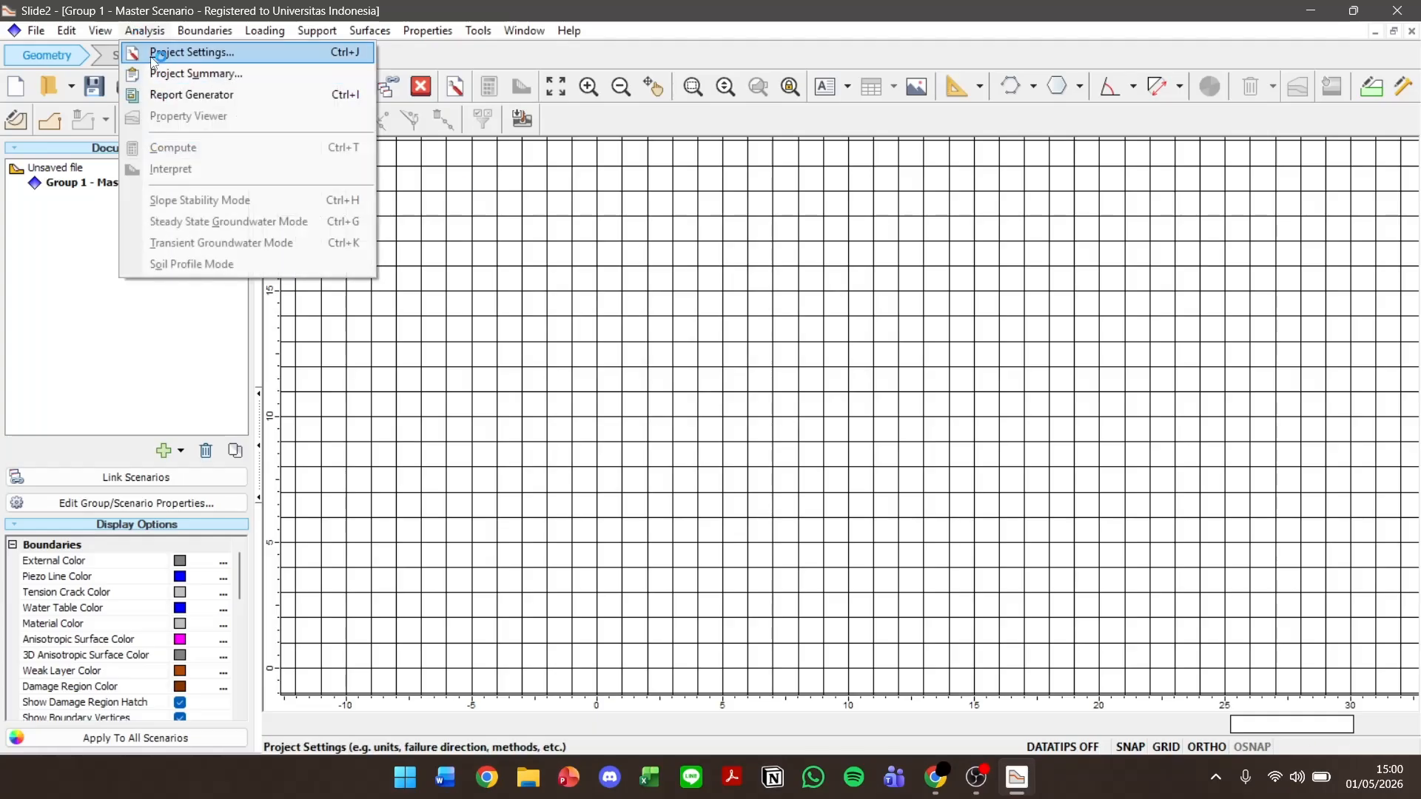
click(153, 56)
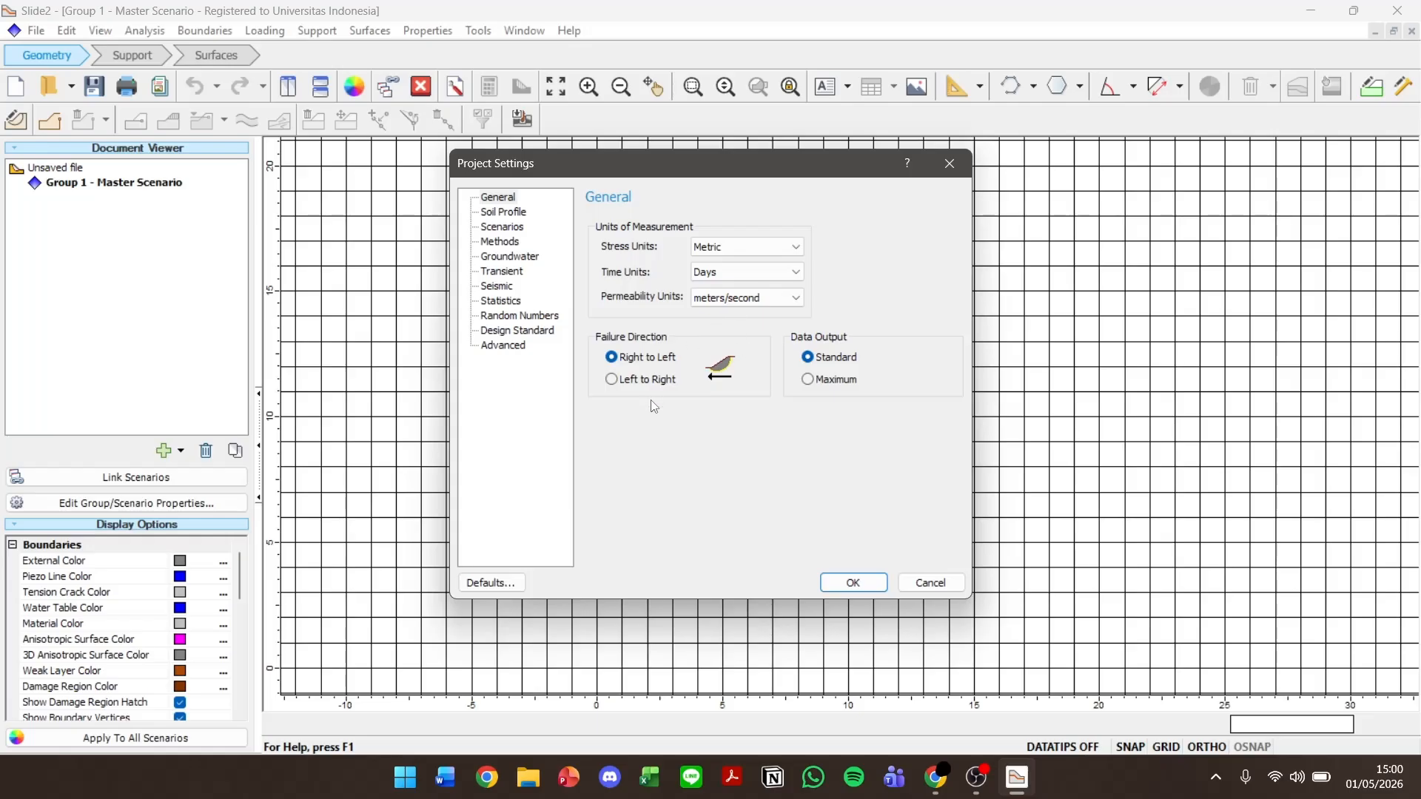
click(510, 229)
click(510, 244)
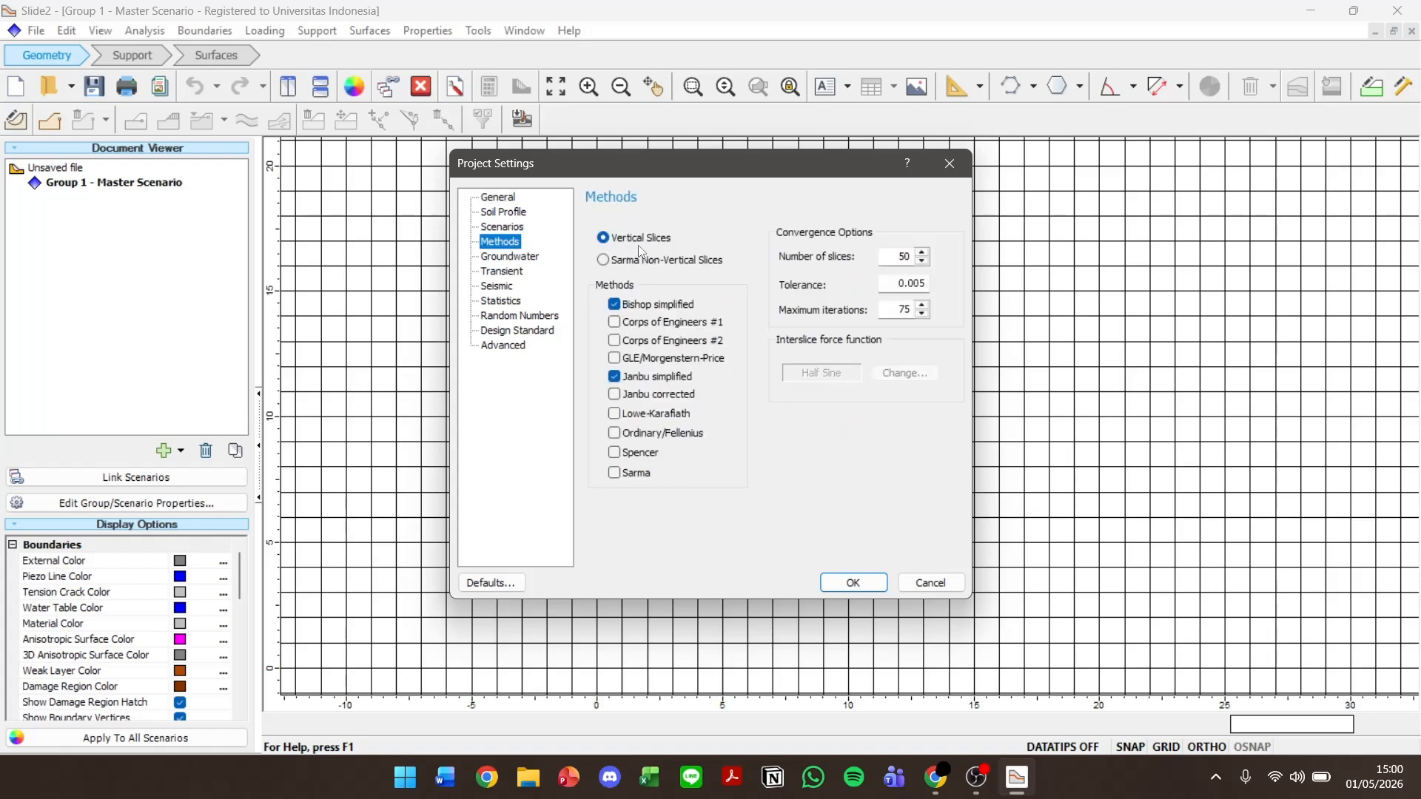
click(614, 359)
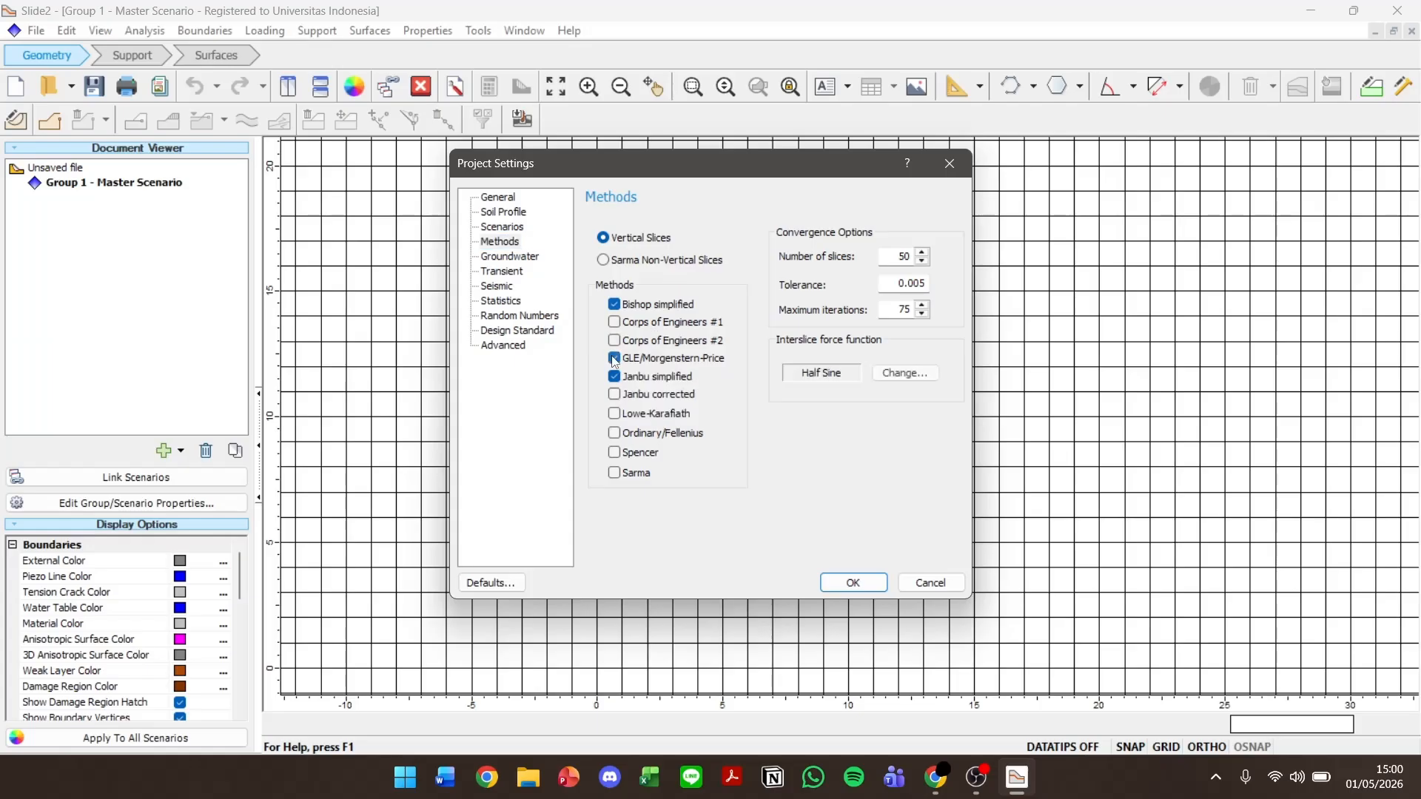
click(615, 433)
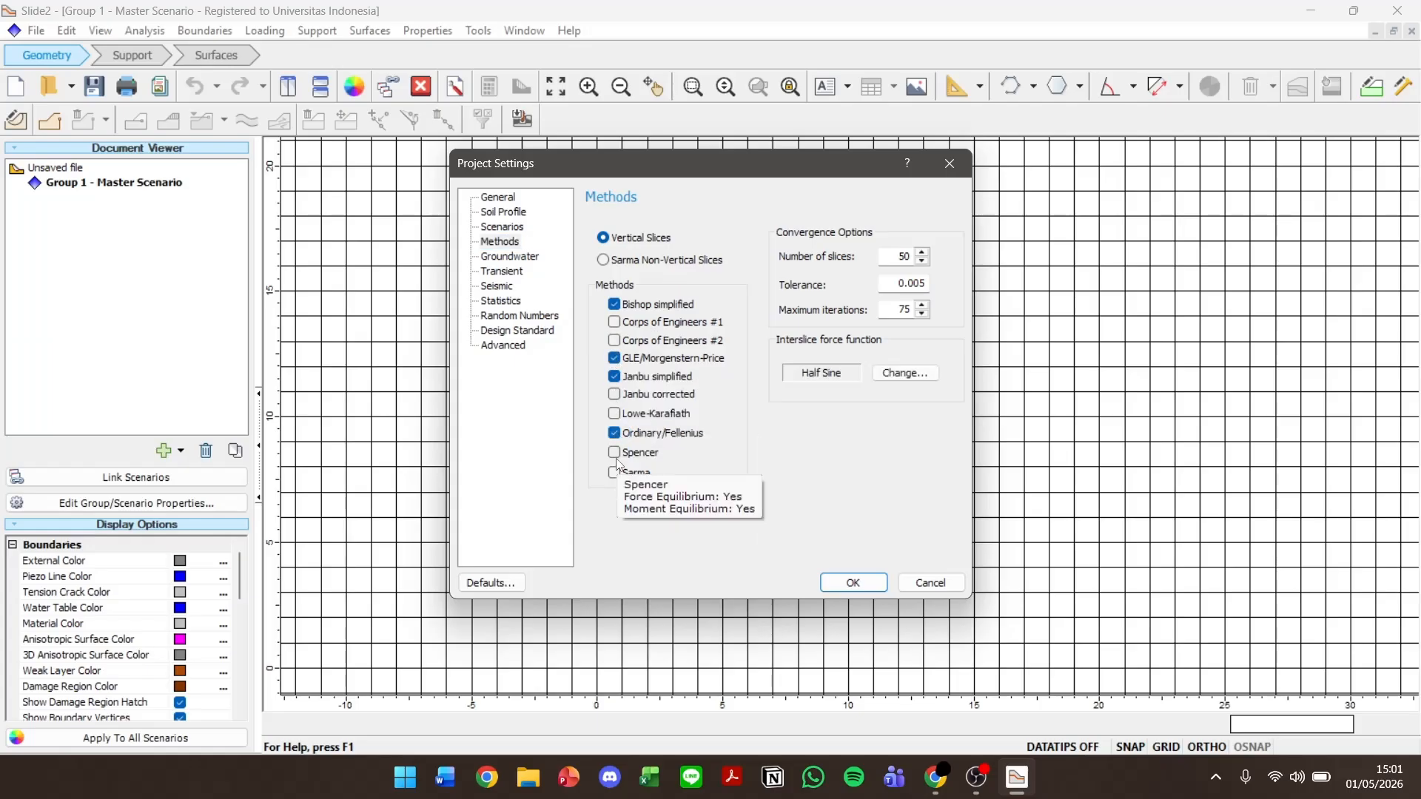
click(616, 455)
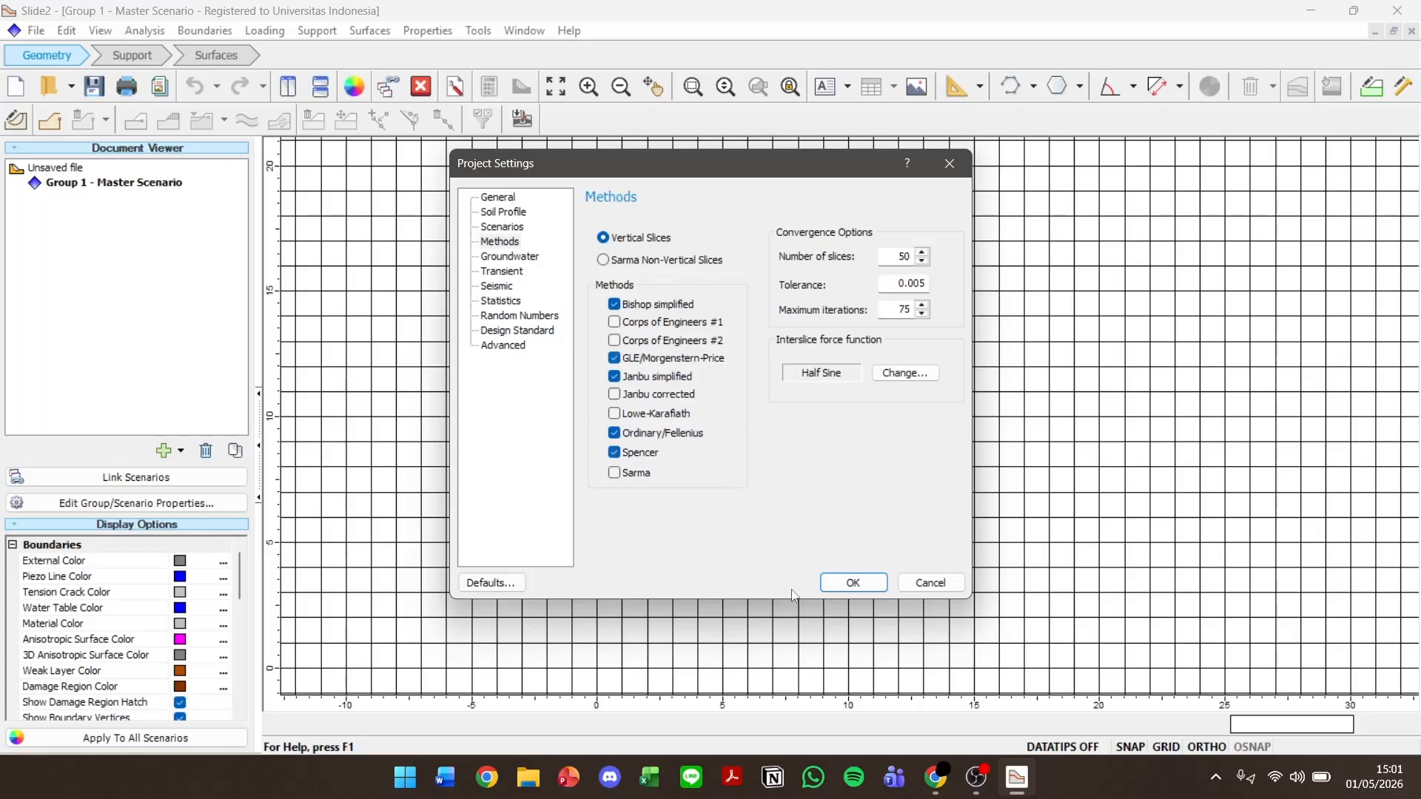
click(851, 584)
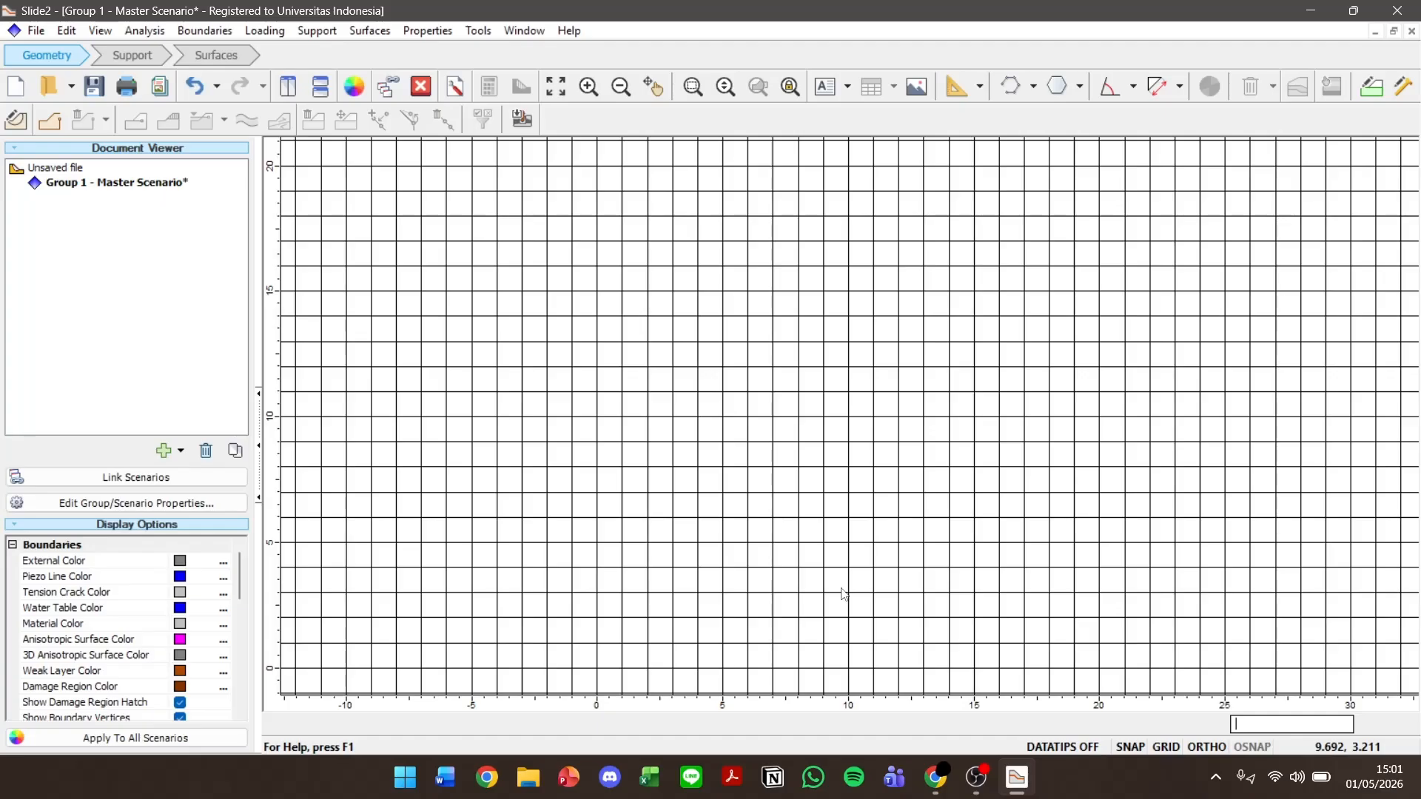
Review the horizontal and vertical grid spacing in the grid options and inspect the grid in the drawing area.
click(111, 32)
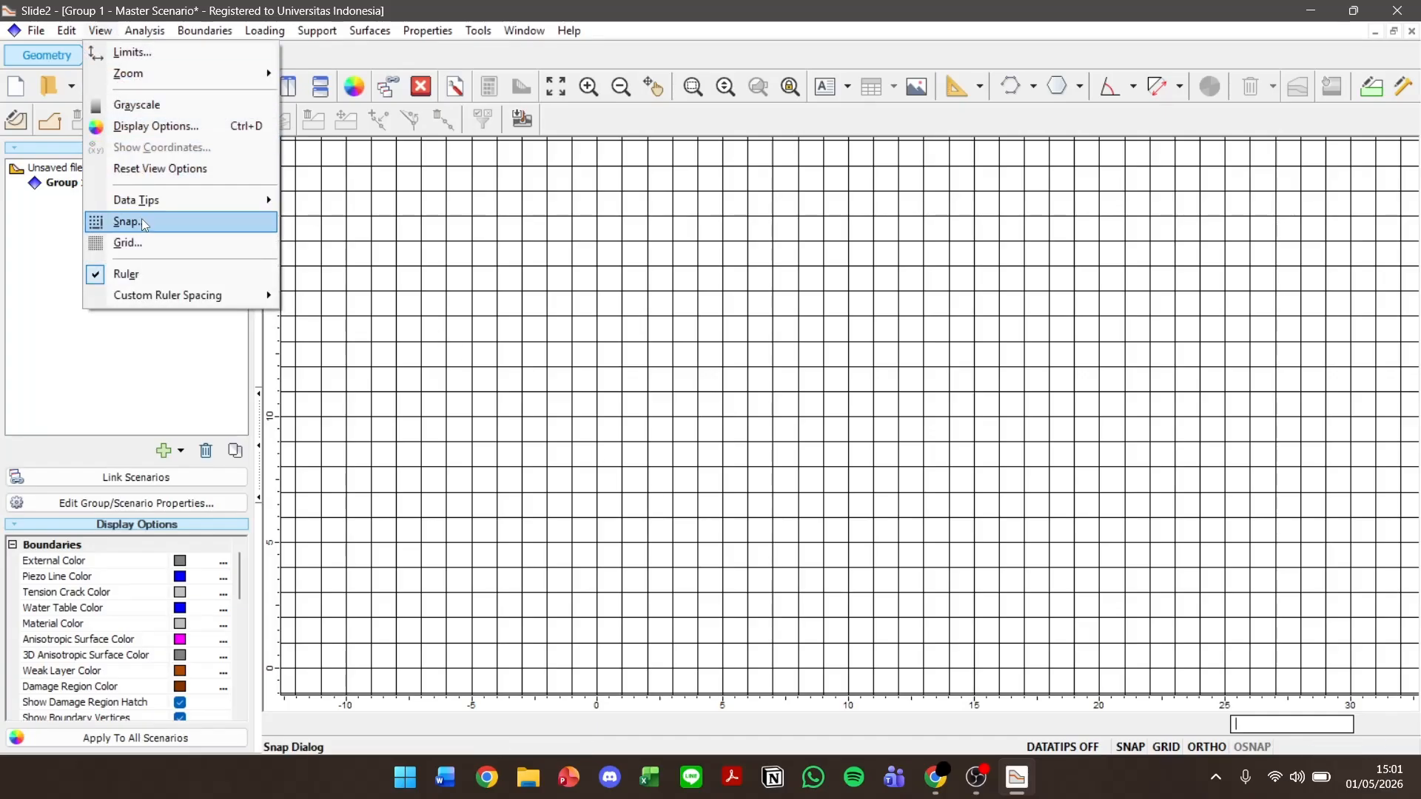
click(143, 250)
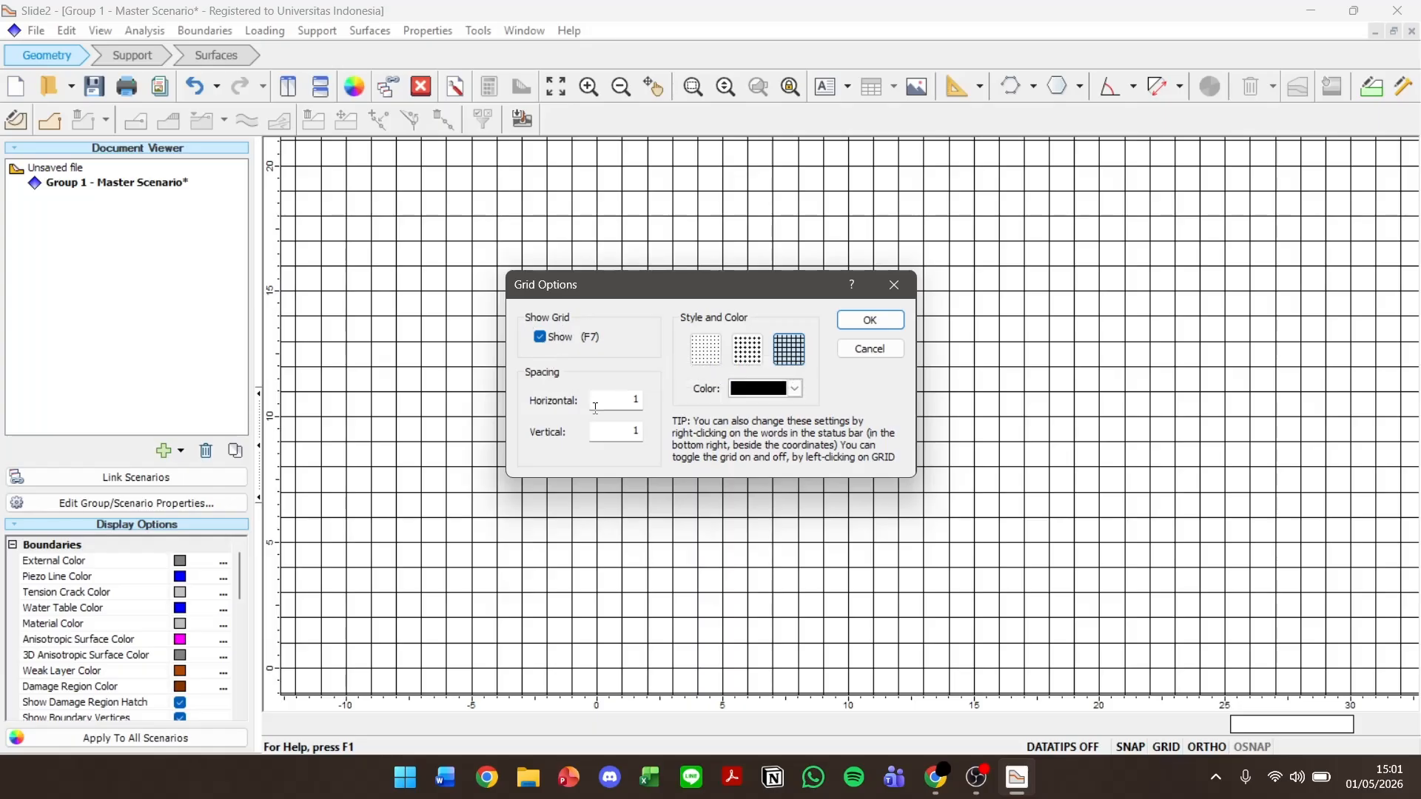
click(629, 400)
click(631, 429)
click(869, 320)
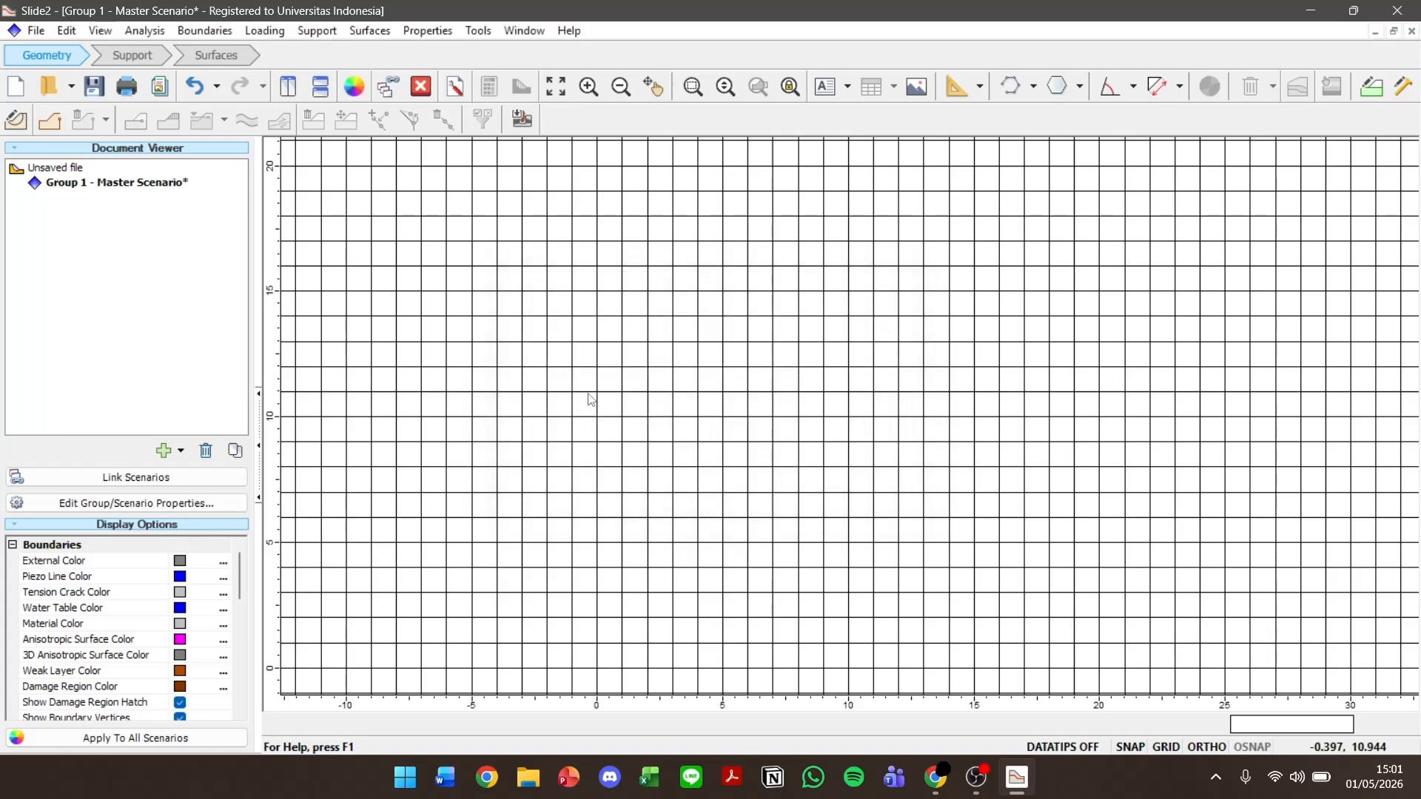
scroll(590, 400, up, 2)
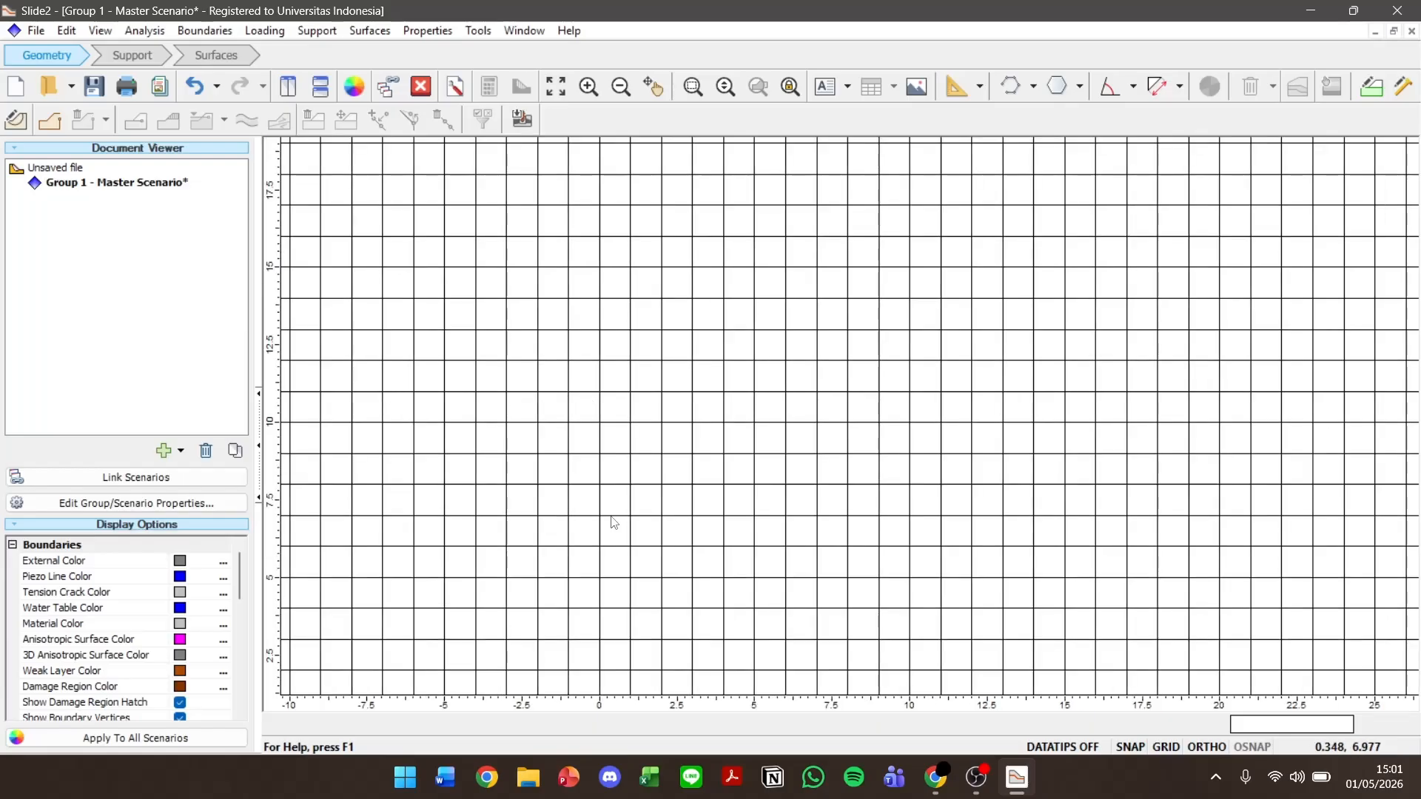
scroll(614, 522, down, 4)
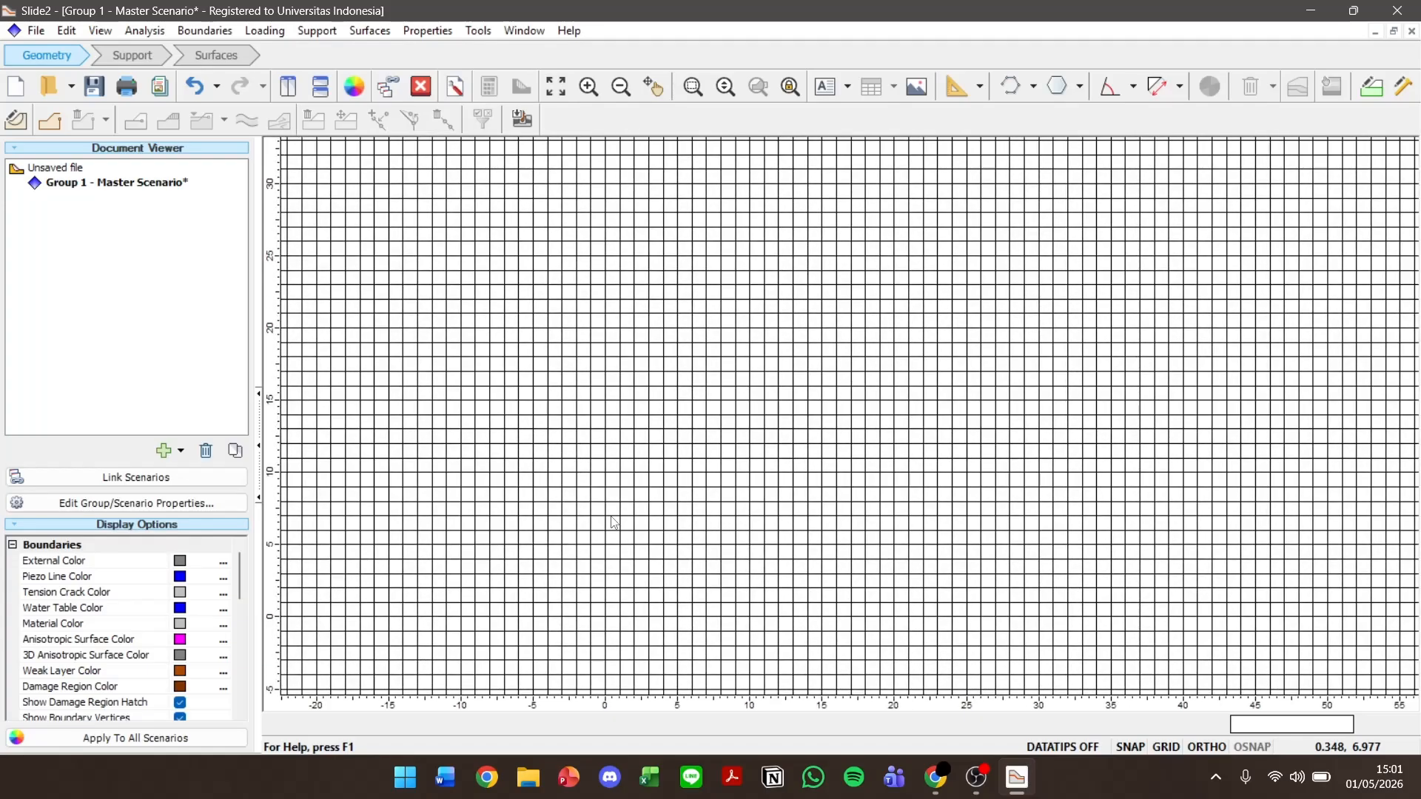
scroll(614, 523, up, 2)
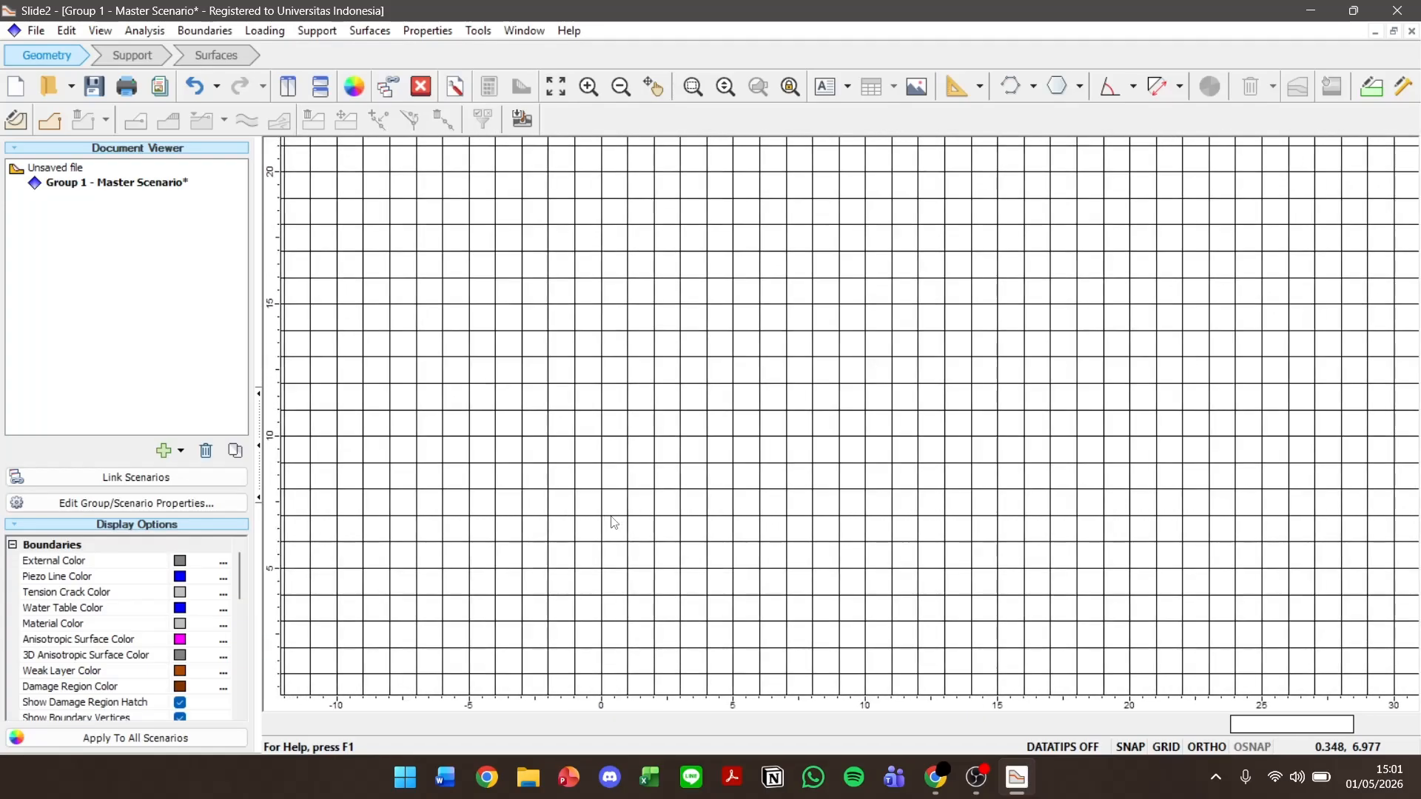
Consult the slope sketch in Canva, and begin the external boundary in Slide2 with vertices at 0,0 and 20,0.
key(alt+Tab)
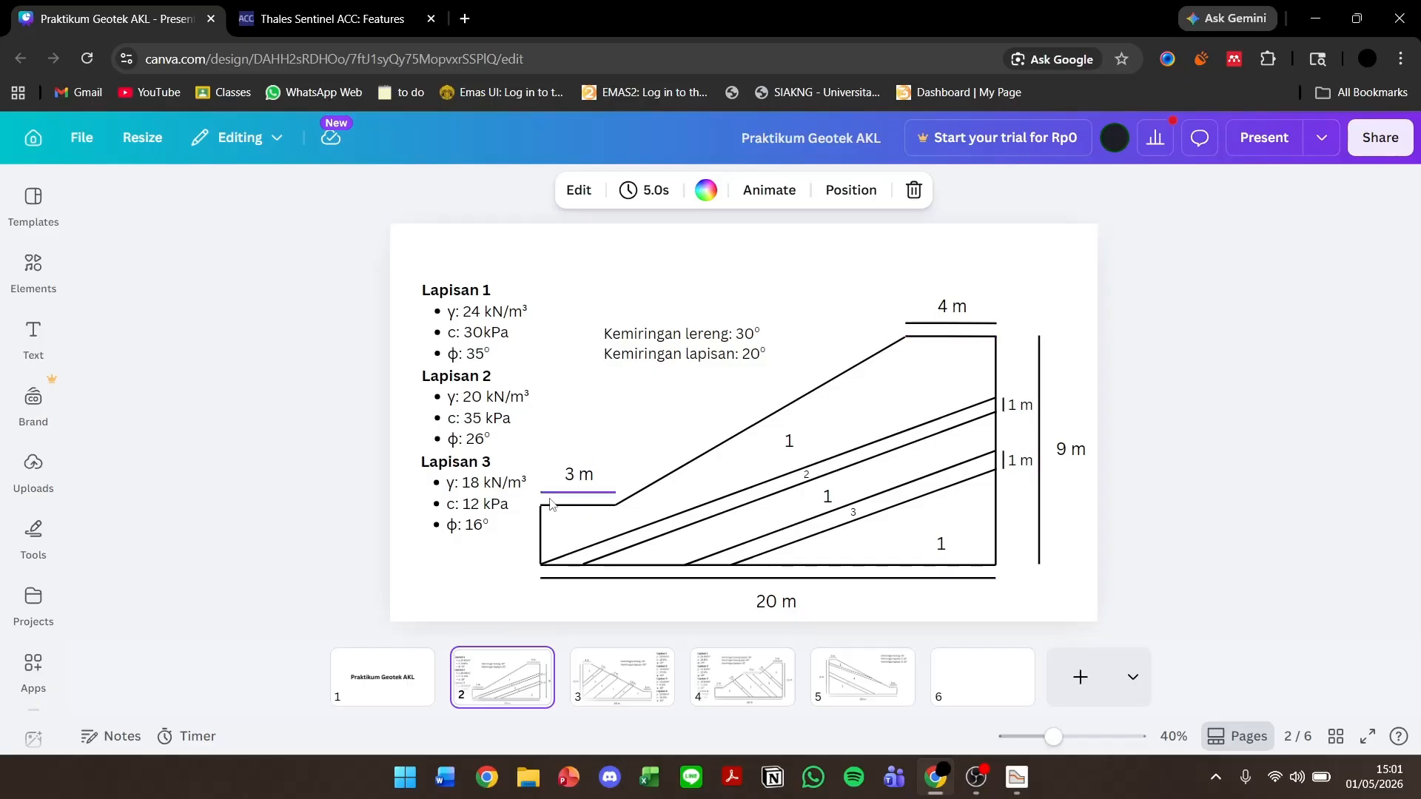
click(1020, 783)
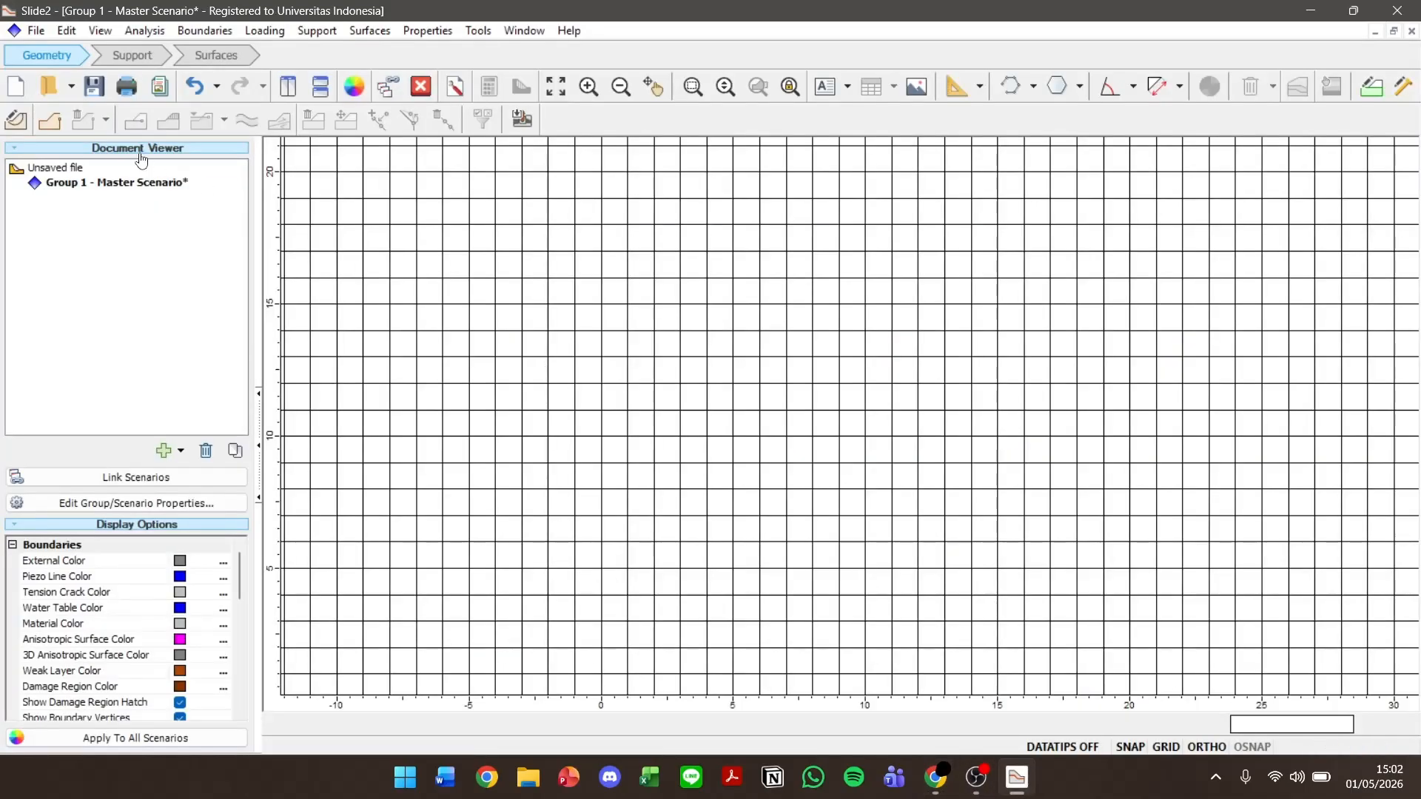
click(47, 121)
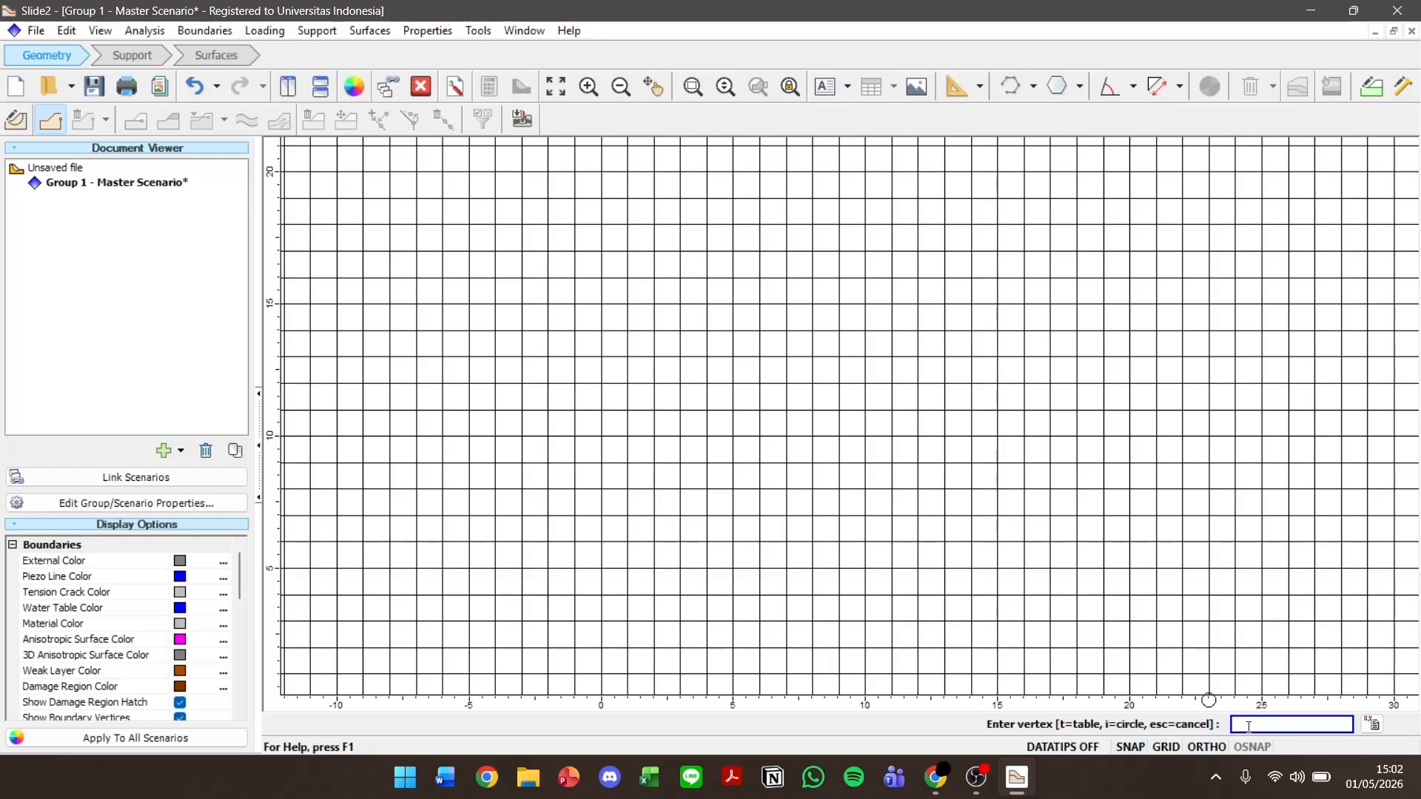
text(0,0)
key(Return)
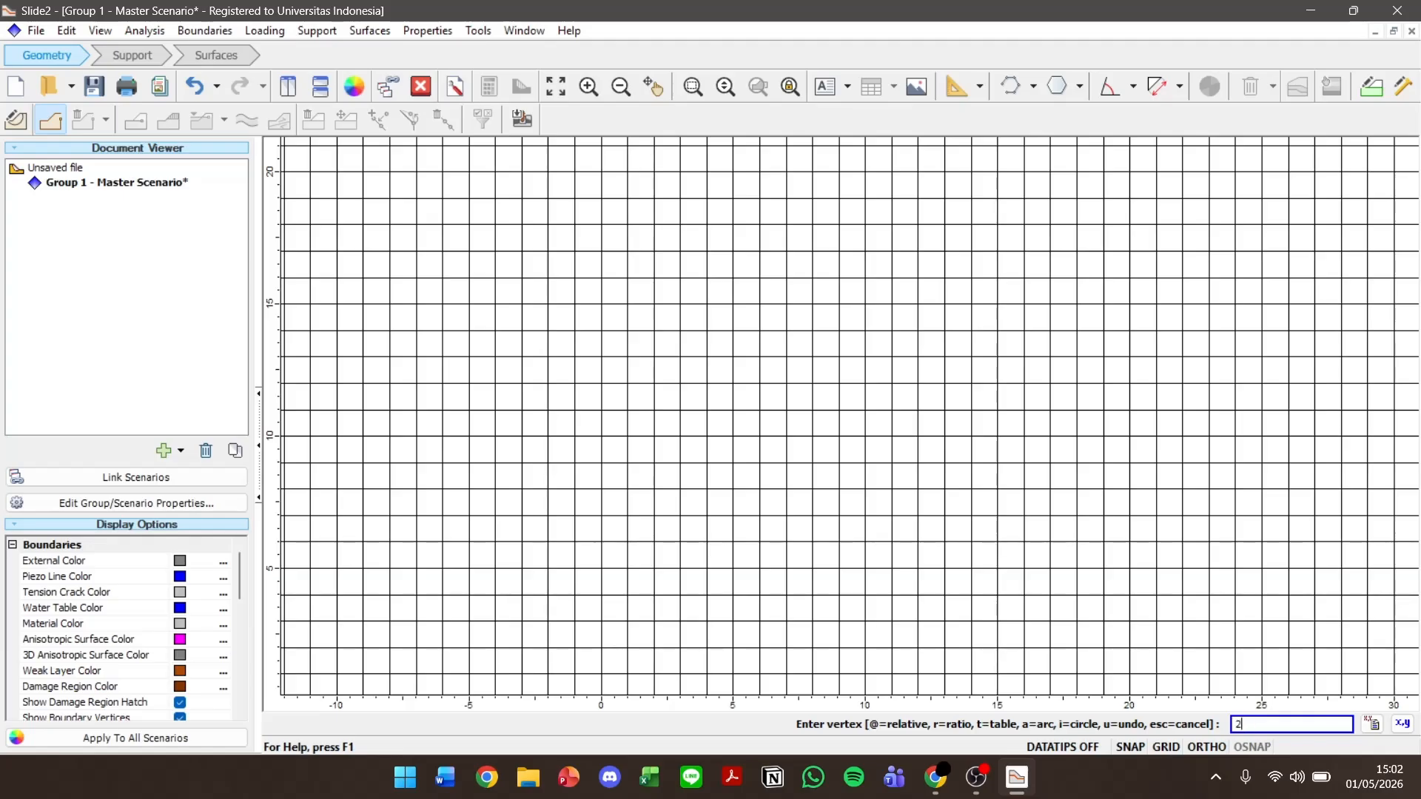
text(20,0)
key(Return)
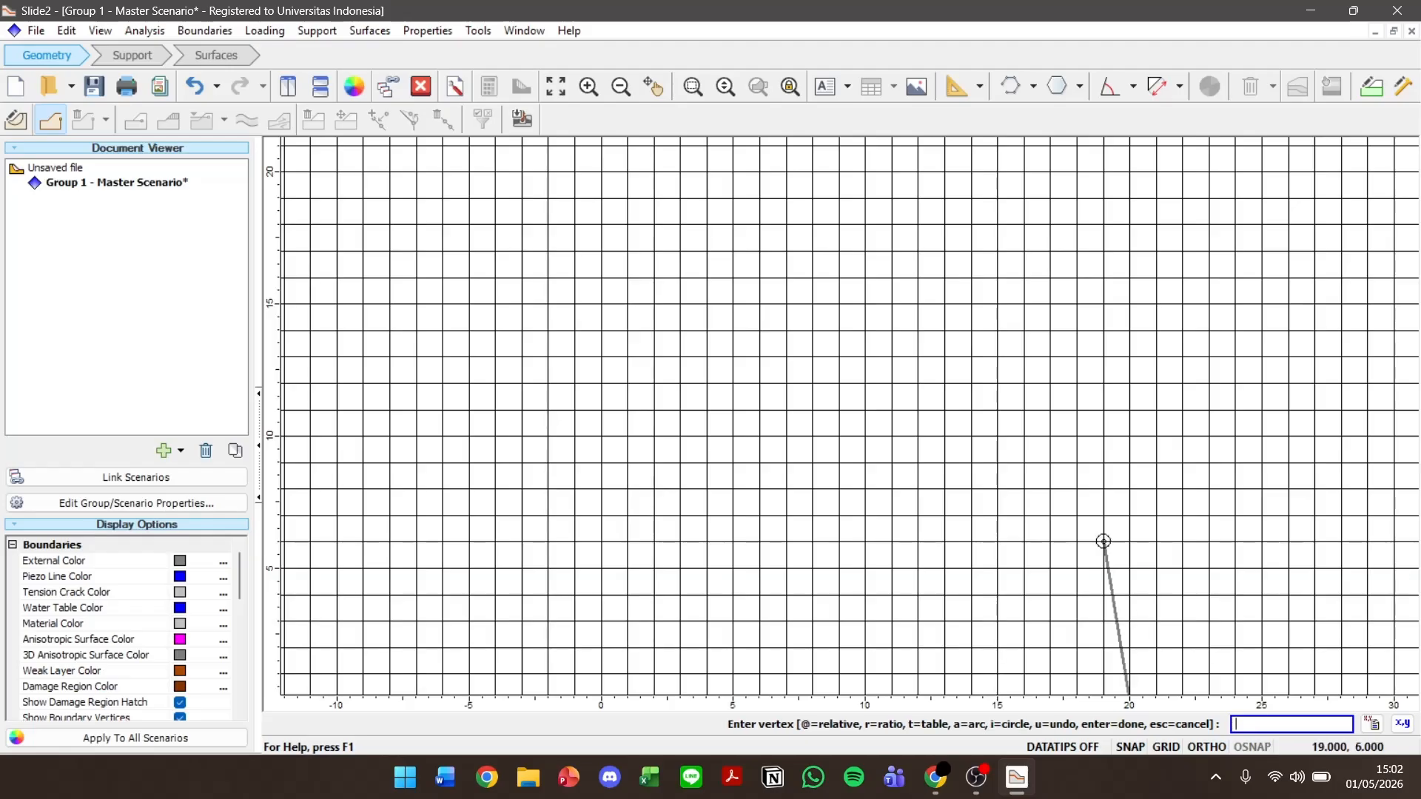
Check the slope height in the Canva sketch and add the external boundary vertex at 20,9.
scroll(1102, 541, down, 1)
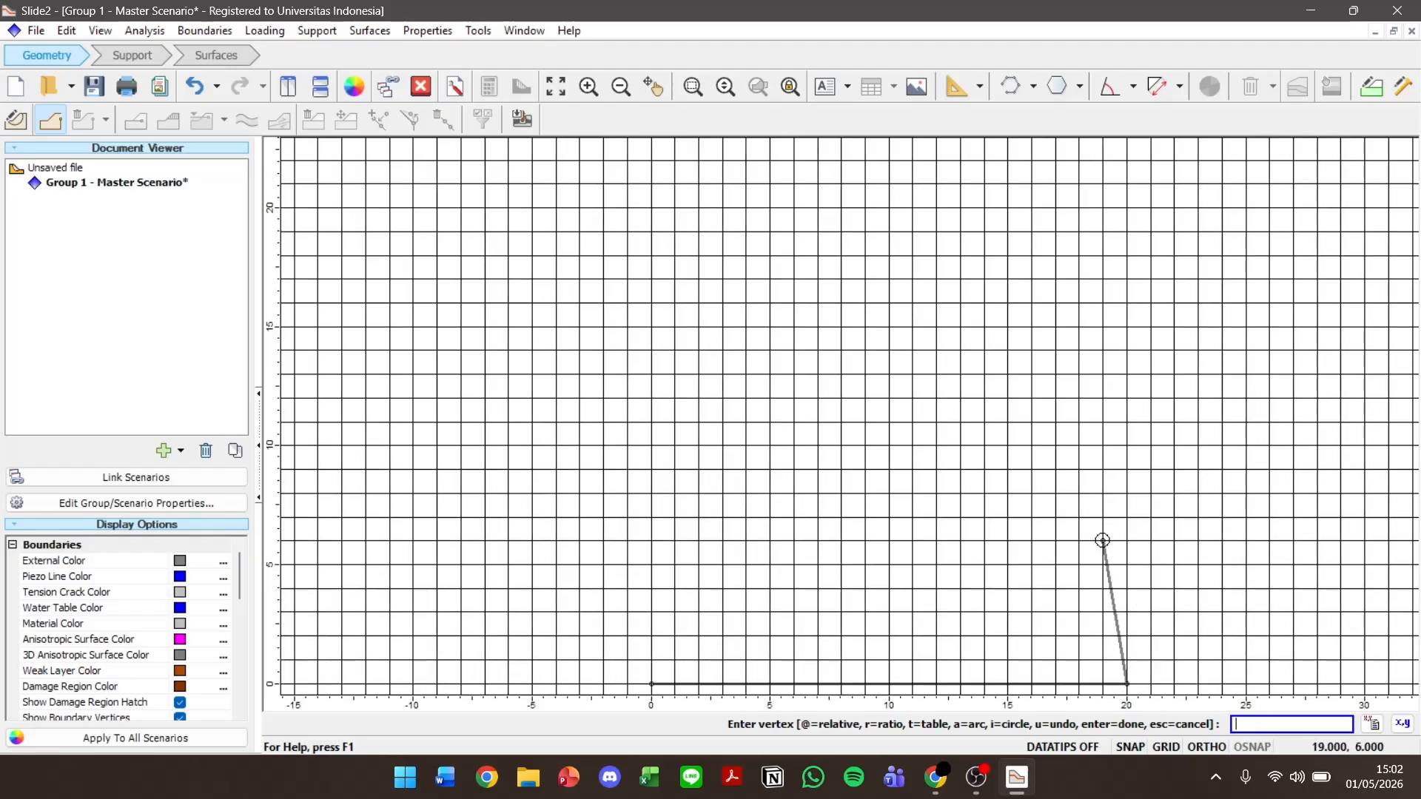
scroll(1126, 517, down, 1)
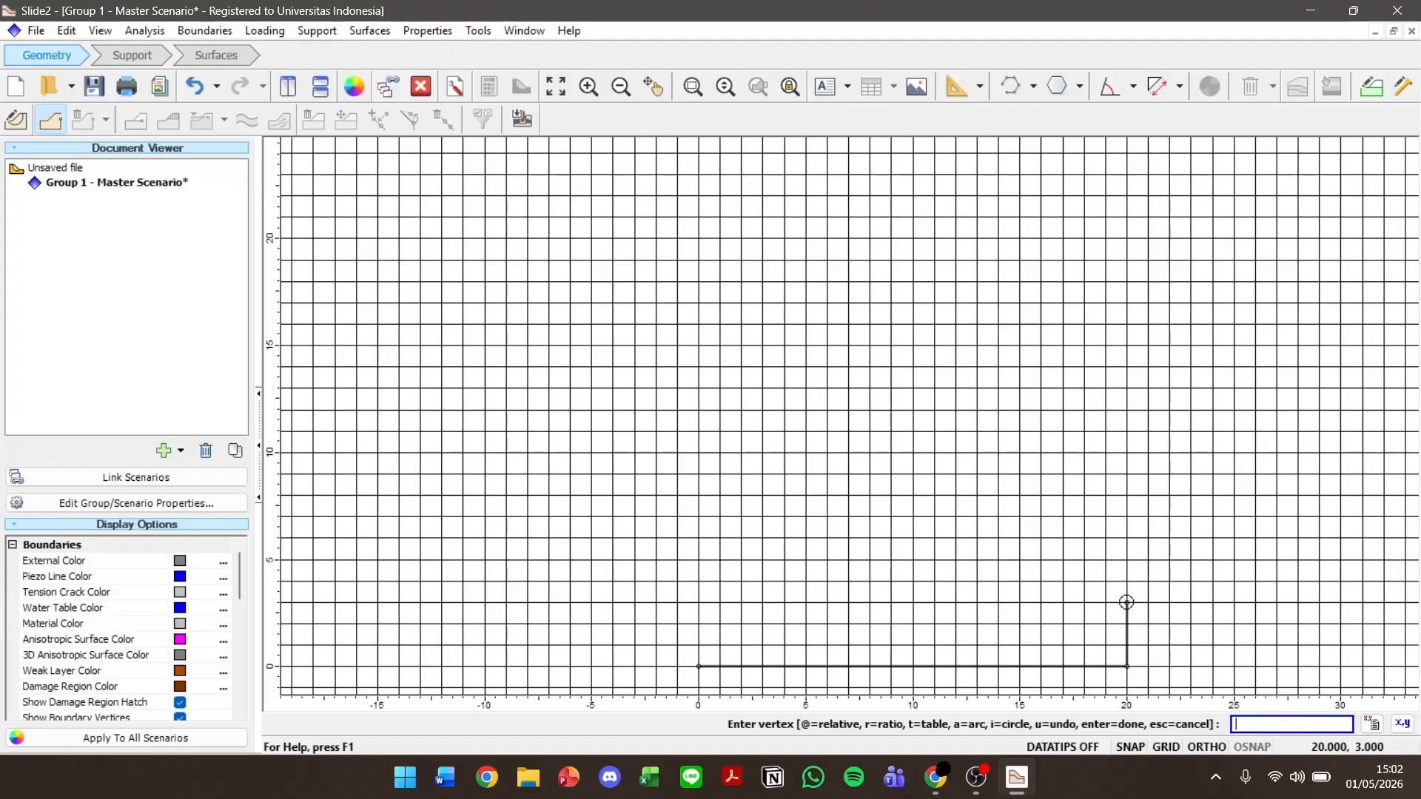
click(947, 787)
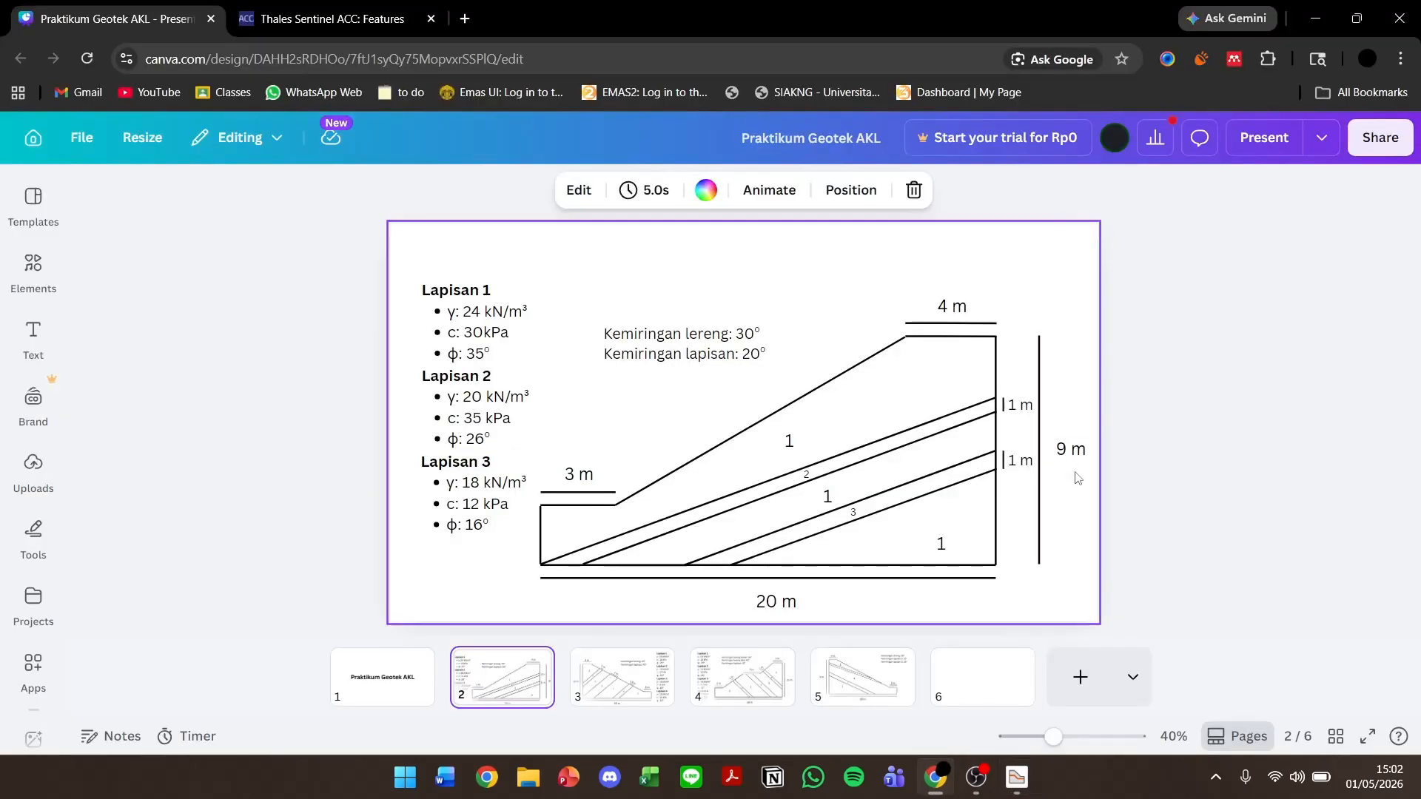
click(931, 792)
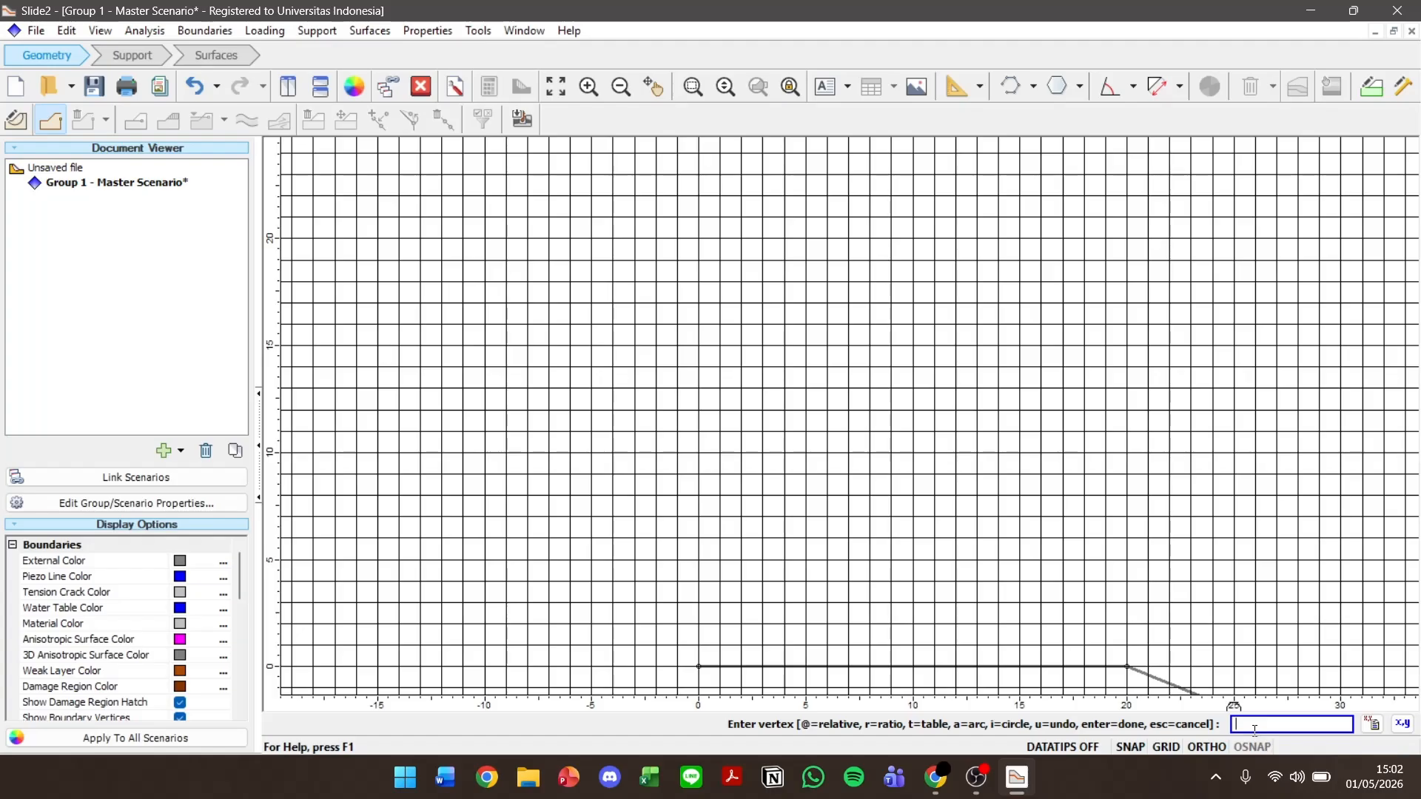
text(20)
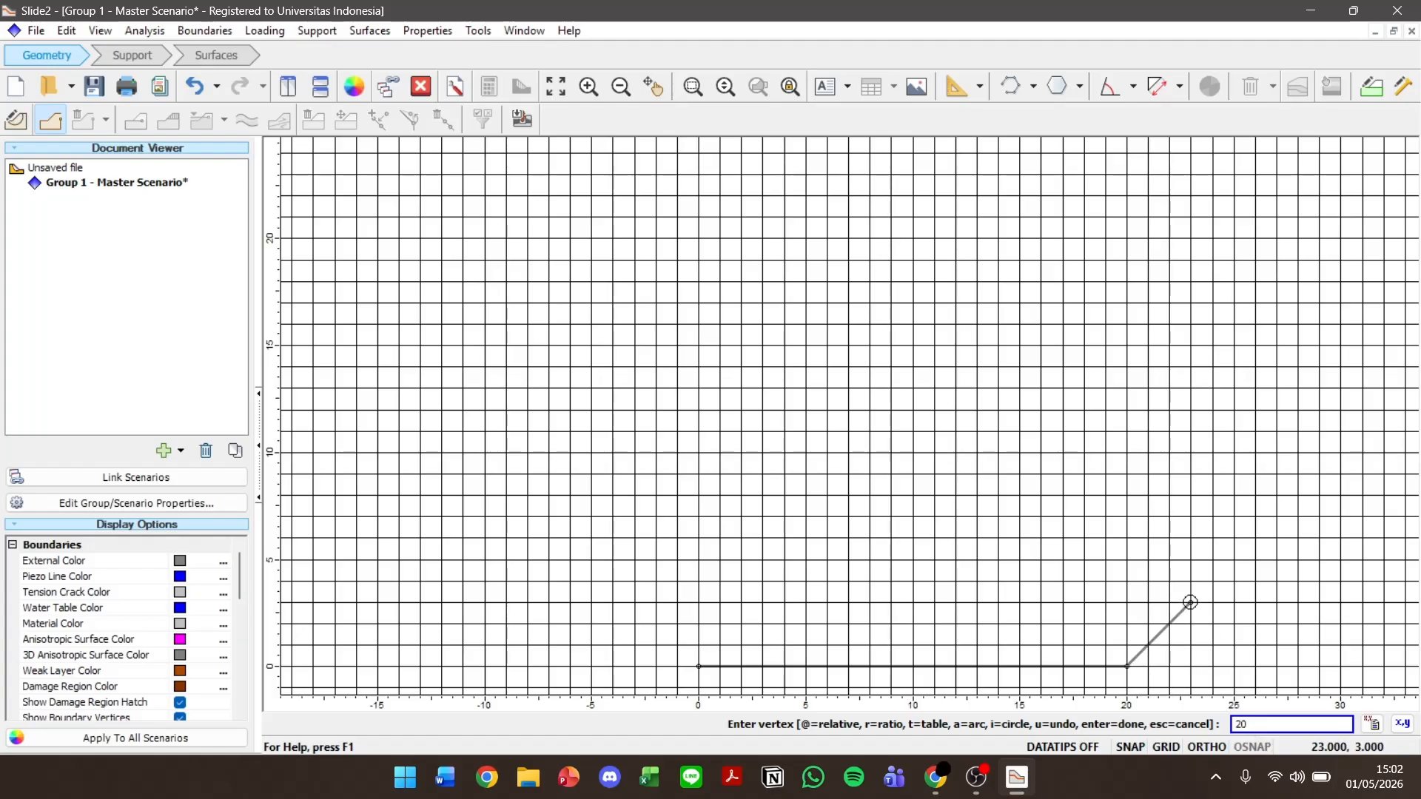
text(,9)
key(Return)
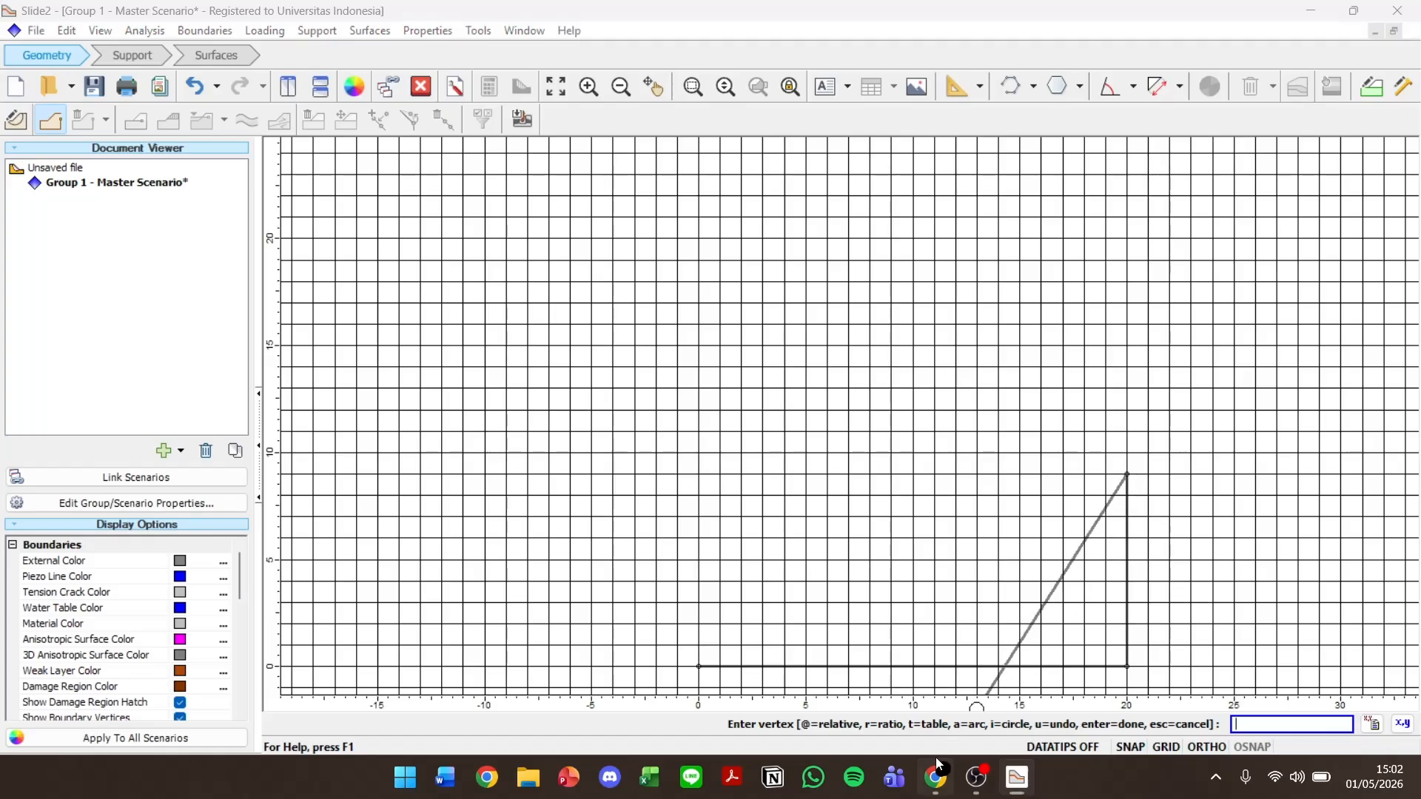
Check the crest width in the Canva sketch and add the external boundary vertex at 16,9.
click(936, 758)
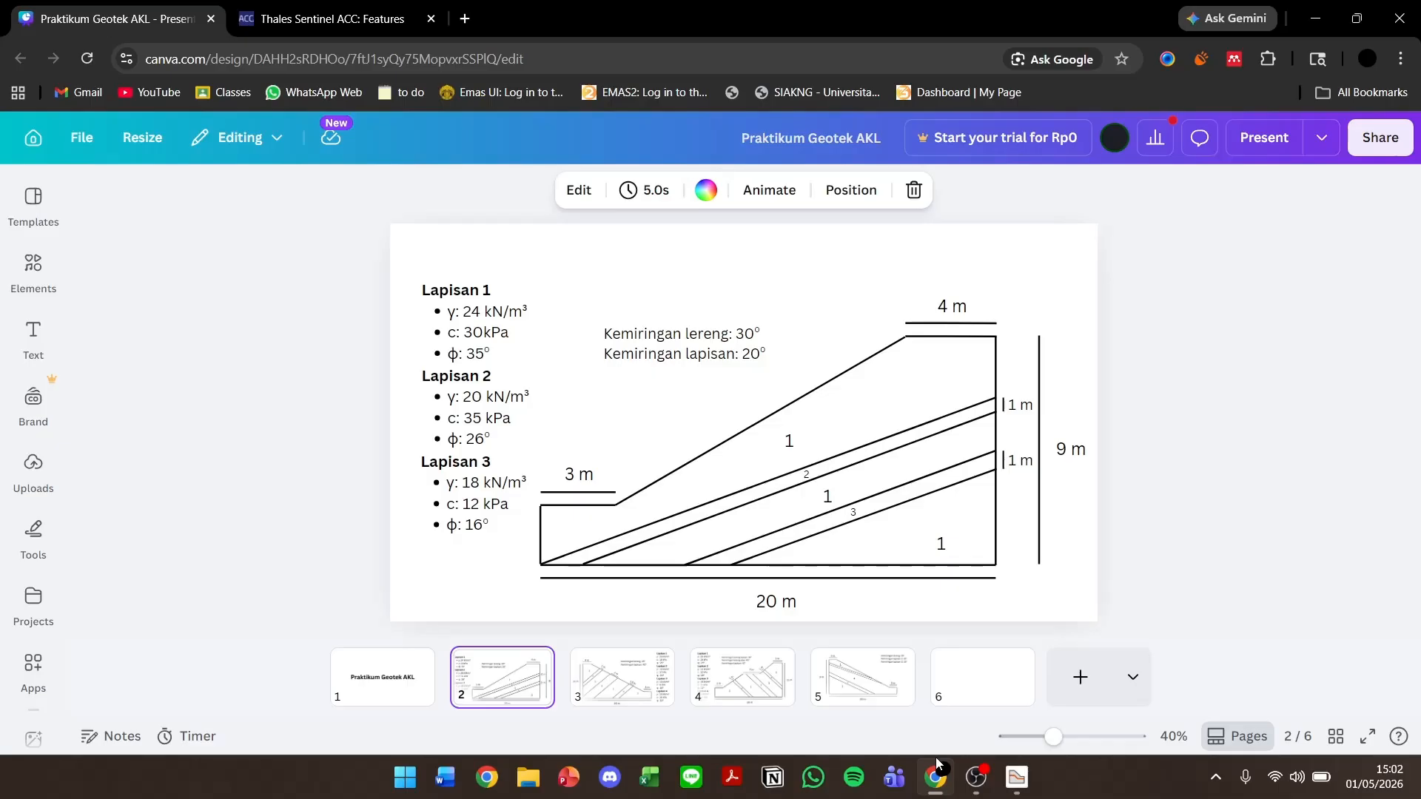
click(936, 757)
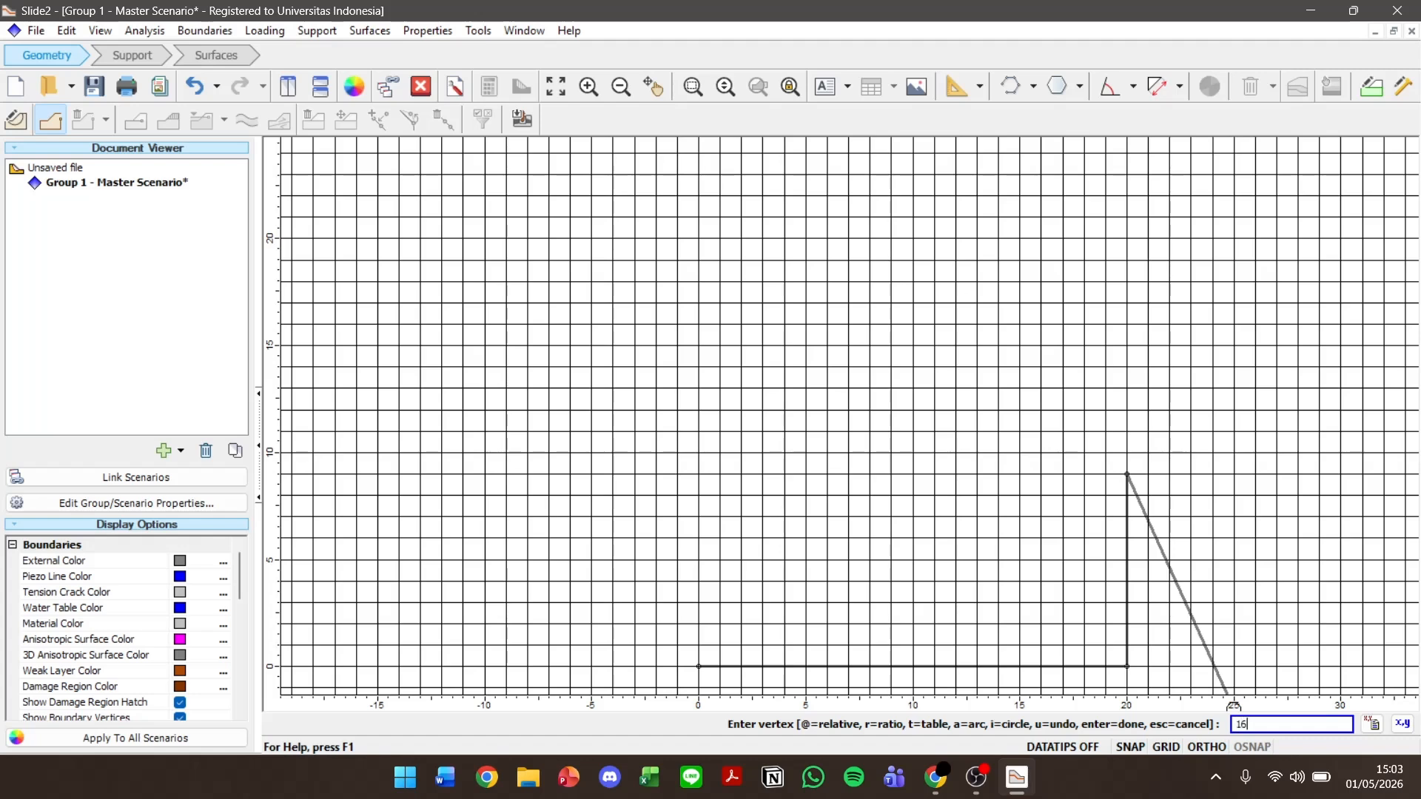
text(9)
key(Return)
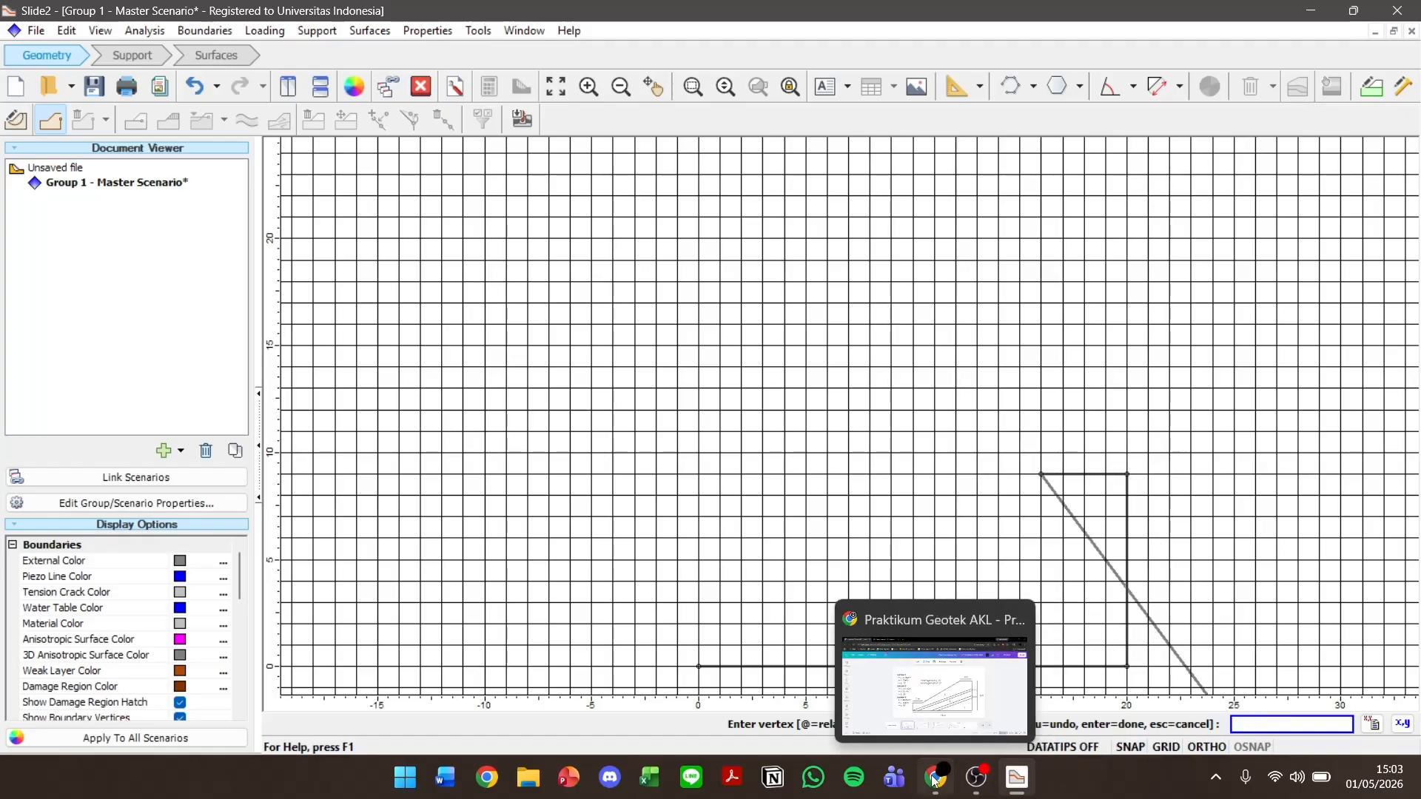
Check the slope inclination in the Canva sketch, and turn on the distance and angle display for the Slide2 external boundary.
click(935, 779)
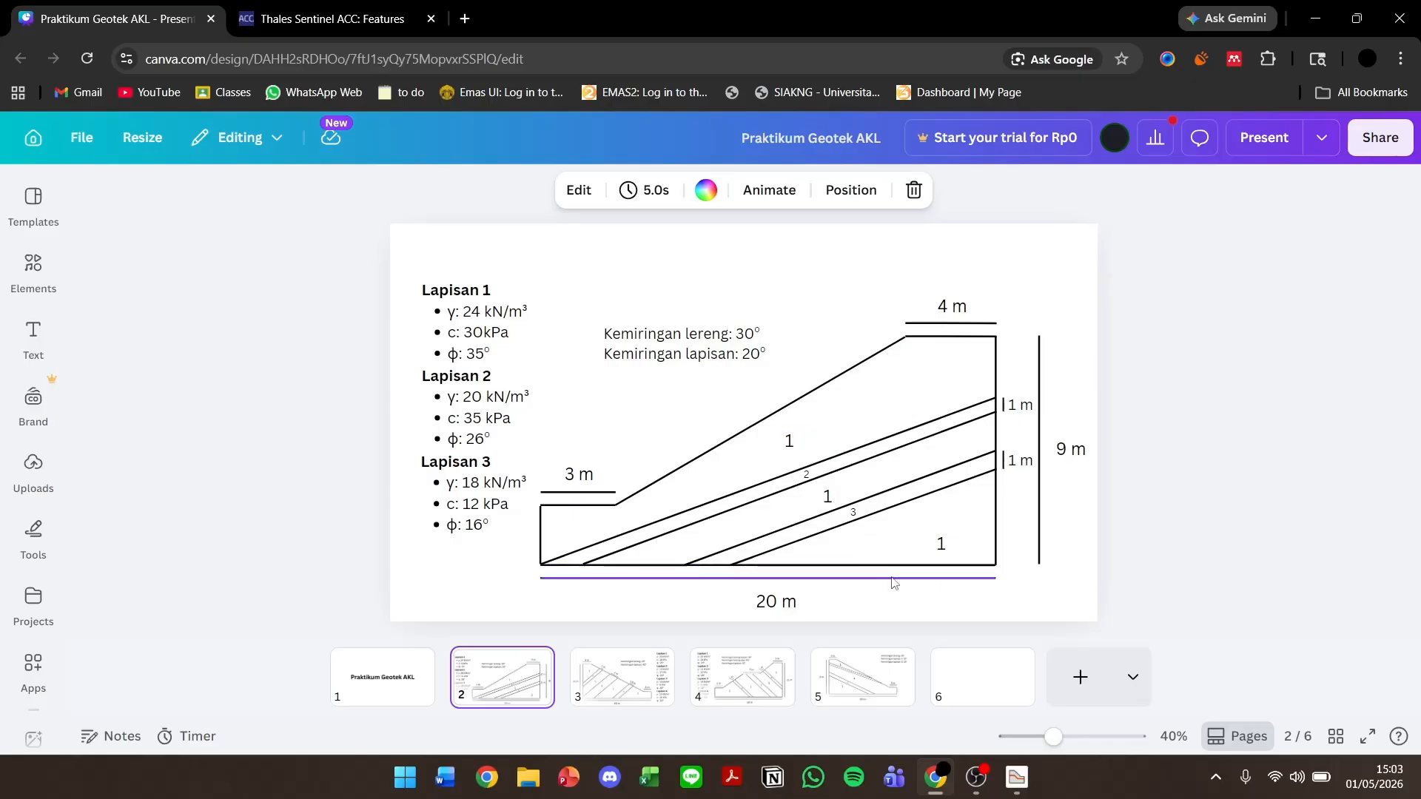
click(1016, 777)
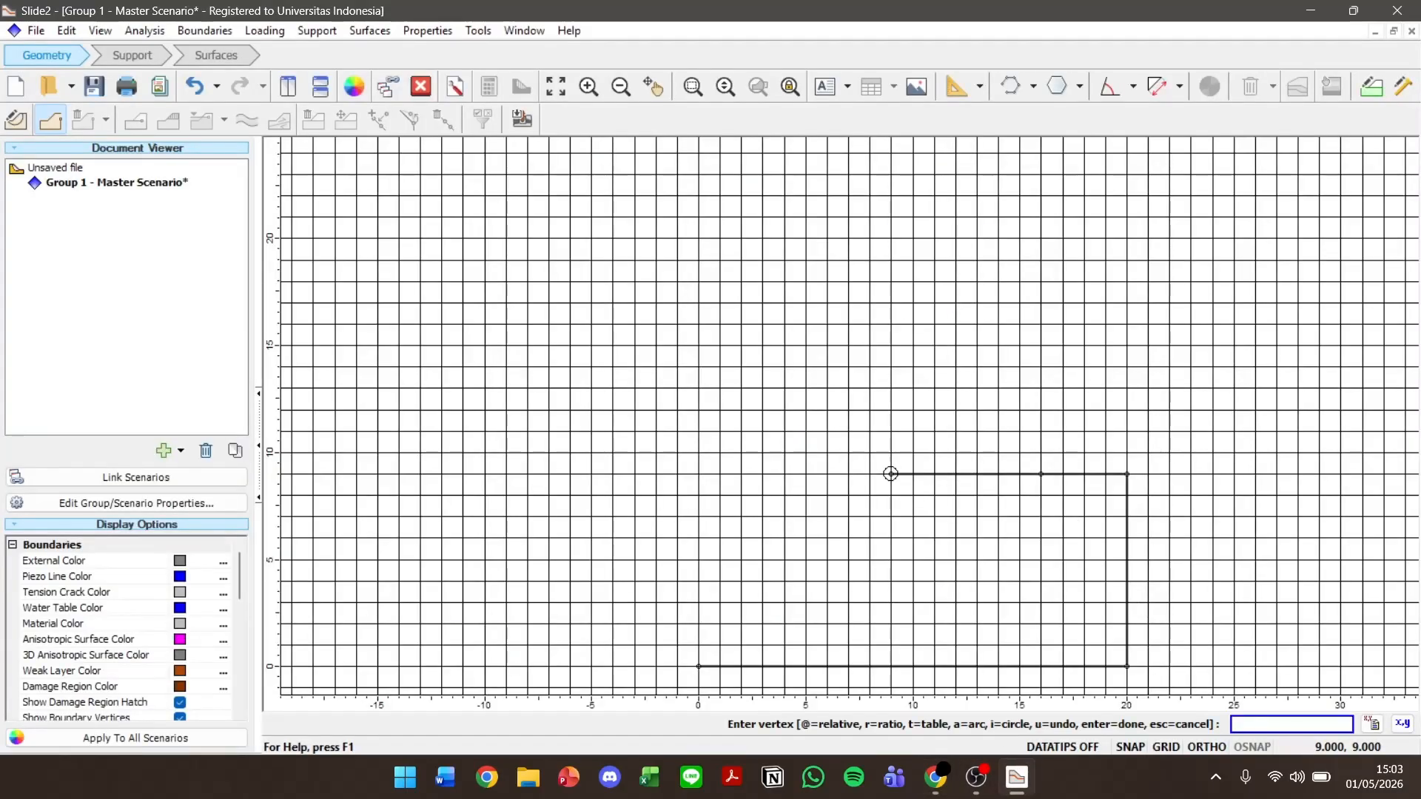
right_click(890, 474)
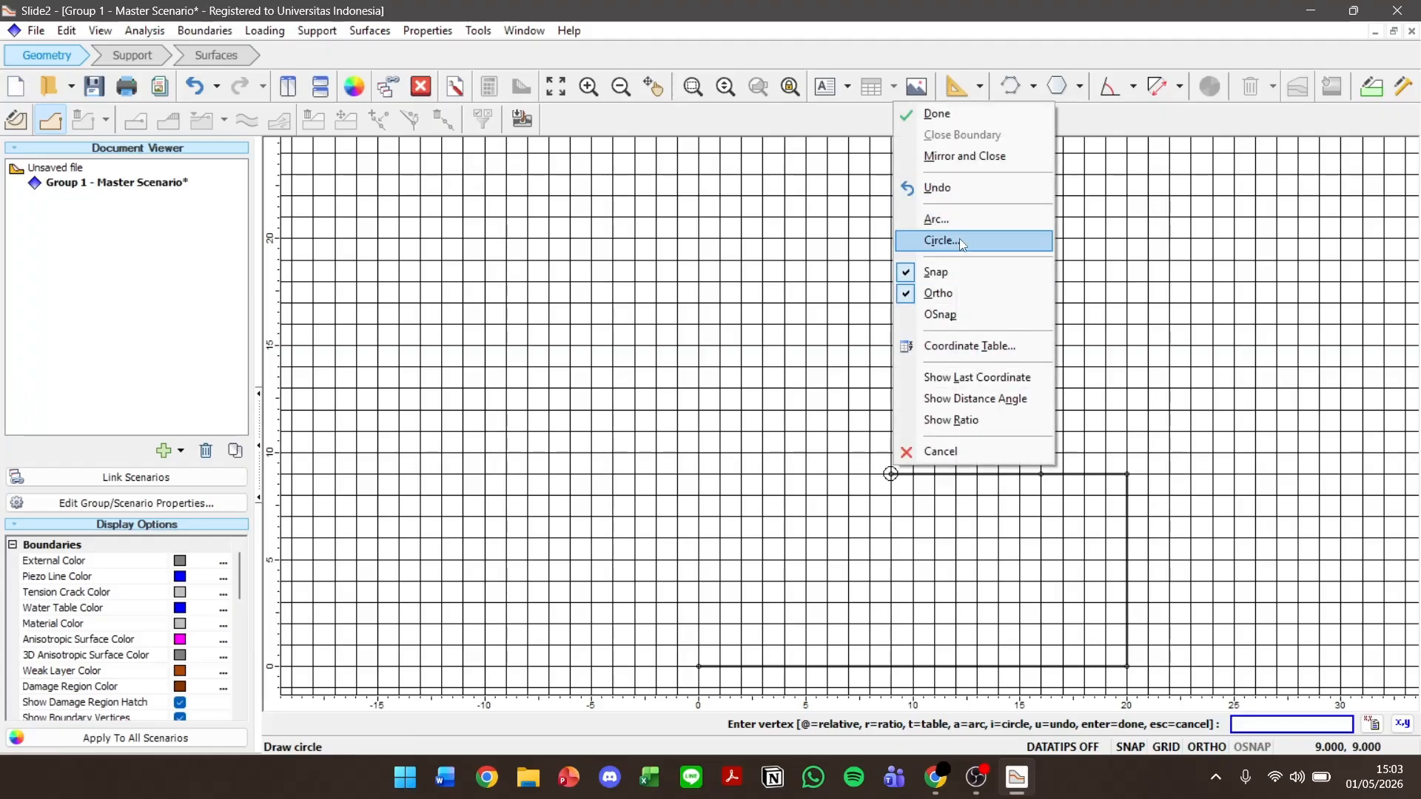
click(974, 398)
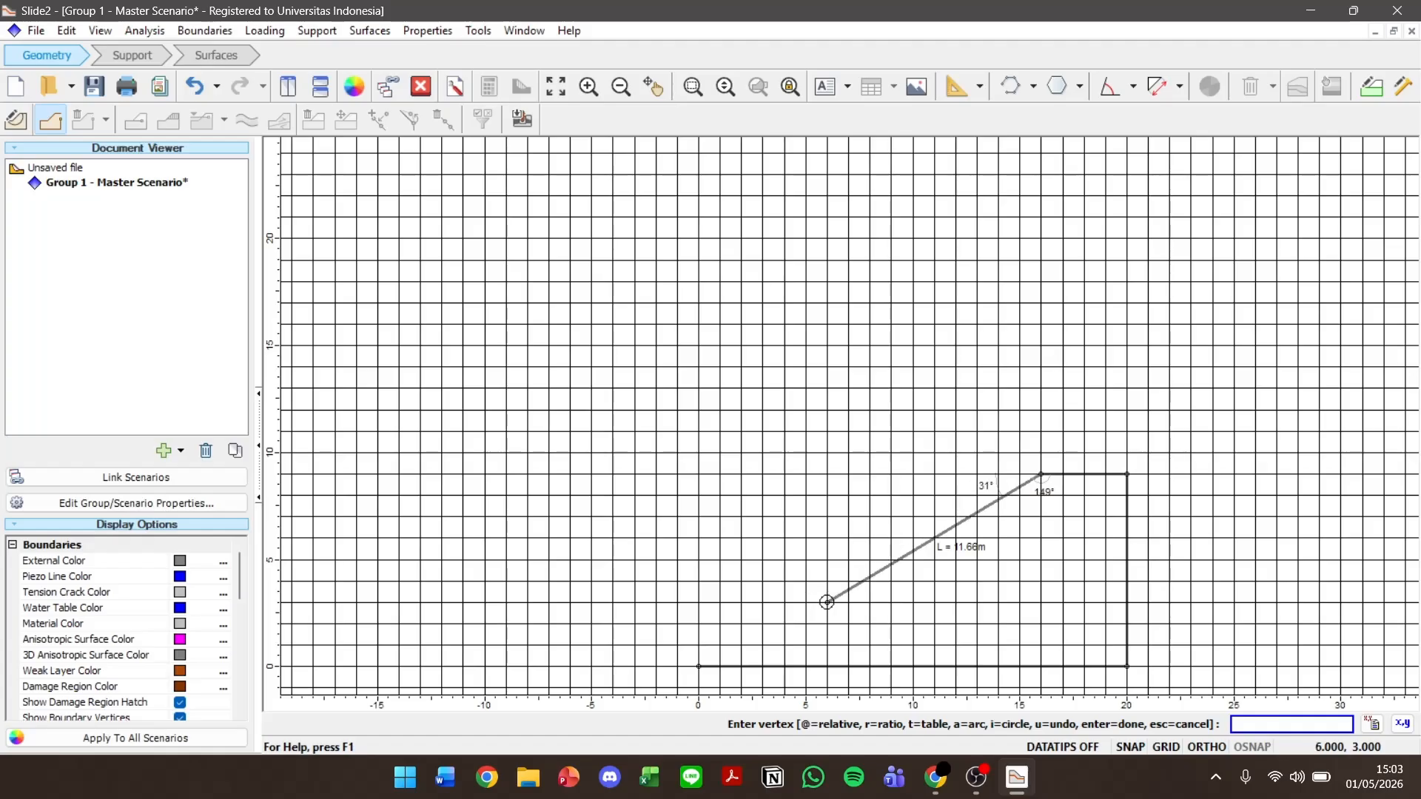
Add external boundary vertices at 6,3 and 0,3, and close the boundary at 0,0.
scroll(827, 601, up, 1)
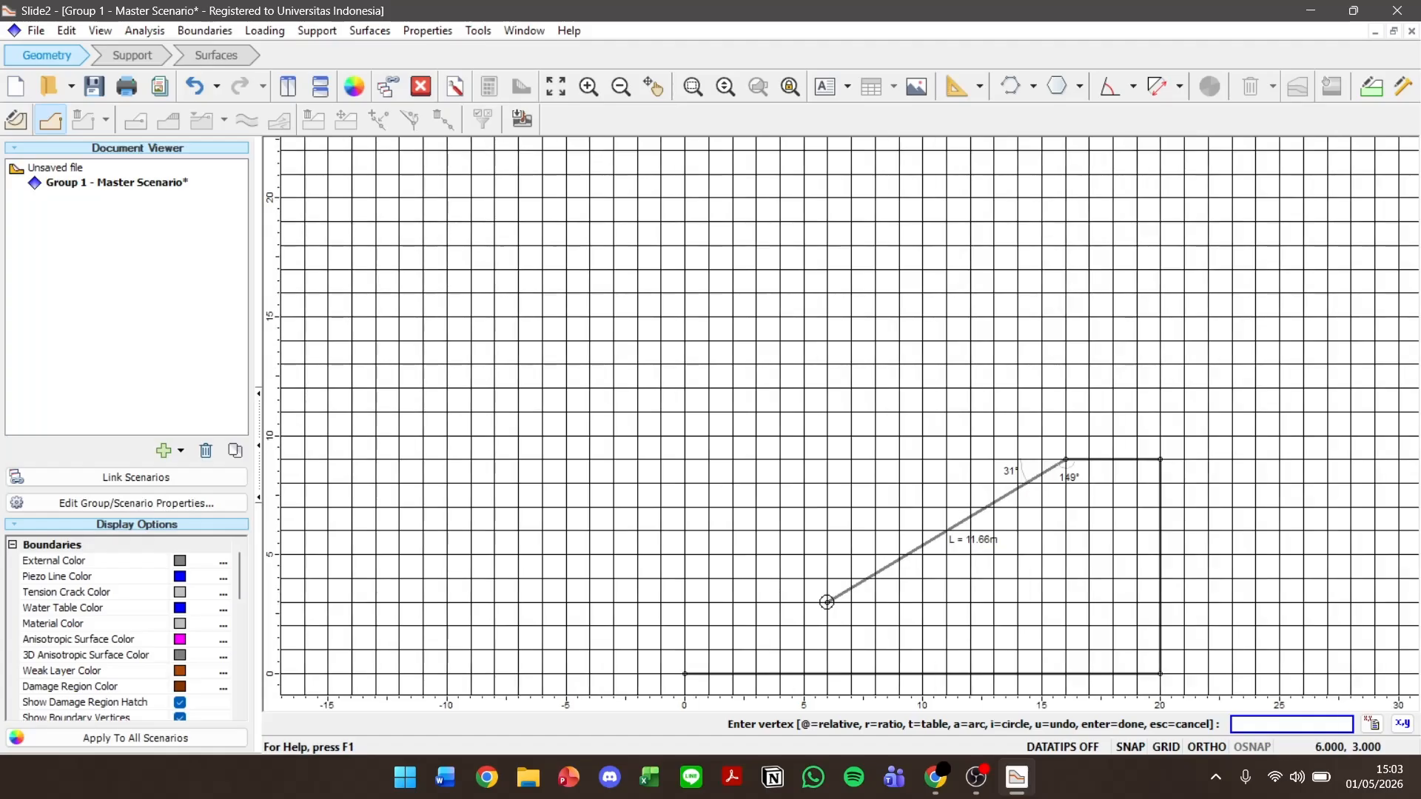
scroll(827, 602, up, 1)
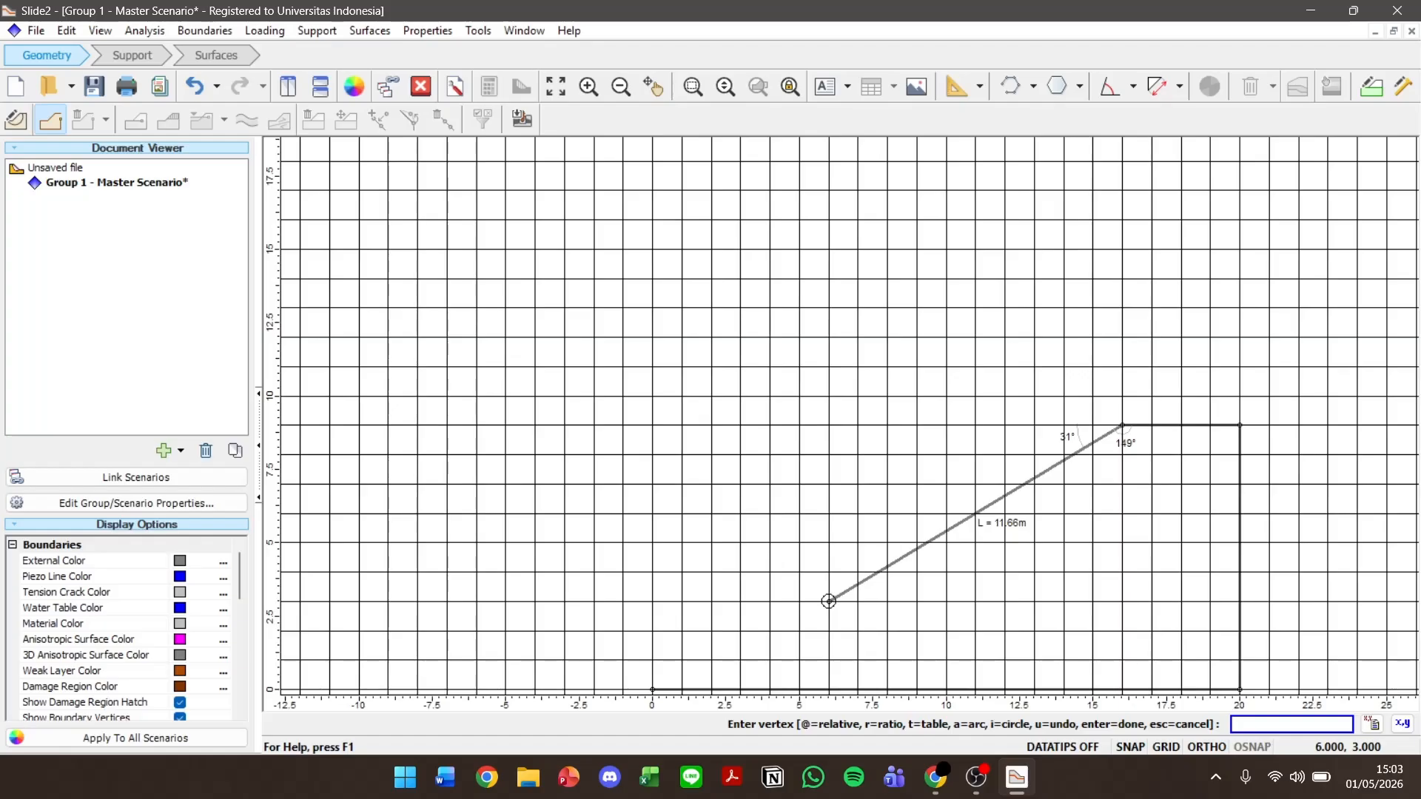
click(828, 601)
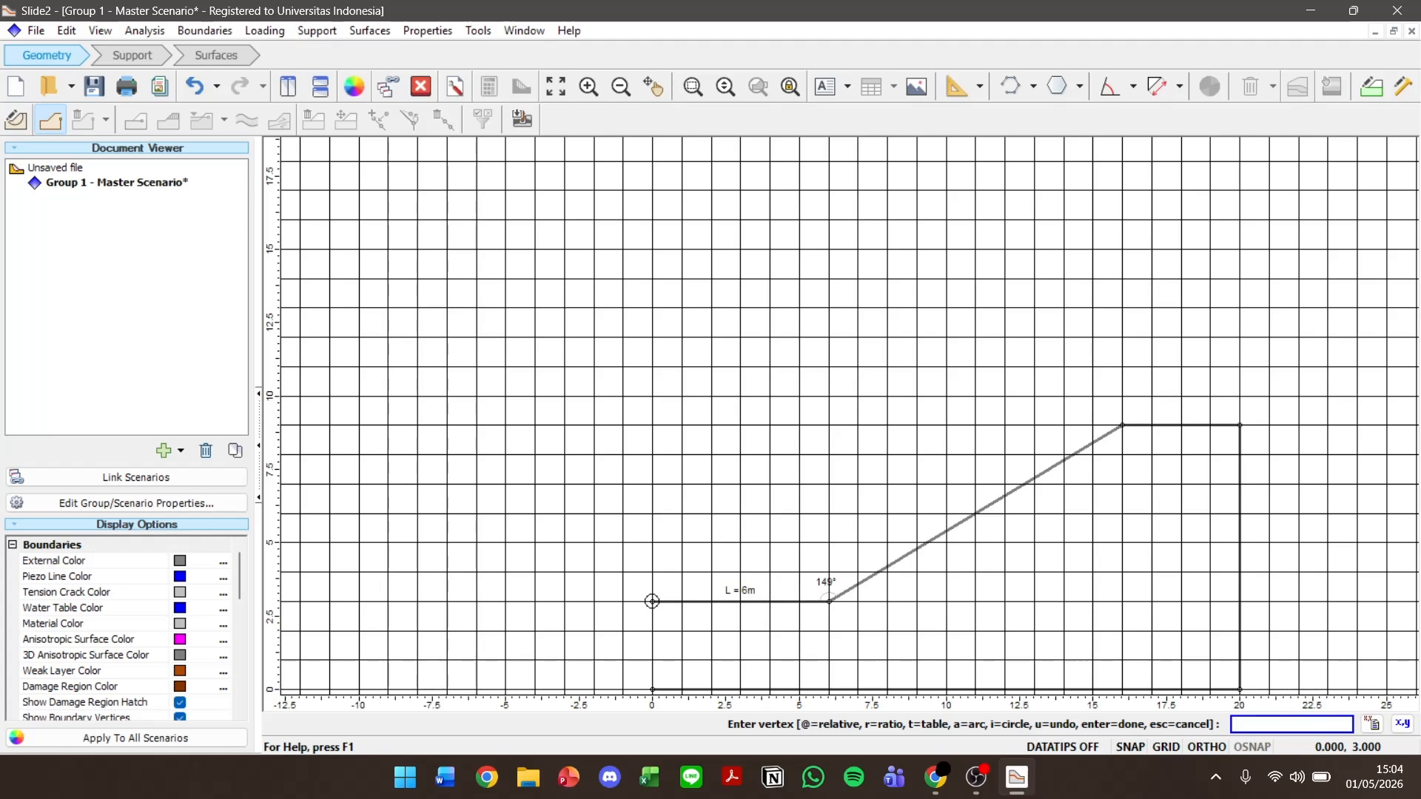
click(653, 601)
click(652, 689)
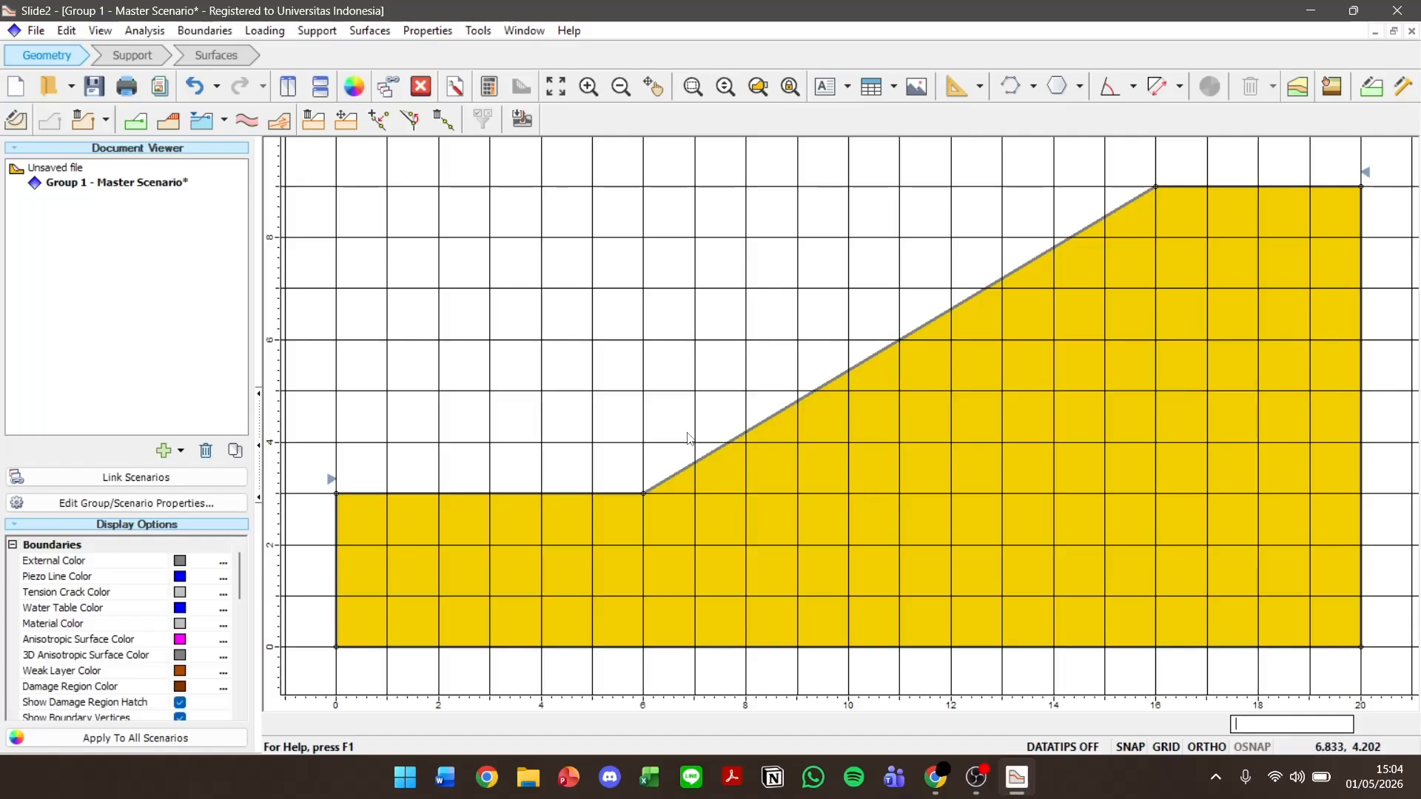
Check the layer layout in the Canva sketch, and start a material boundary in Slide2 at 20,7.
click(935, 776)
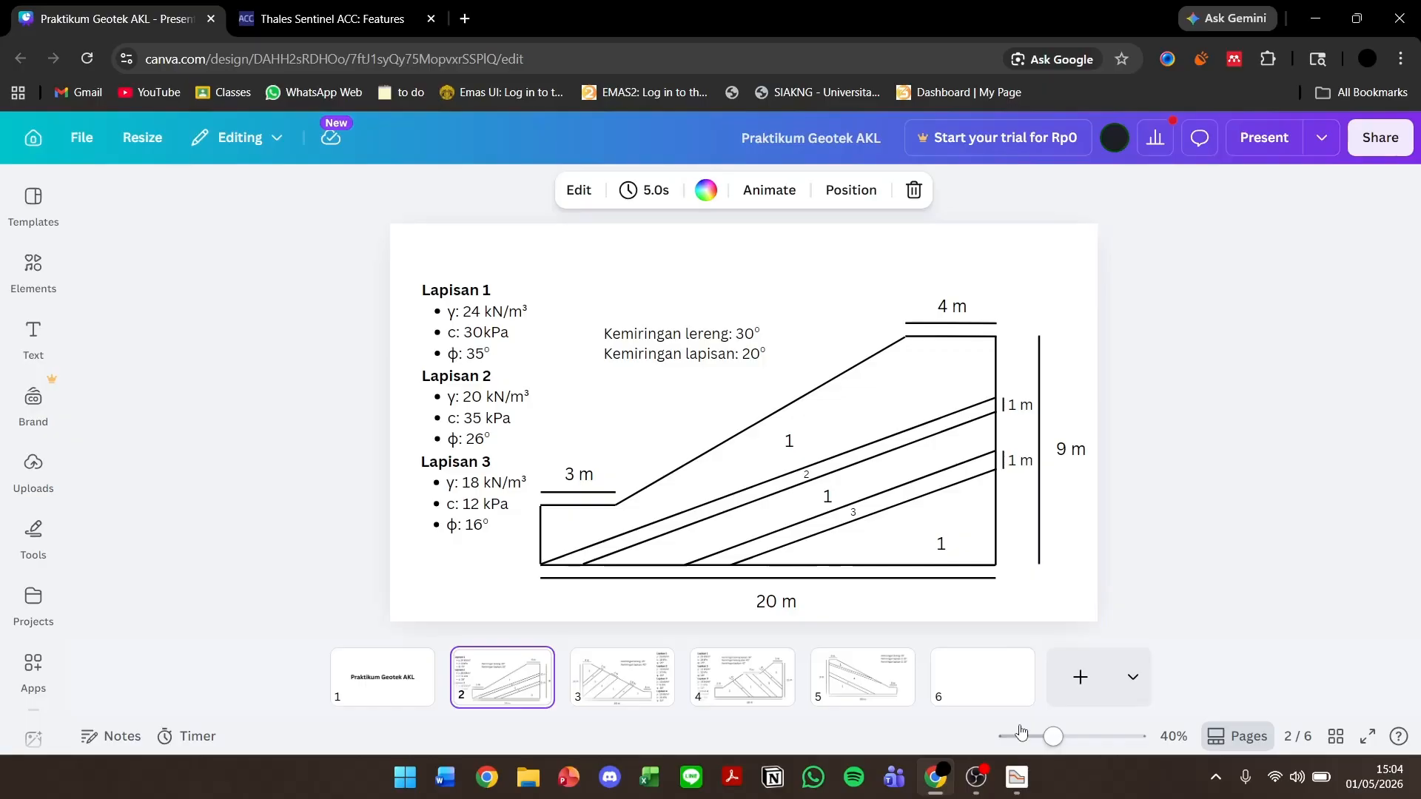
click(1017, 777)
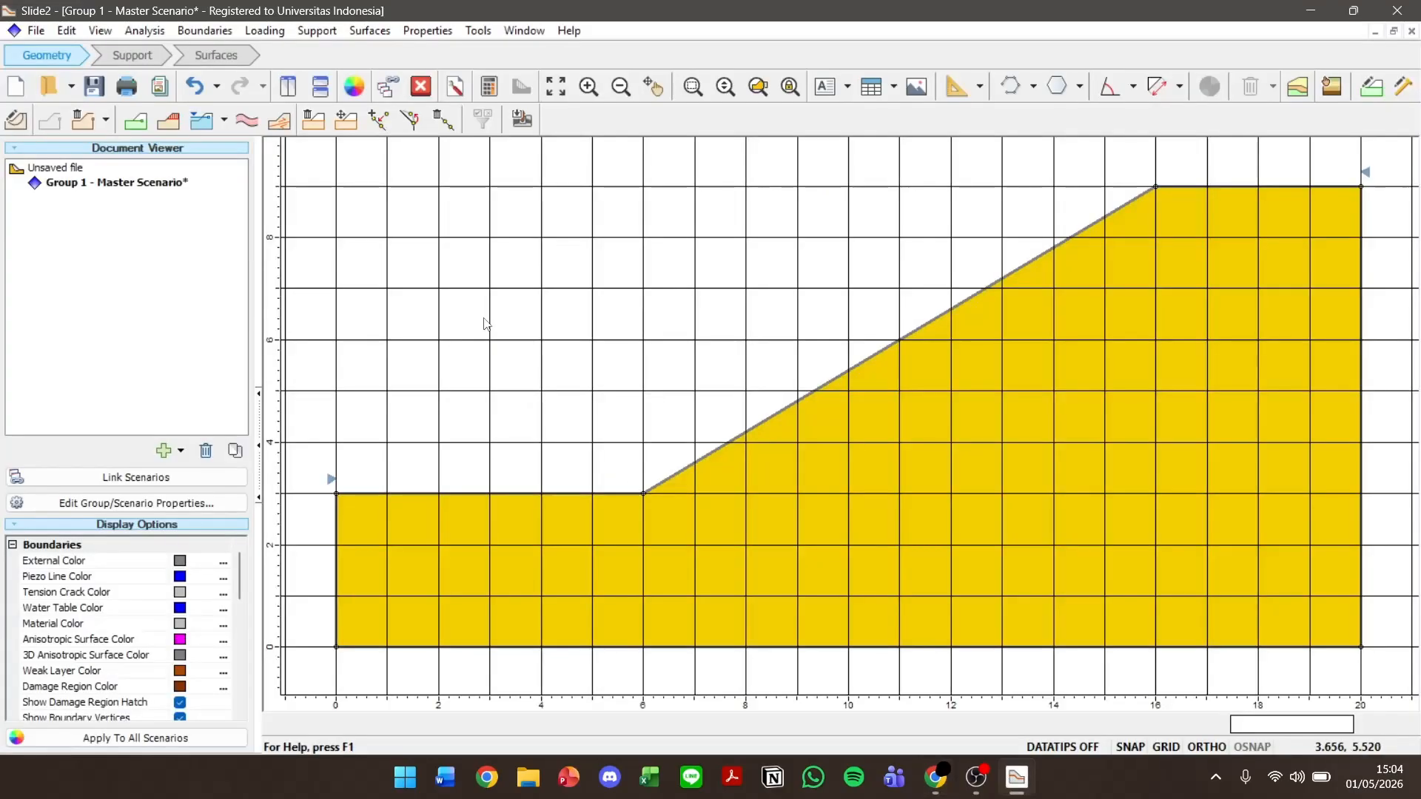
click(136, 120)
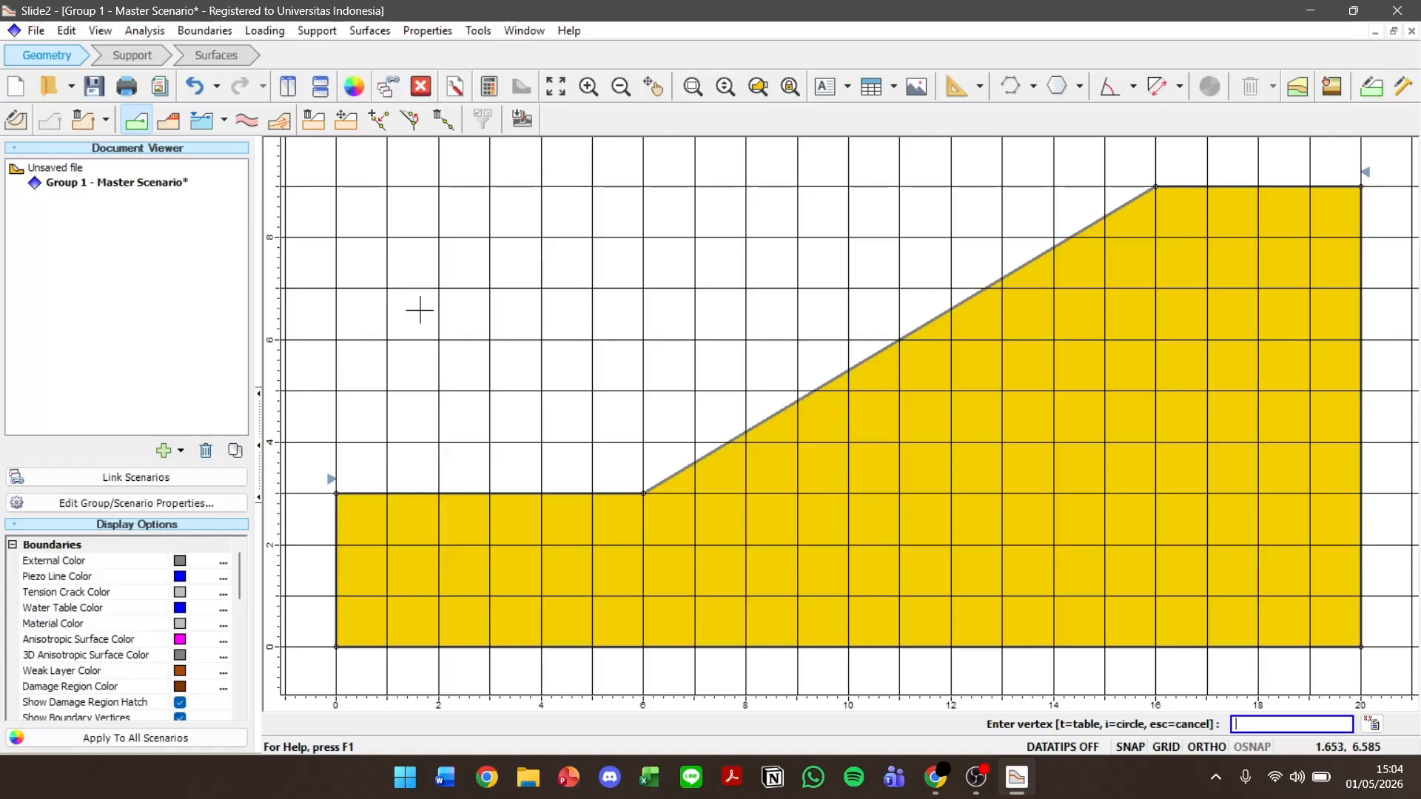
text(20,7)
key(Return)
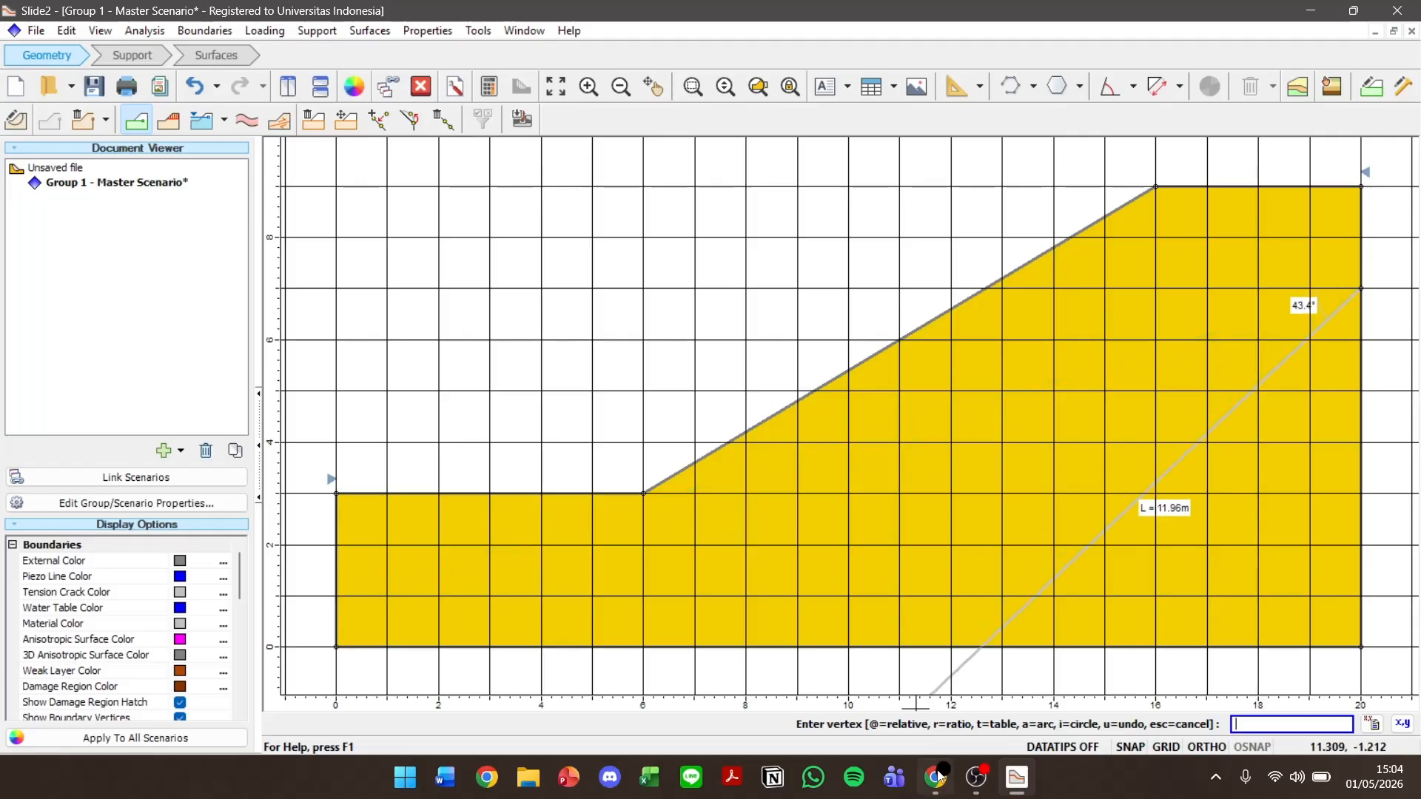
Check the layer inclination in the Canva sketch, and finish the material boundary at 20° on the slope base at about 0.73,0.
click(937, 777)
click(937, 777)
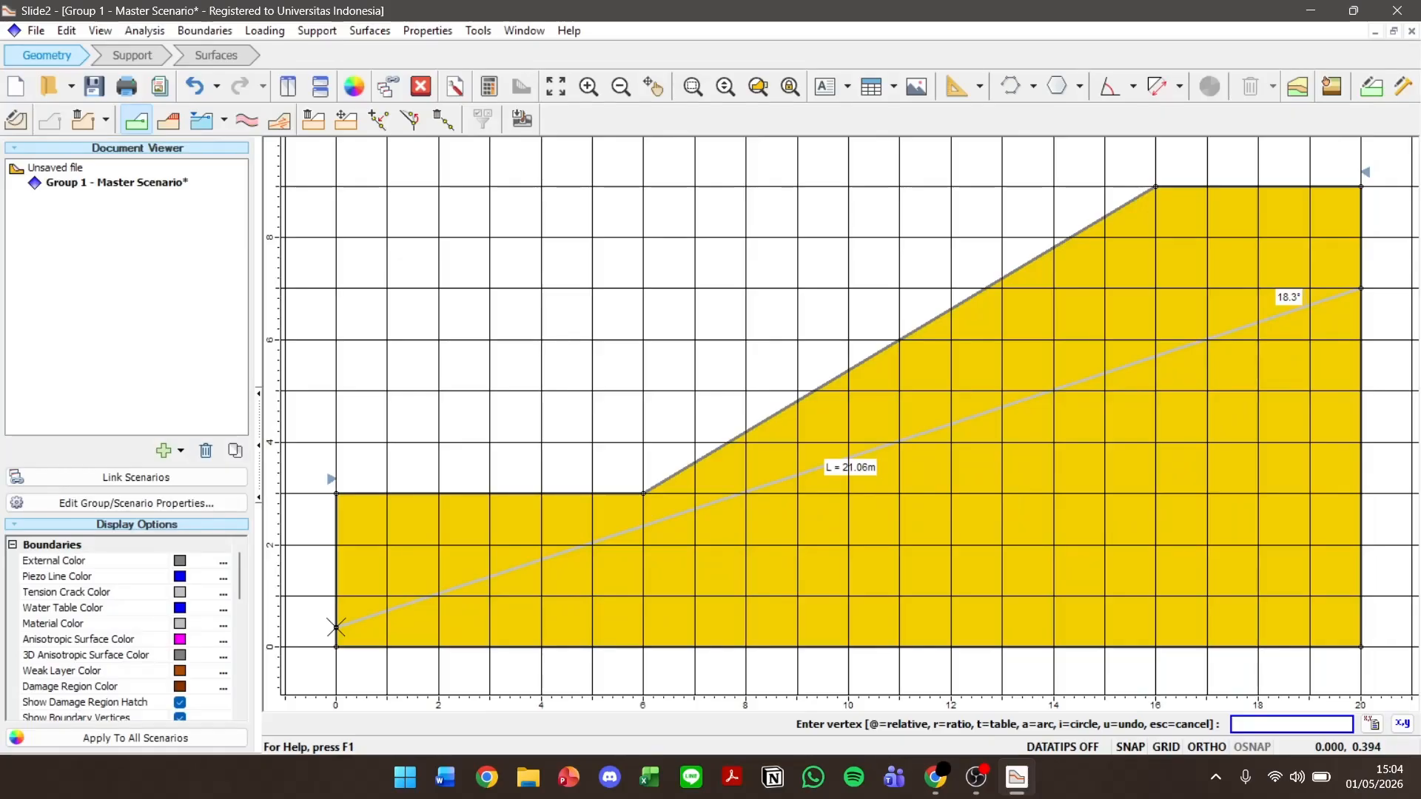
click(937, 777)
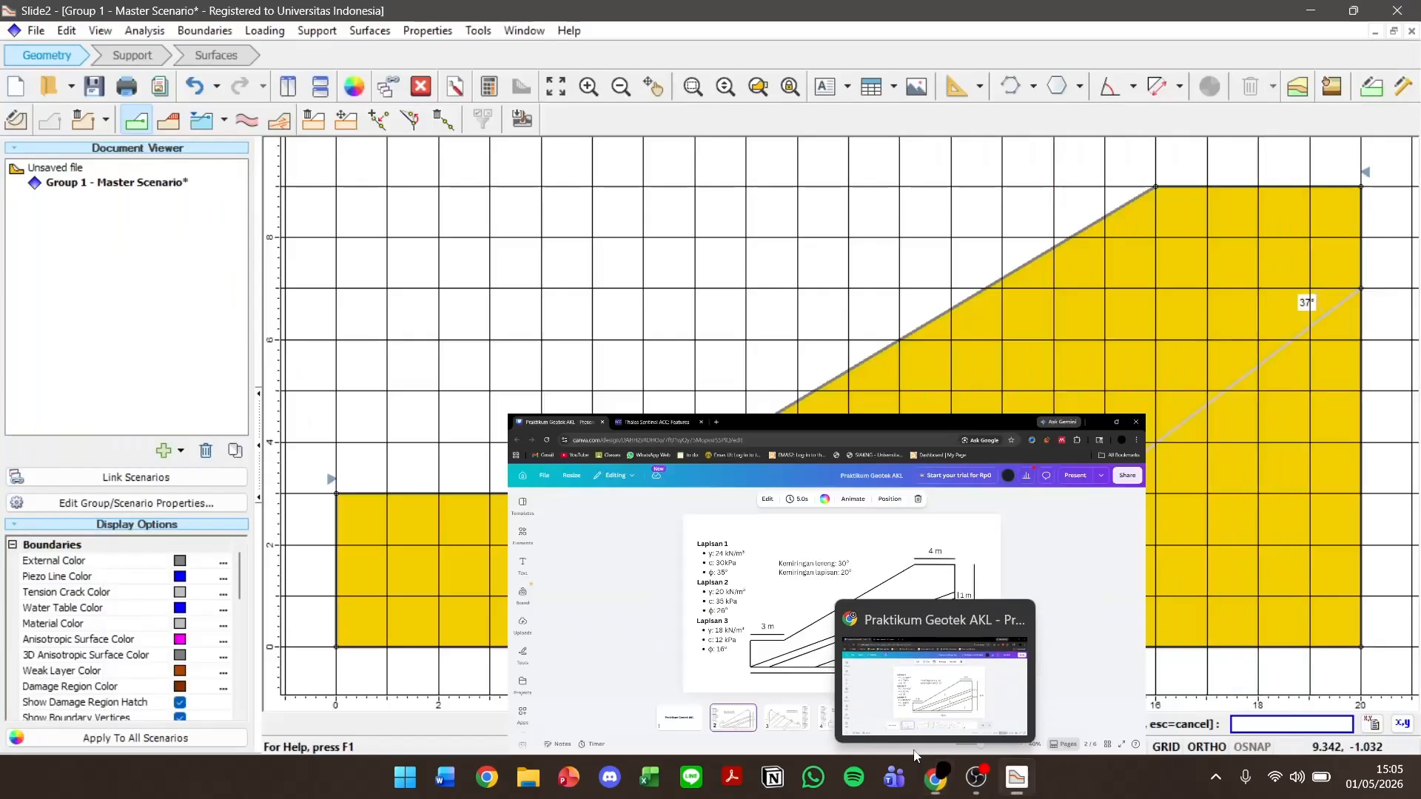
click(936, 777)
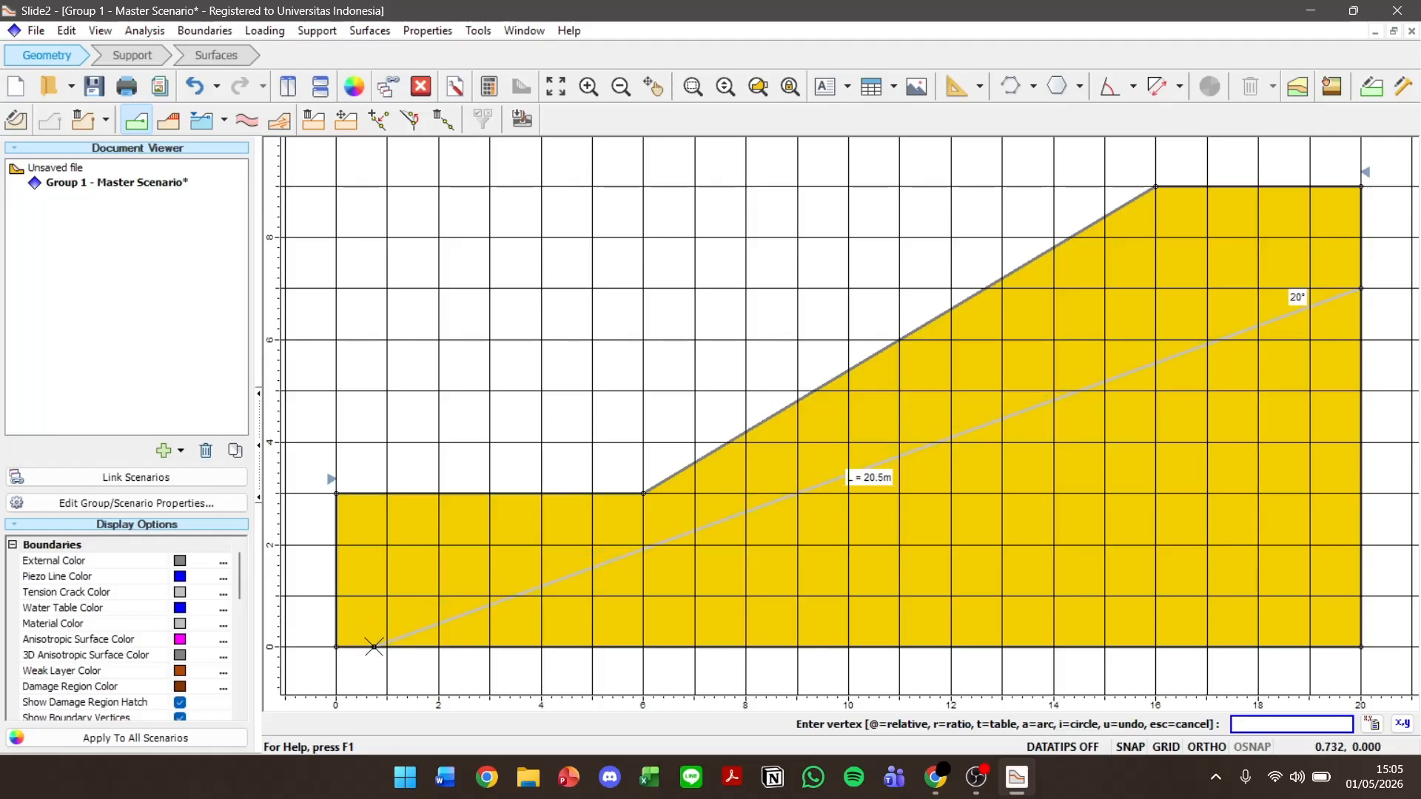
click(373, 648)
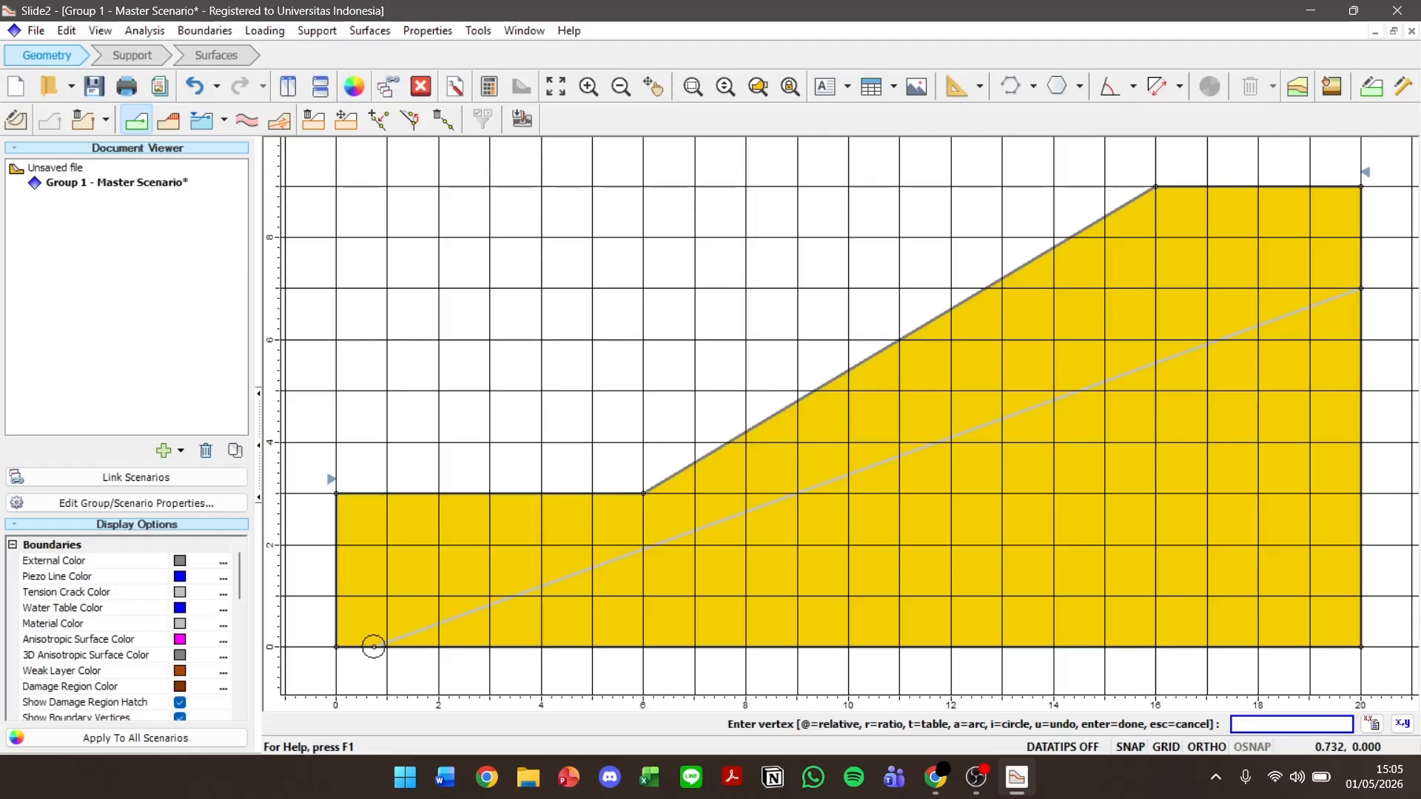
right_click(374, 649)
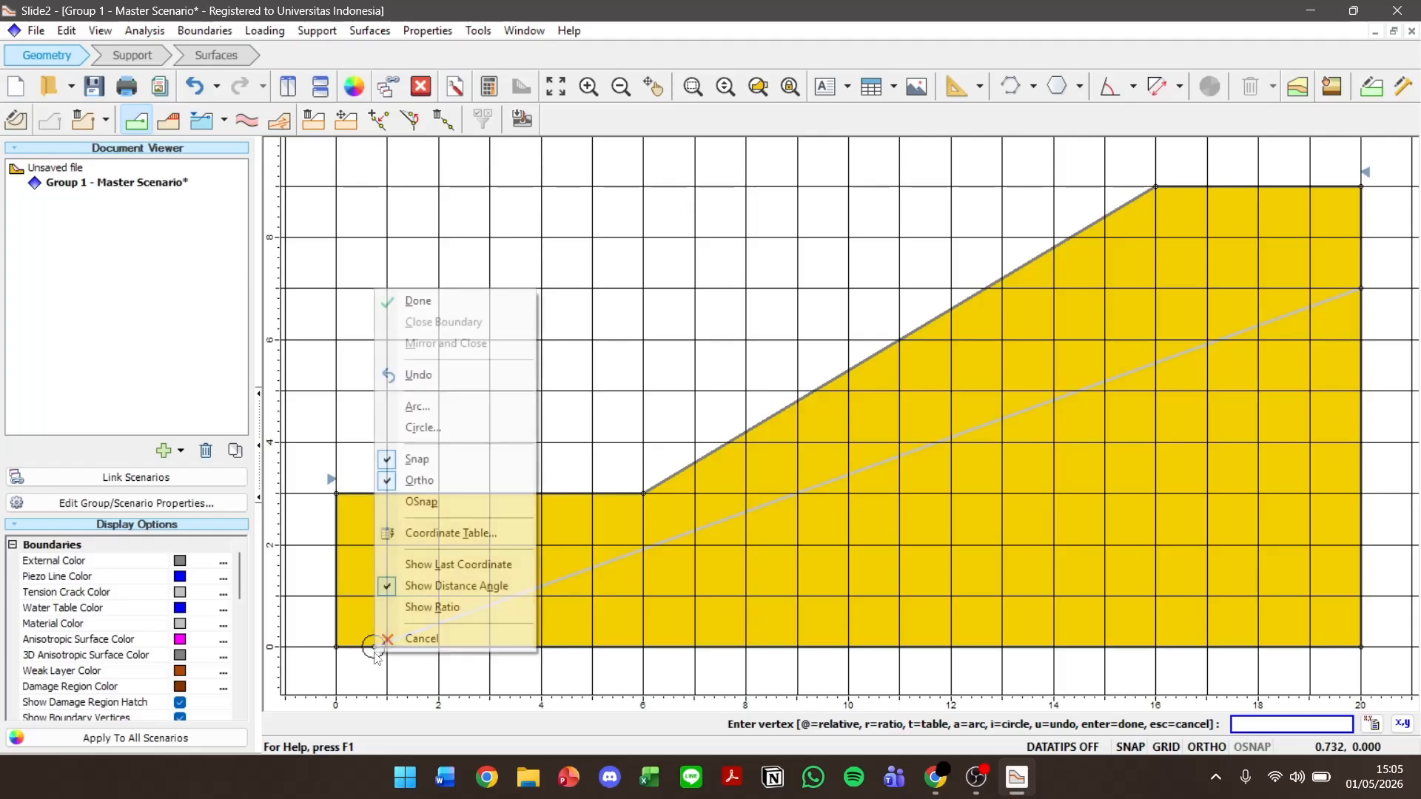
click(416, 303)
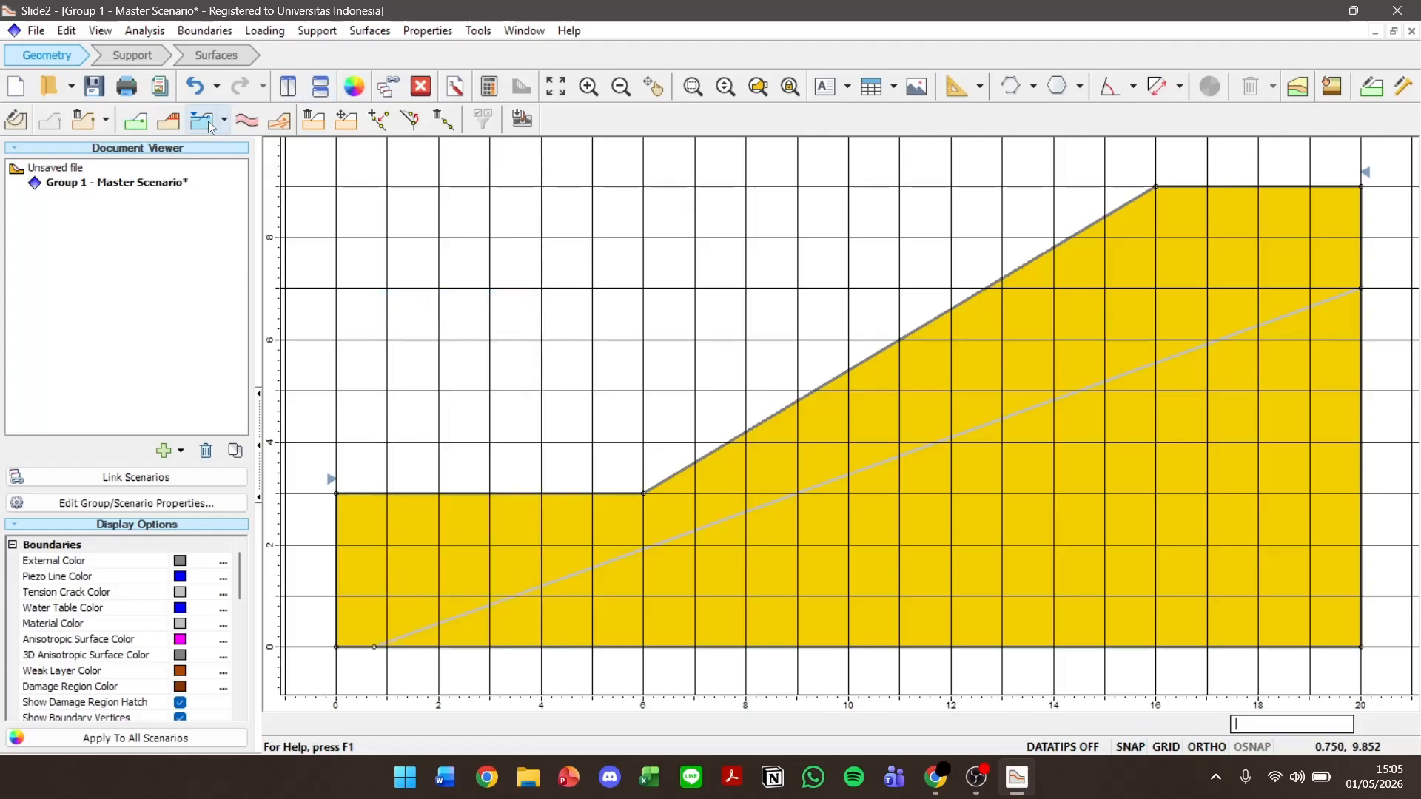
Draw a second material boundary from 20,6 down to the slope base at about 3.55,0.
click(142, 125)
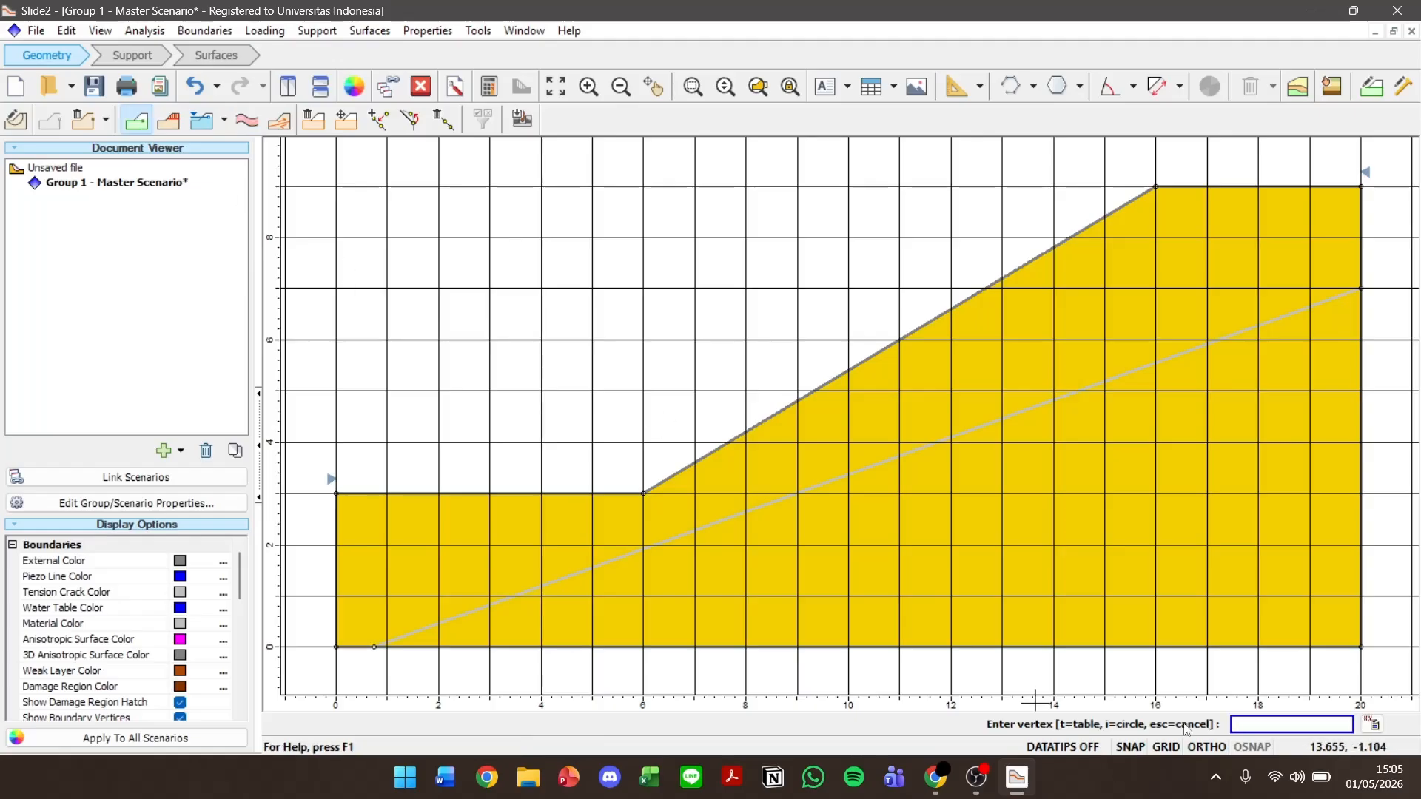
text(20,66)
key(Return)
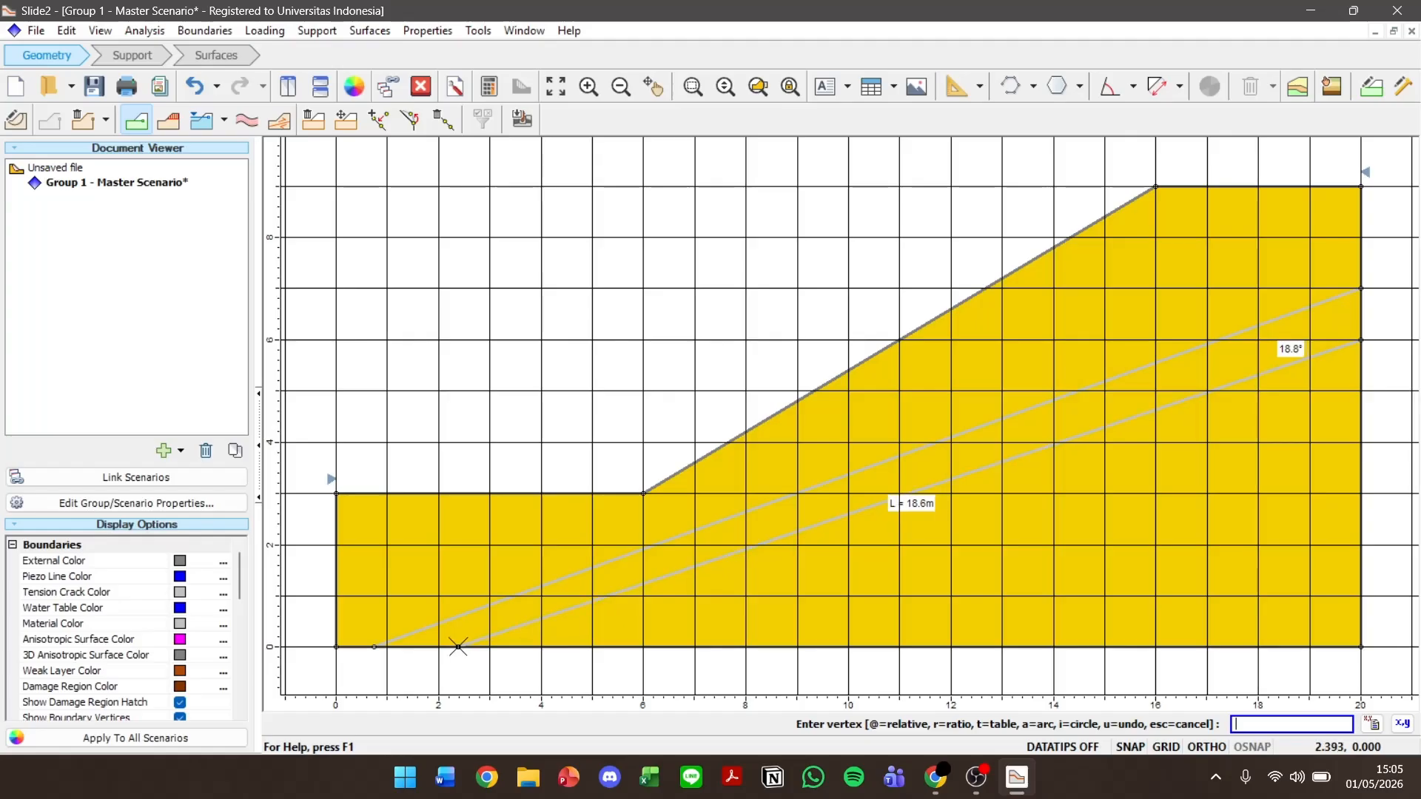
click(518, 647)
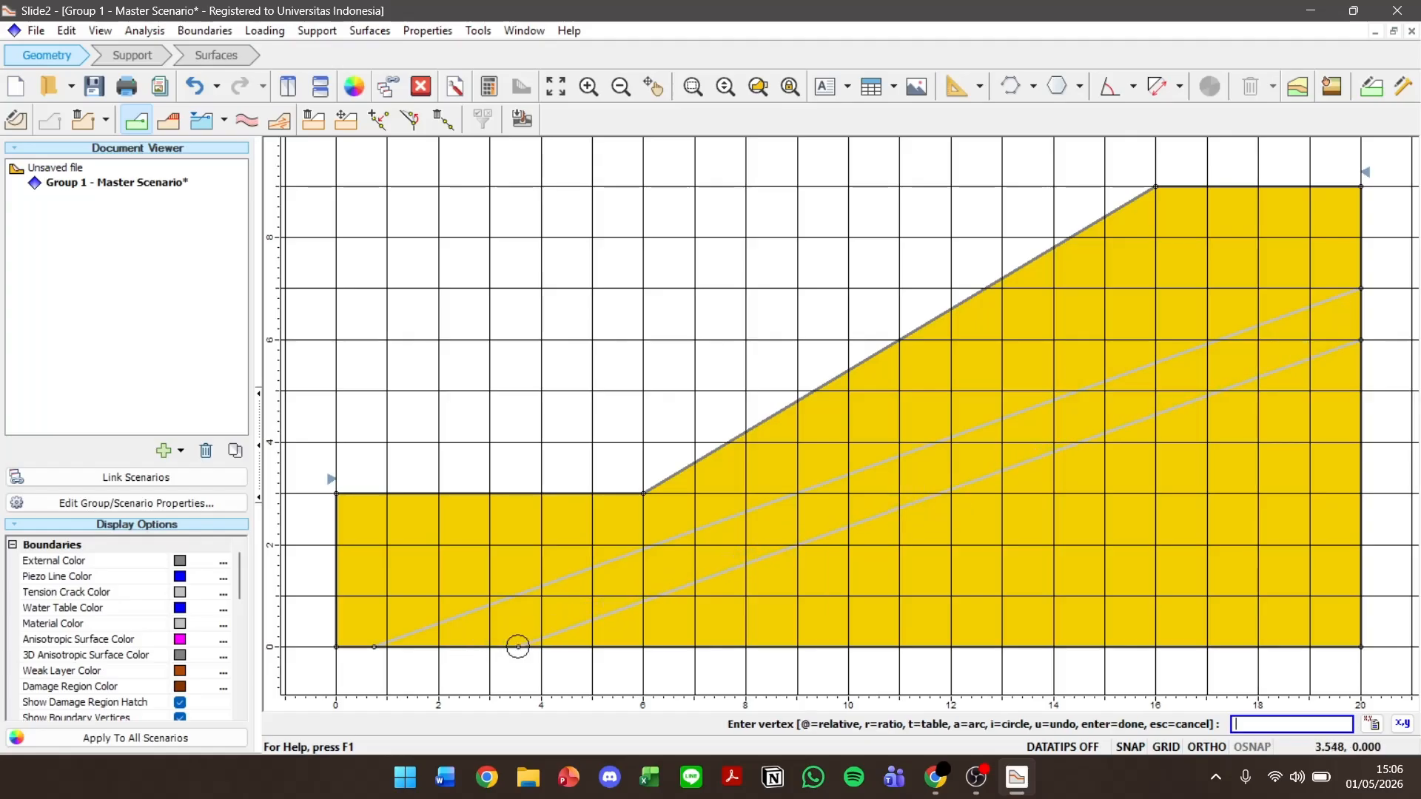
right_click(518, 647)
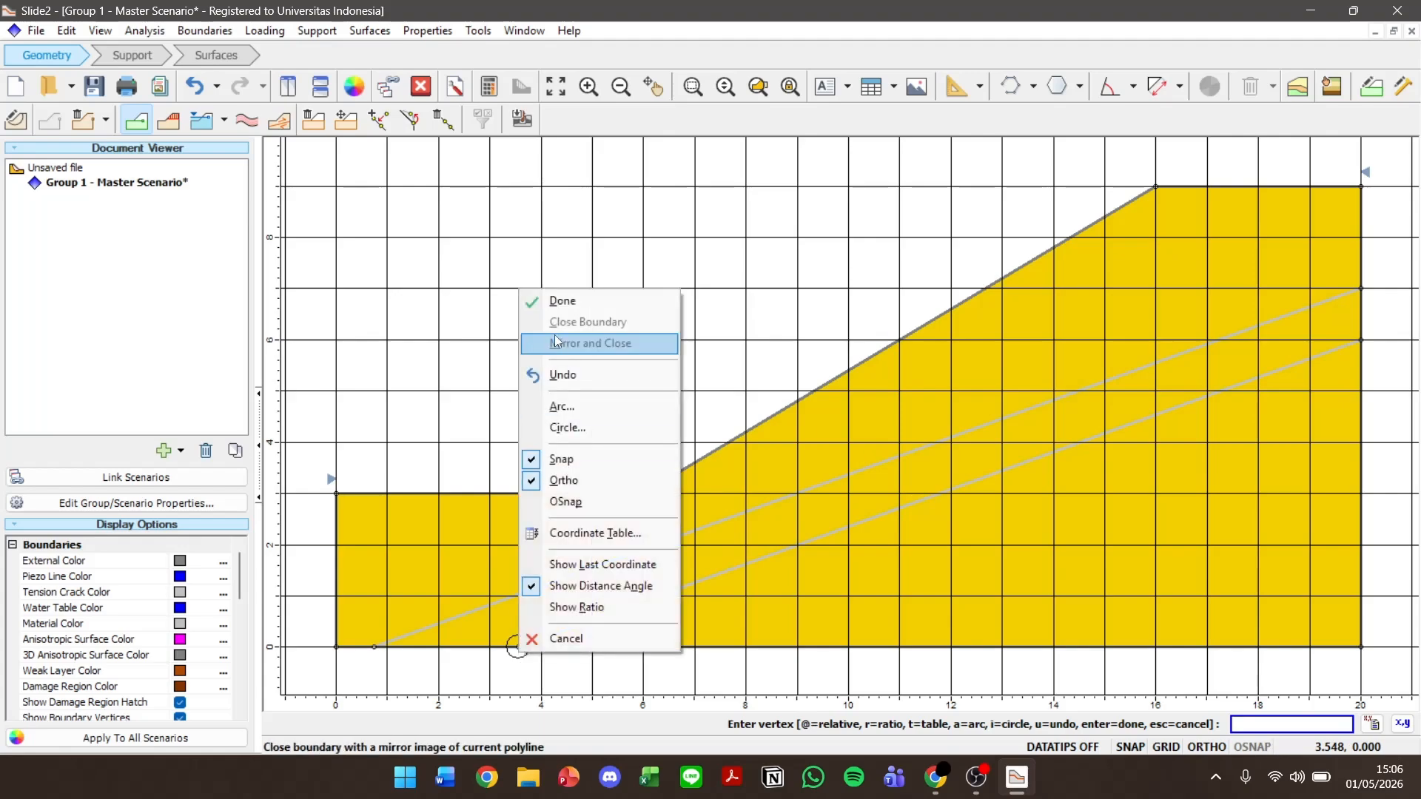
click(561, 302)
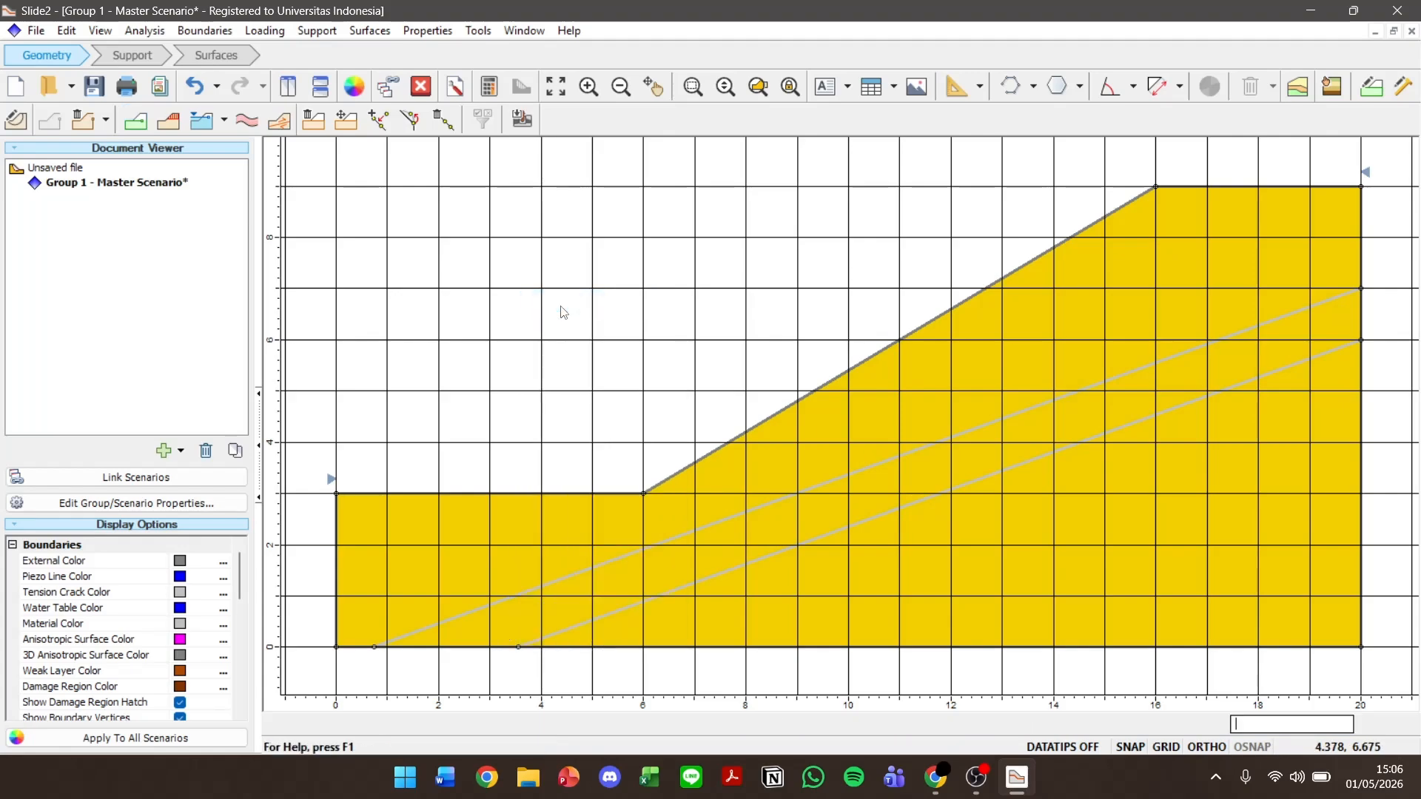
Draw a third material boundary from 20,4 to the slope base at 9,0.
click(136, 122)
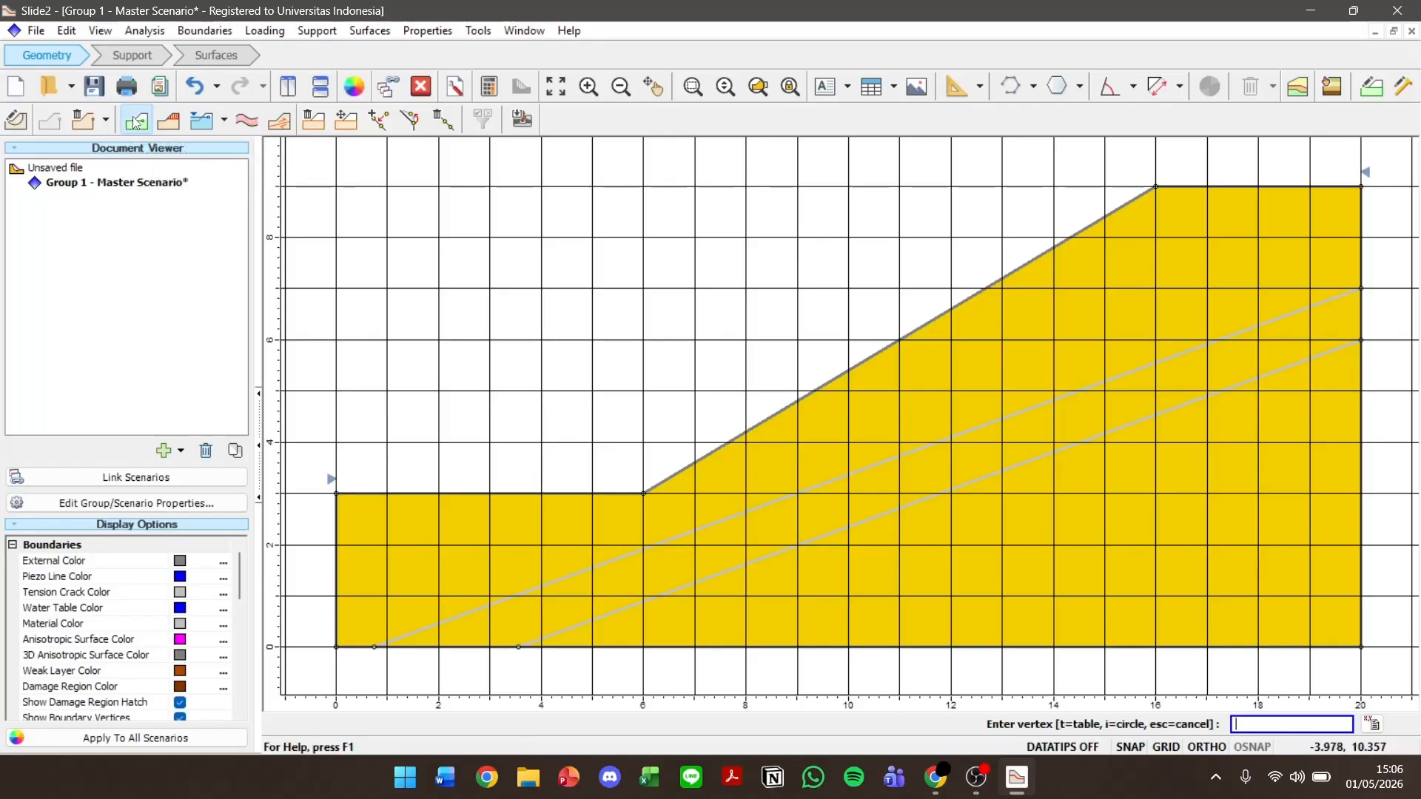
text(20,4)
key(Return)
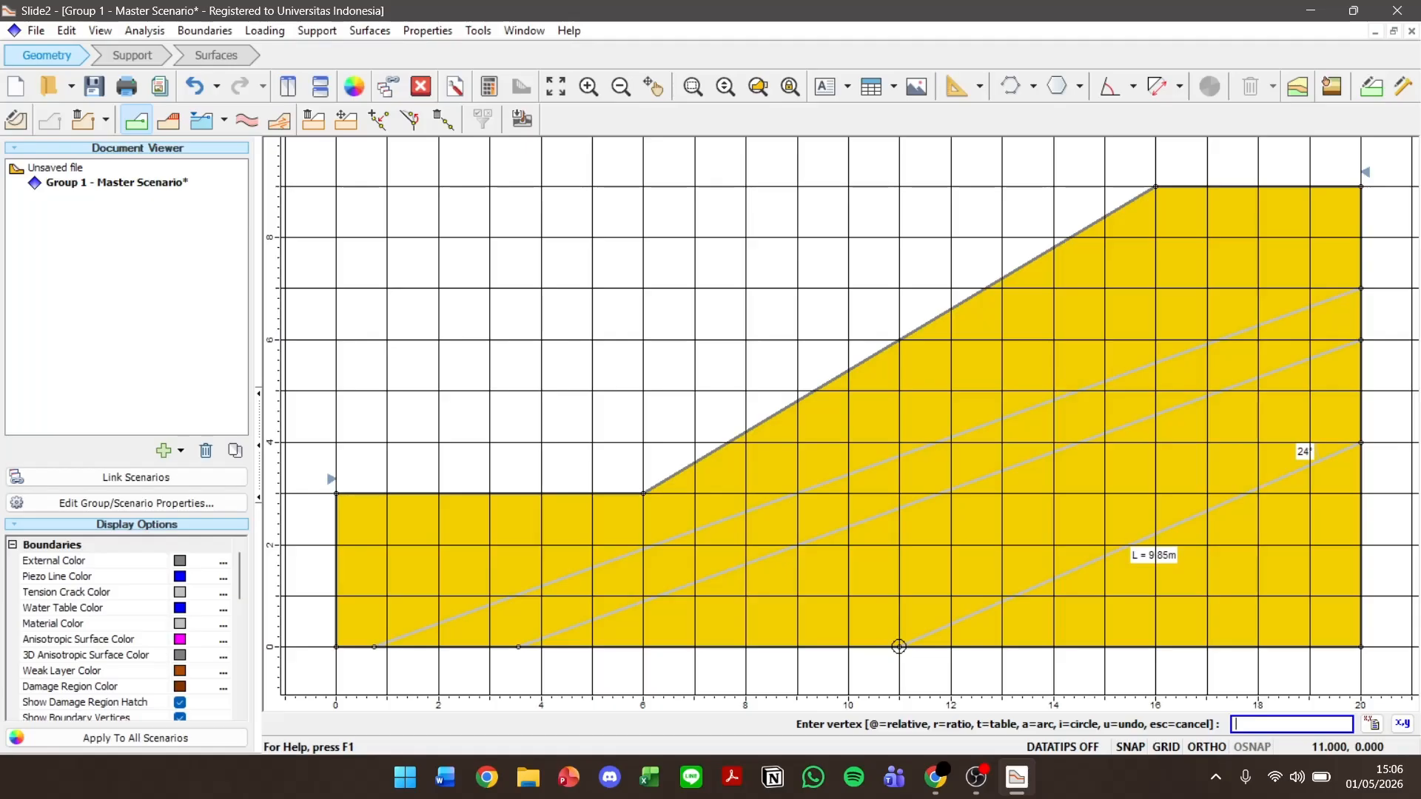
click(797, 646)
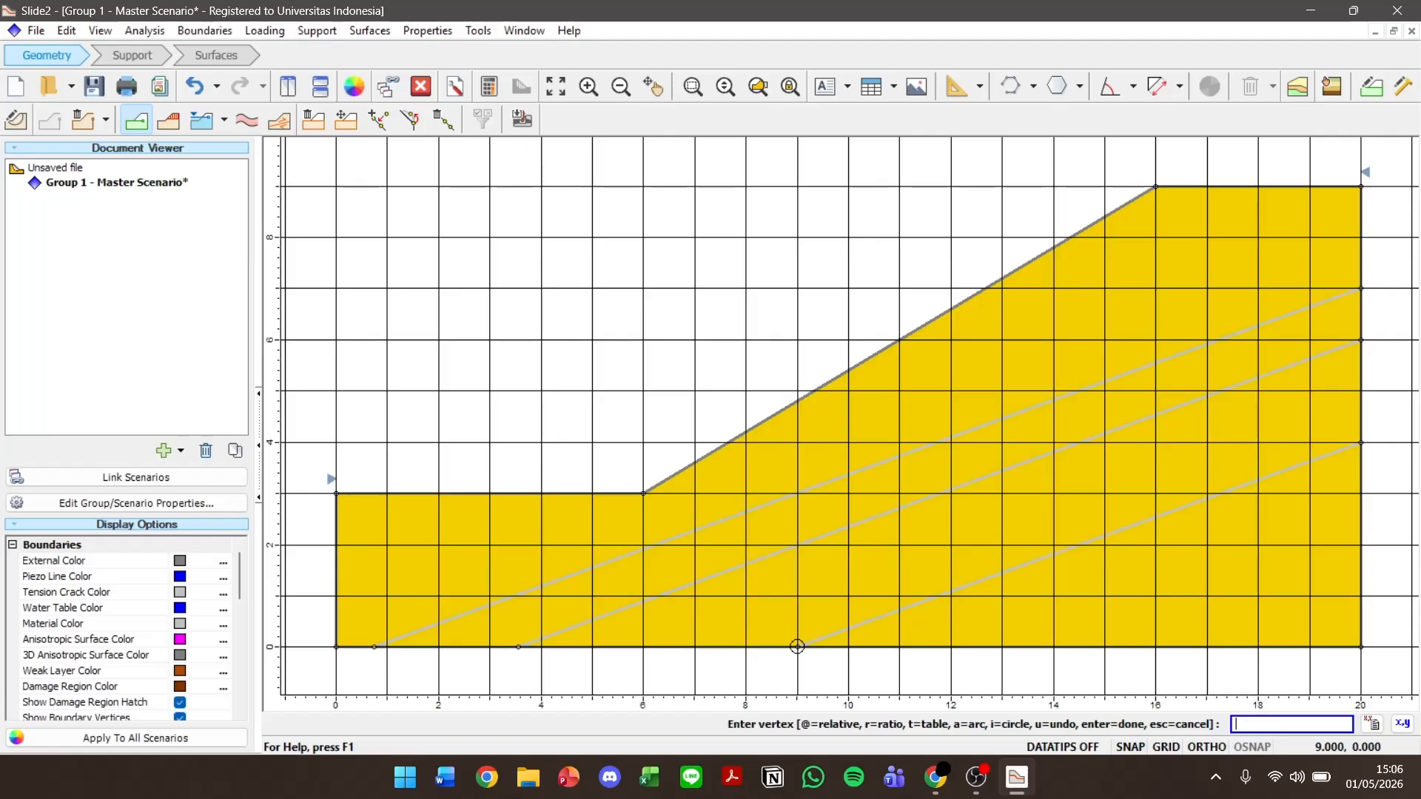
right_click(797, 646)
click(863, 292)
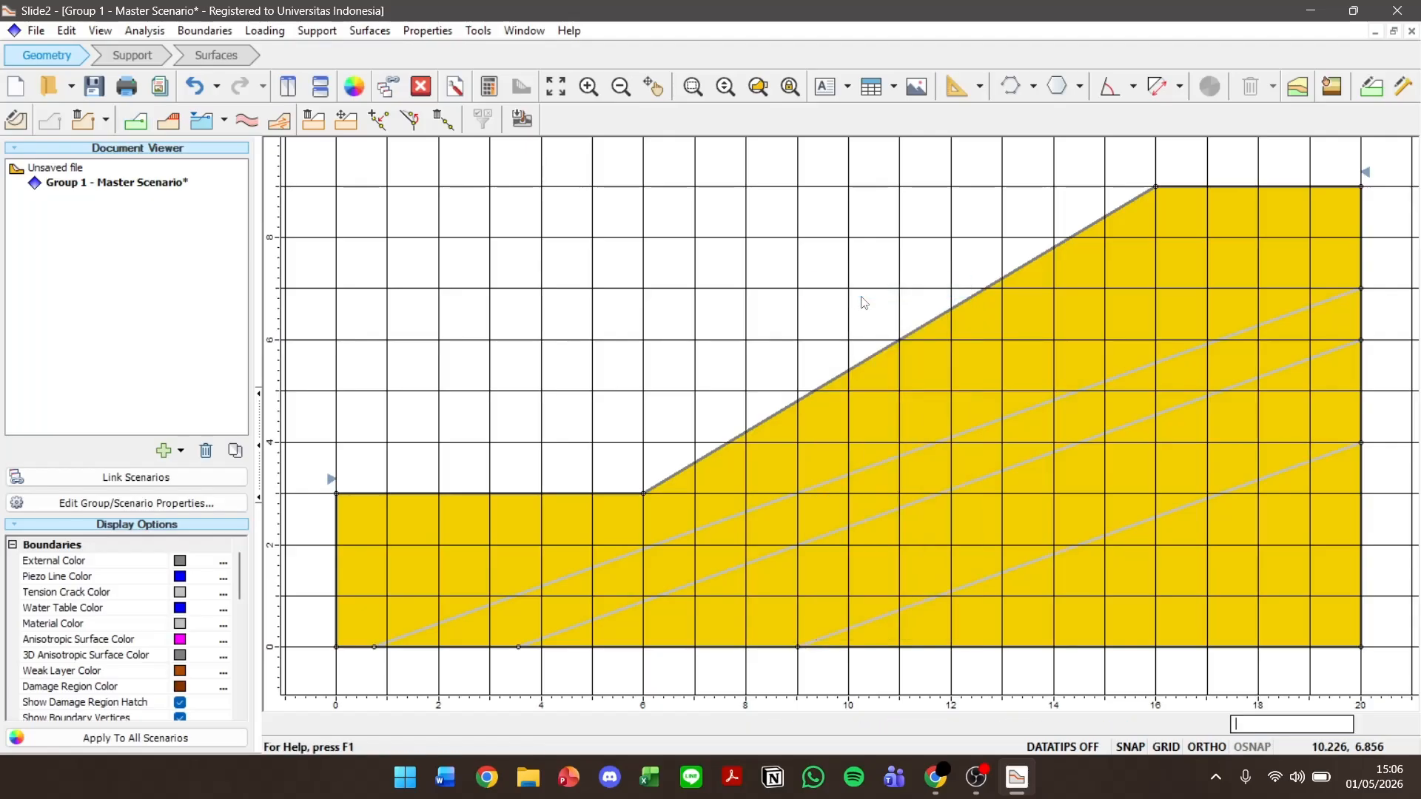
text(20)
text(,5)
key(Return)
Draw a fourth material boundary from 20,3 to the slope base at 12,0.
click(134, 120)
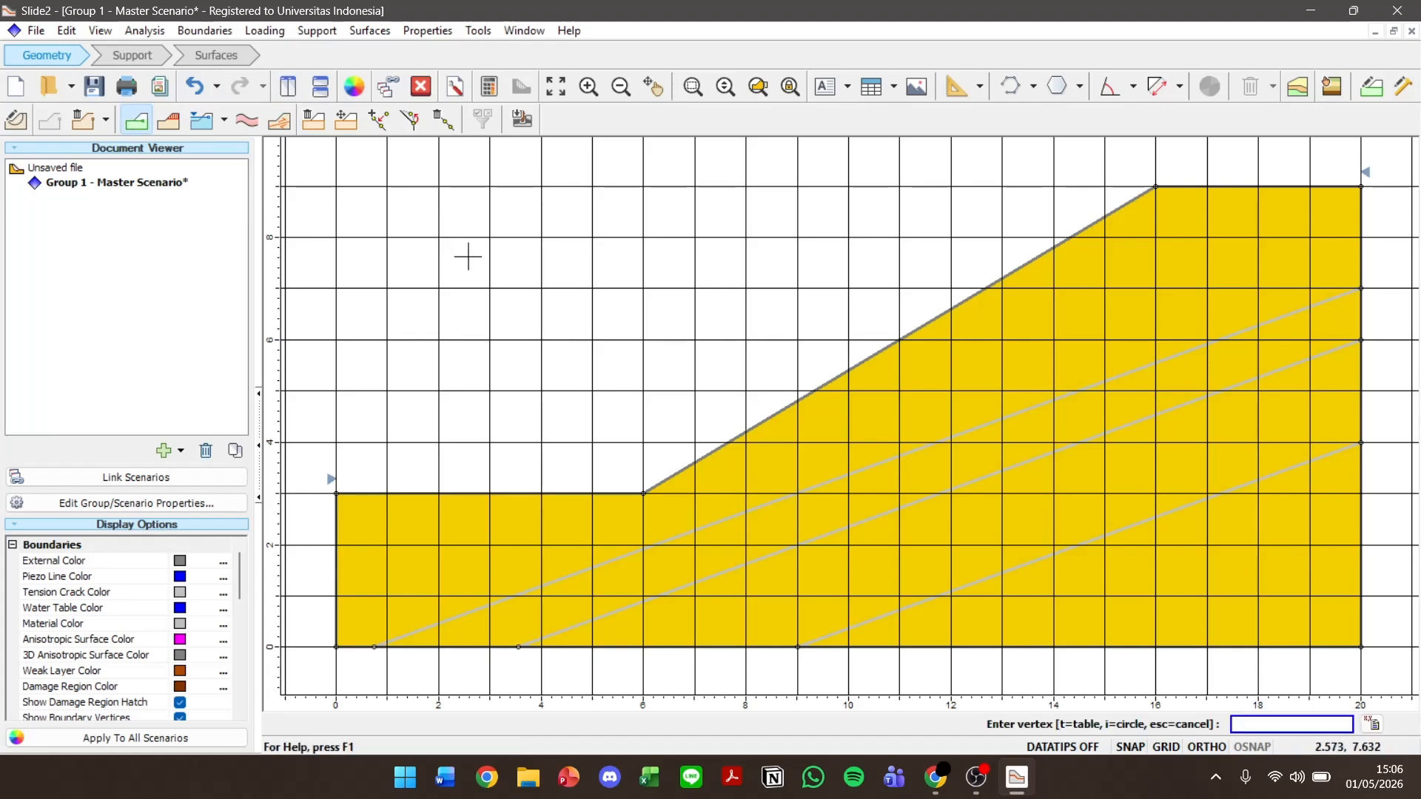
text(20,3)
key(Return)
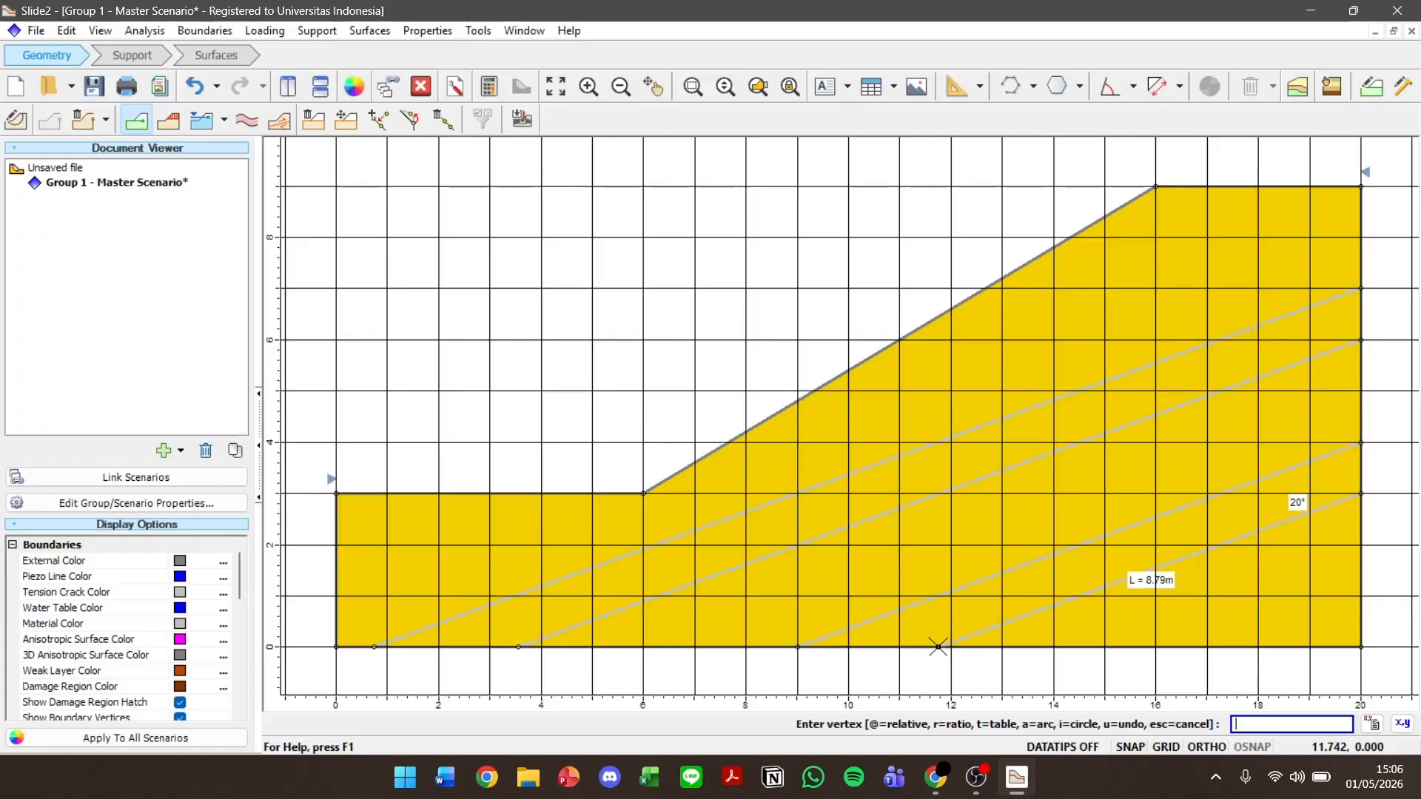
click(951, 646)
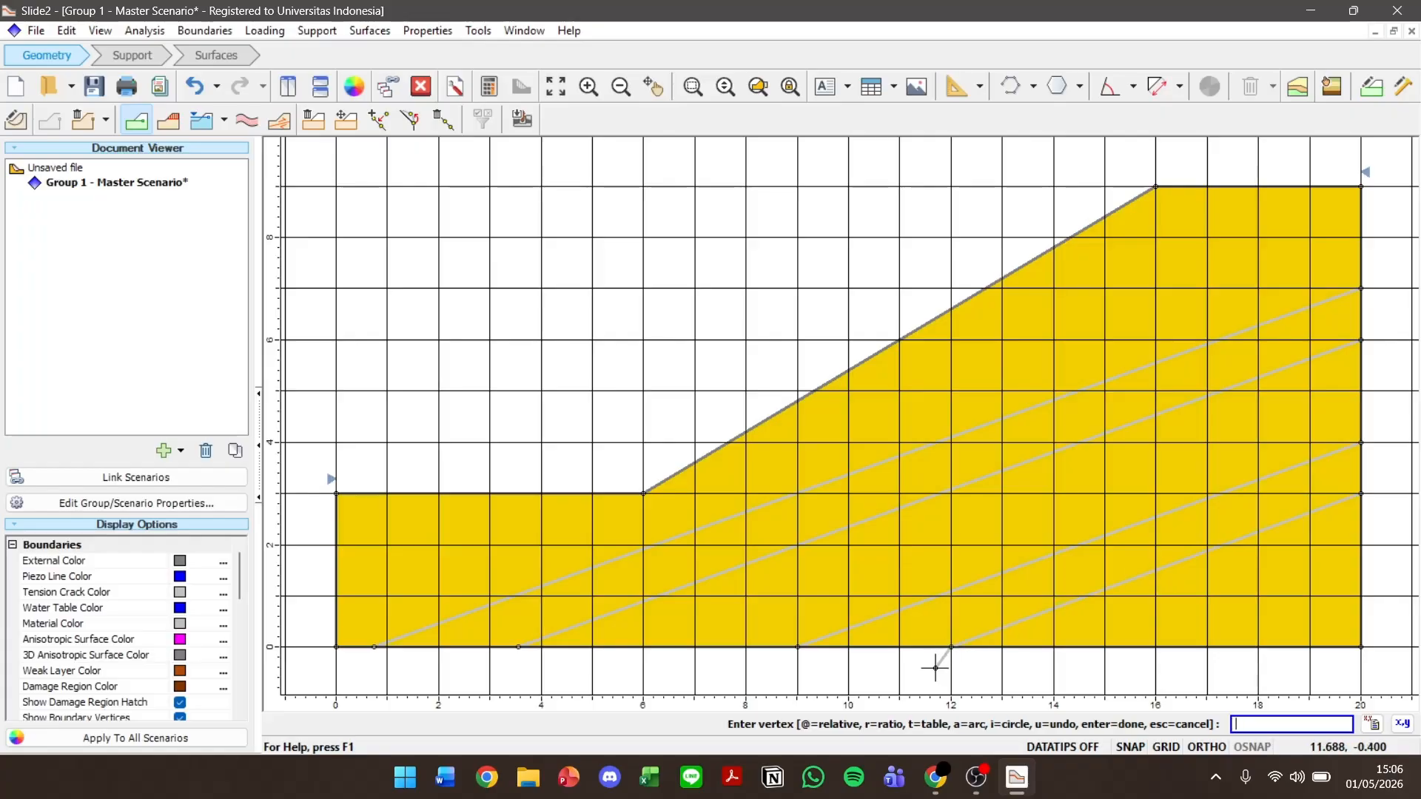
right_click(934, 666)
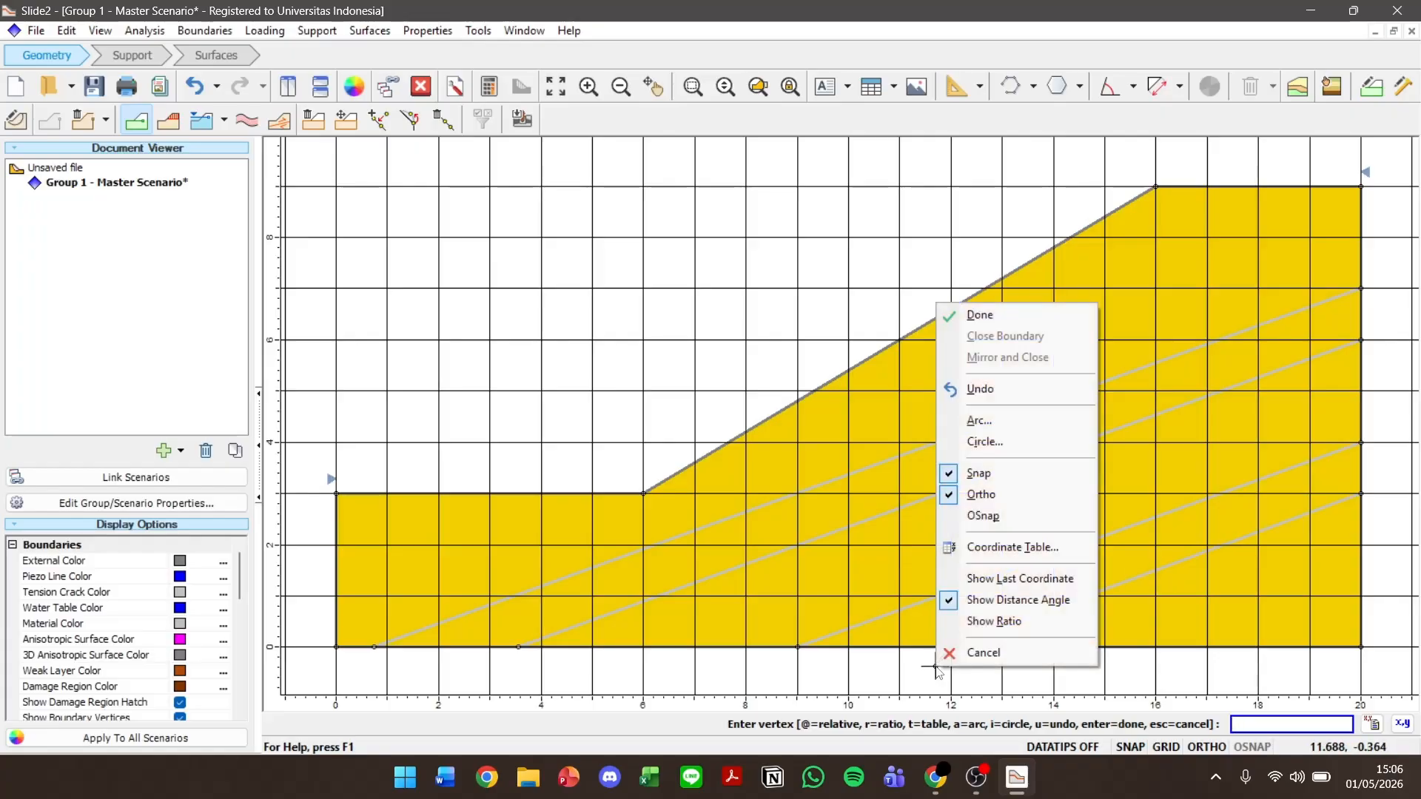
click(986, 315)
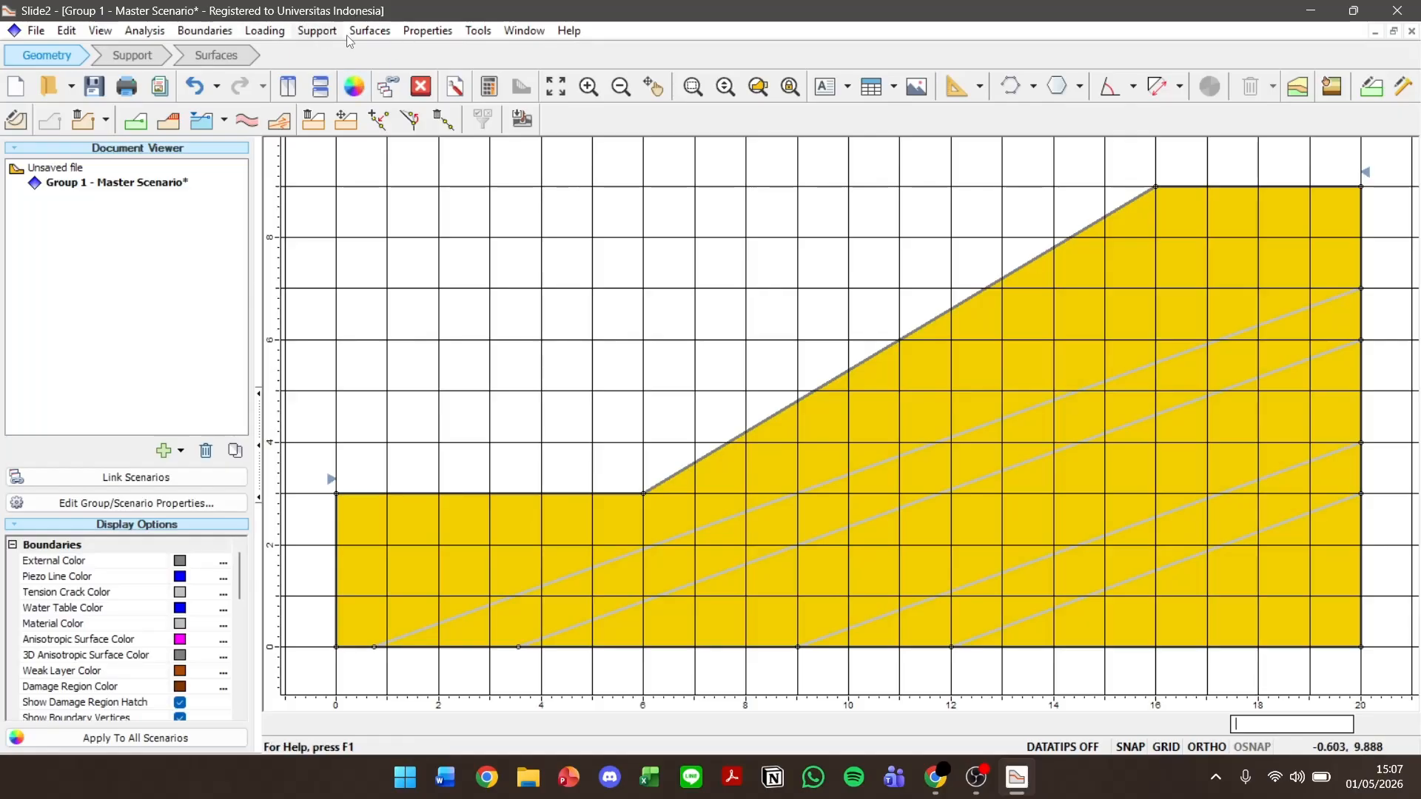
Open the material property definitions, check Lapisan 1 in the Canva sketch, and set Material 1's unit weight to 24 kN/m3.
click(433, 36)
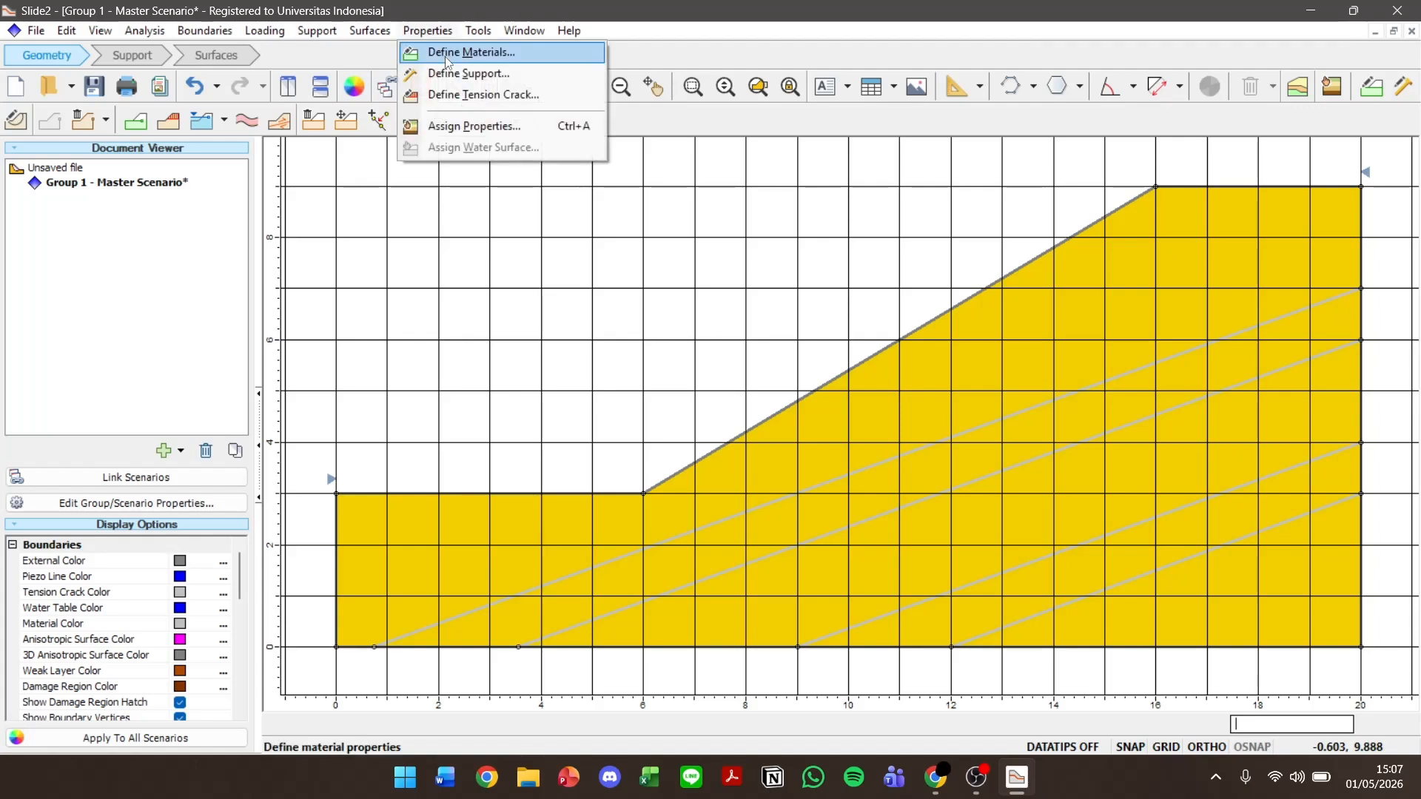
click(447, 53)
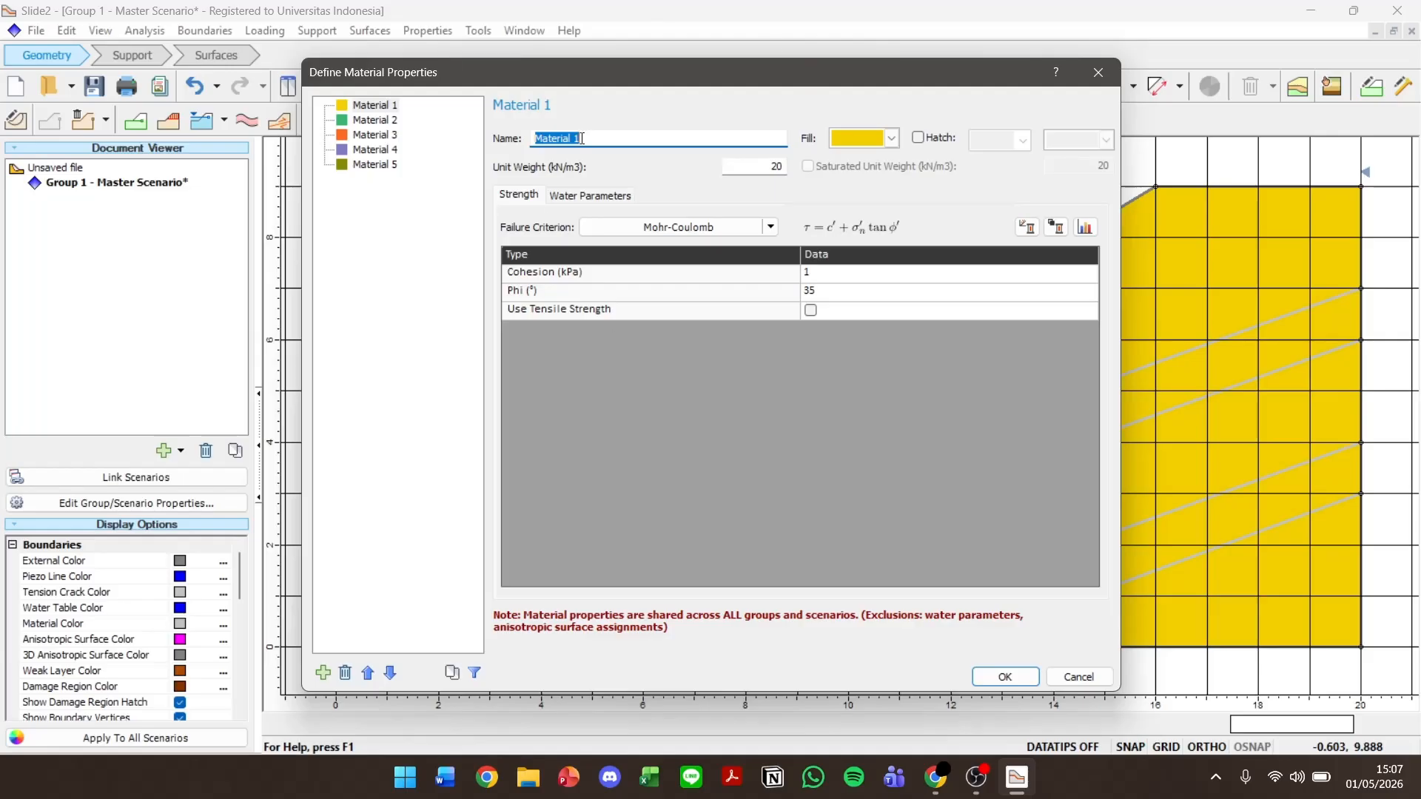
click(931, 789)
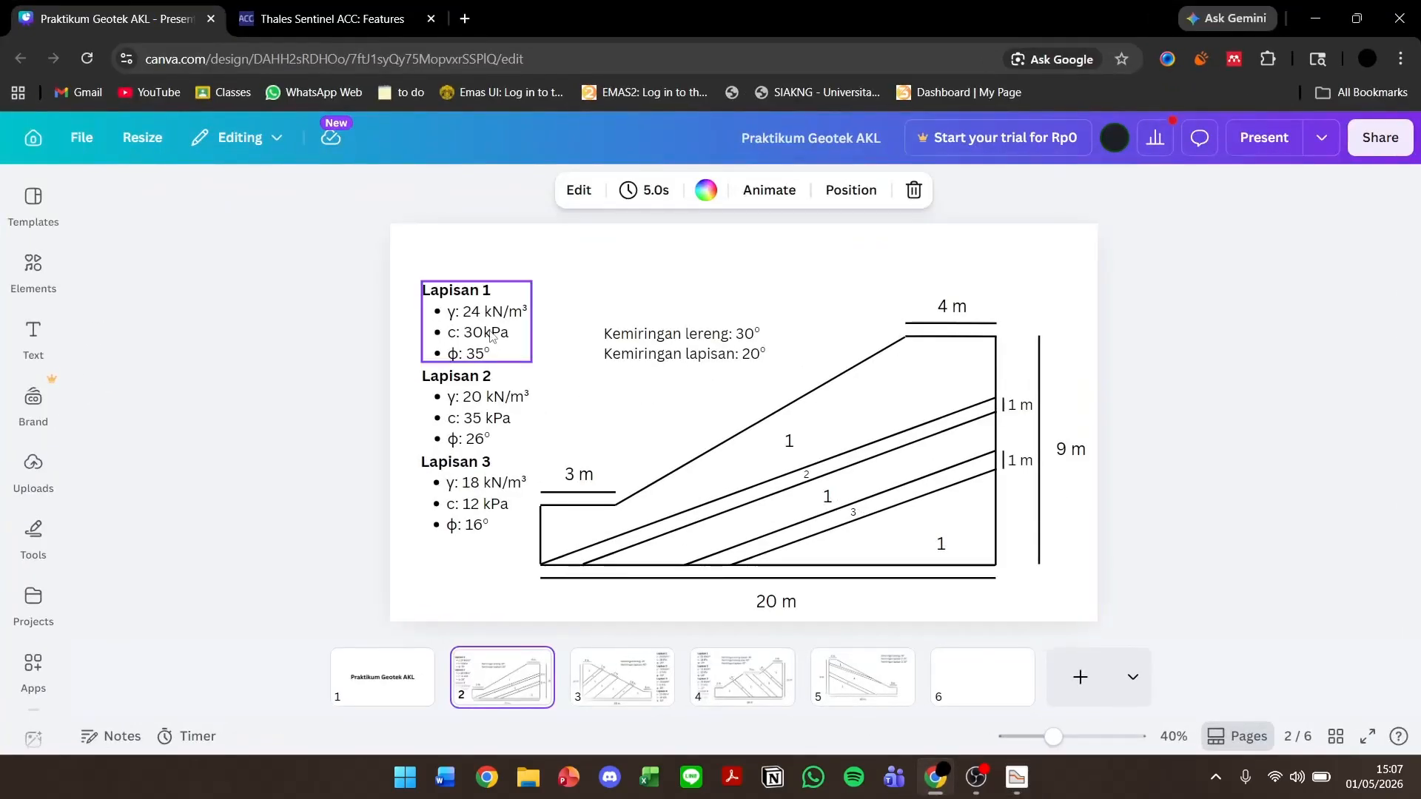
mouse_move(981, 793)
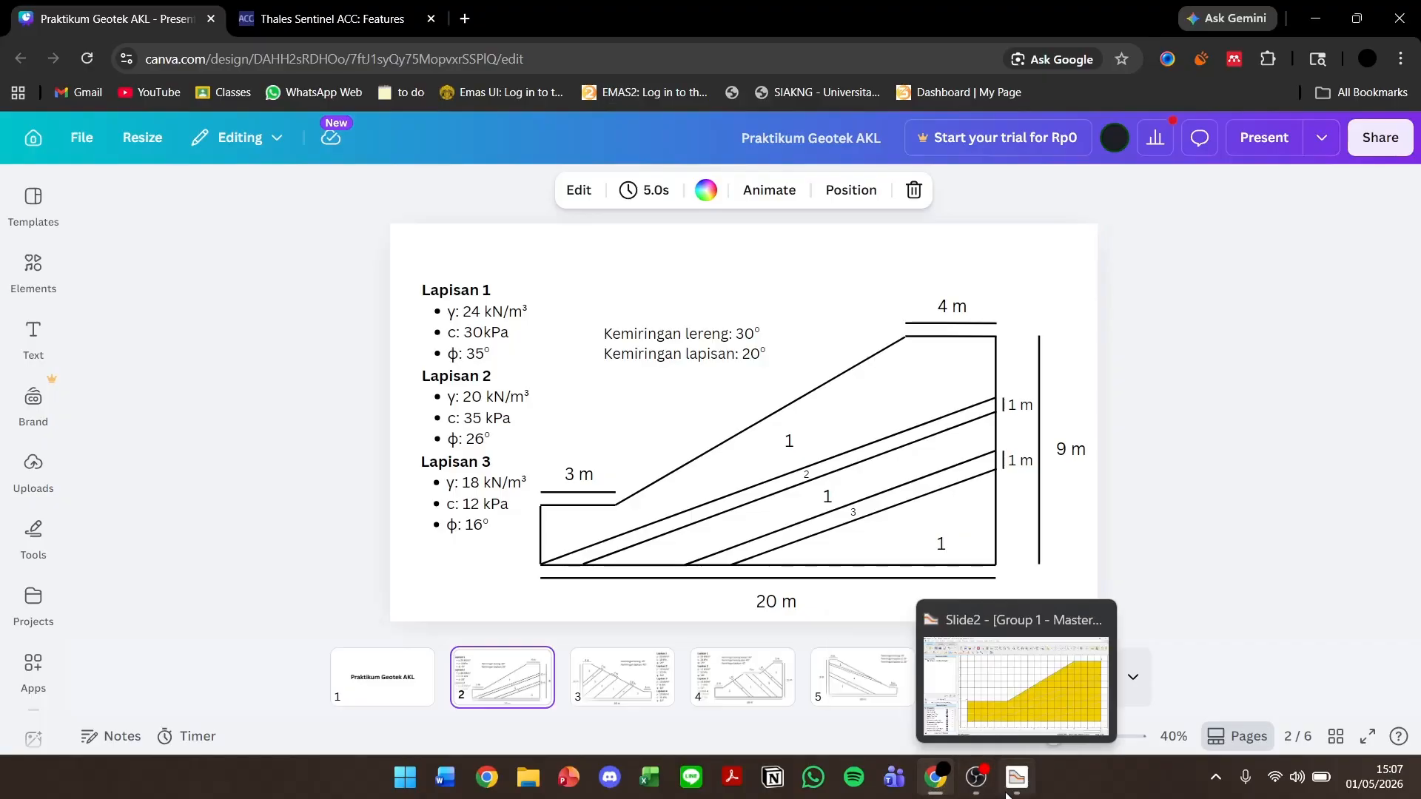
click(1007, 794)
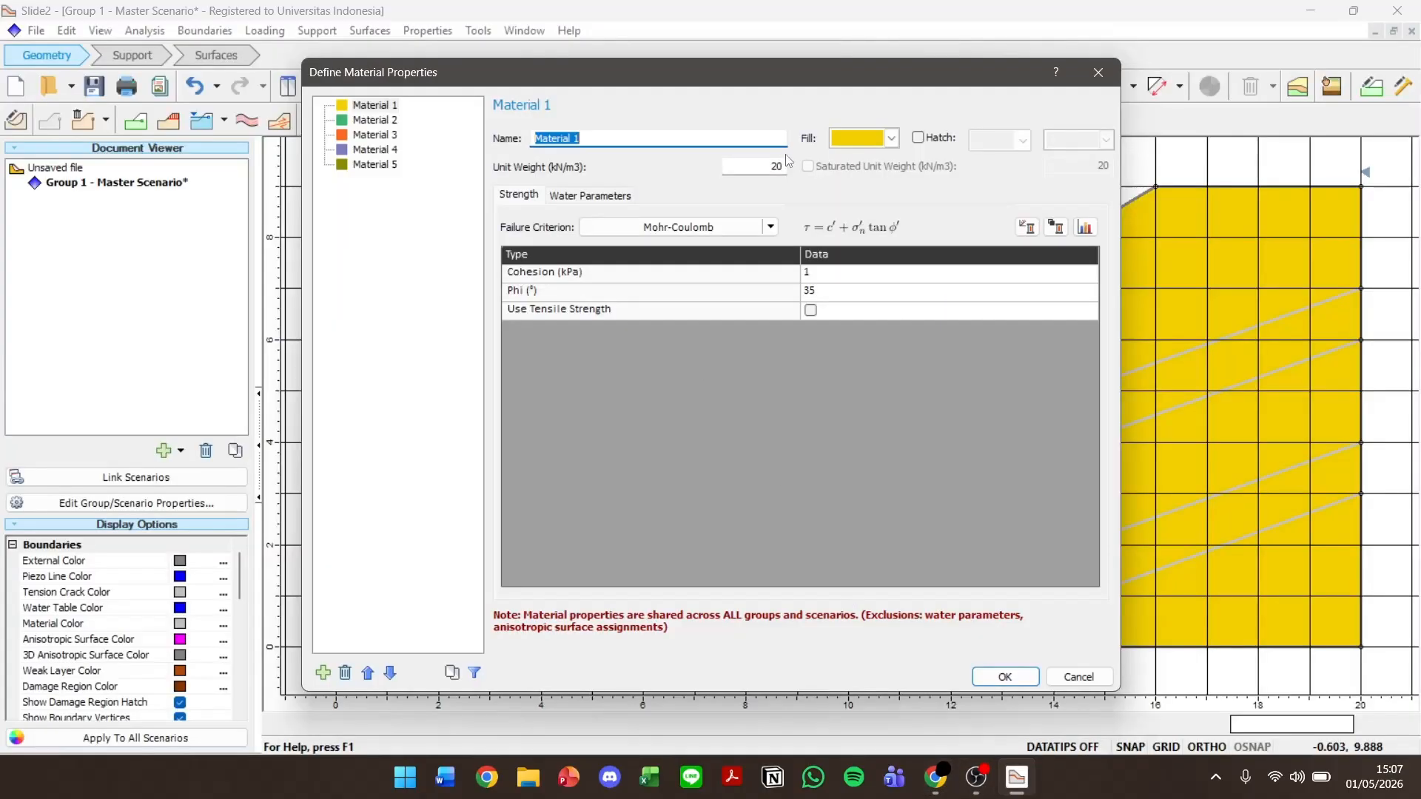
double_click(775, 164)
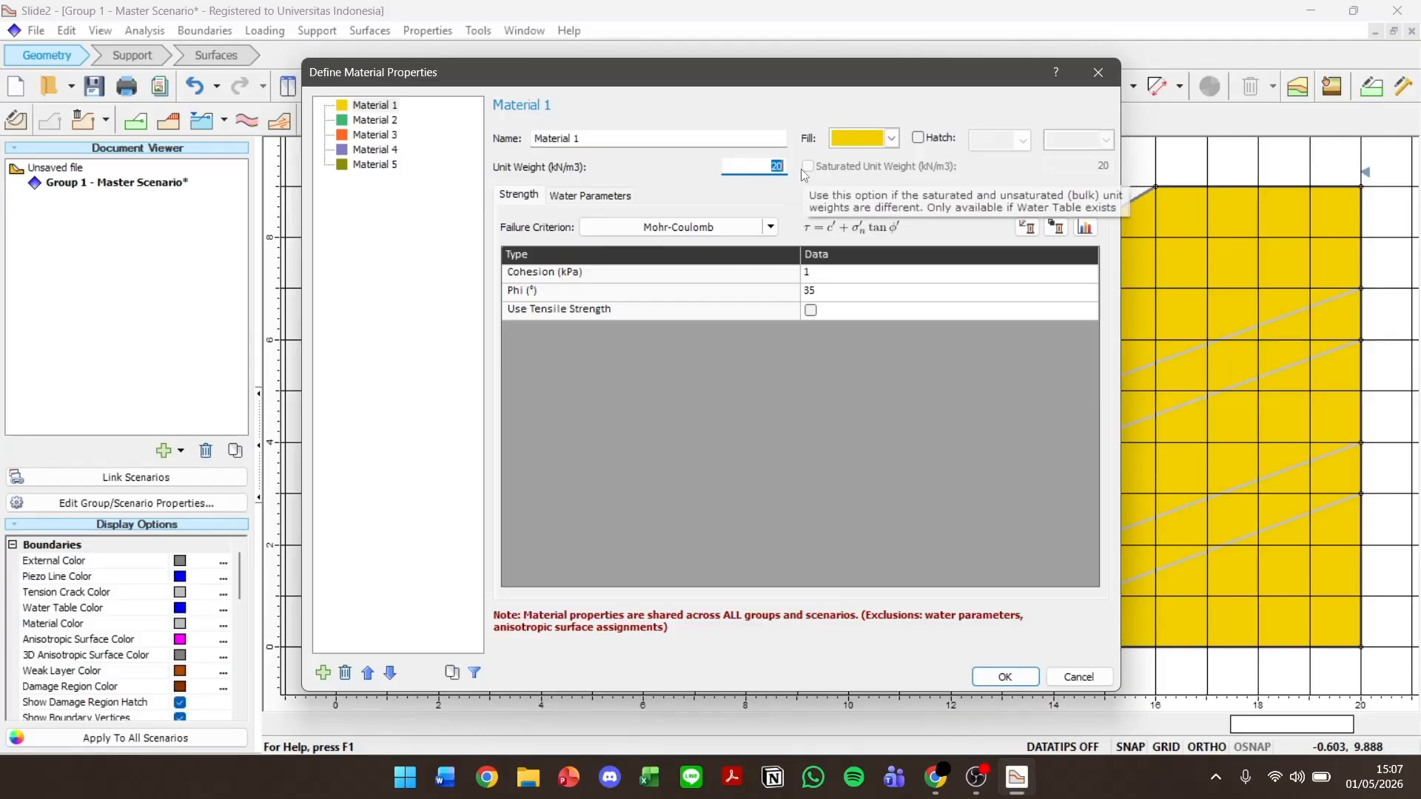
text(24)
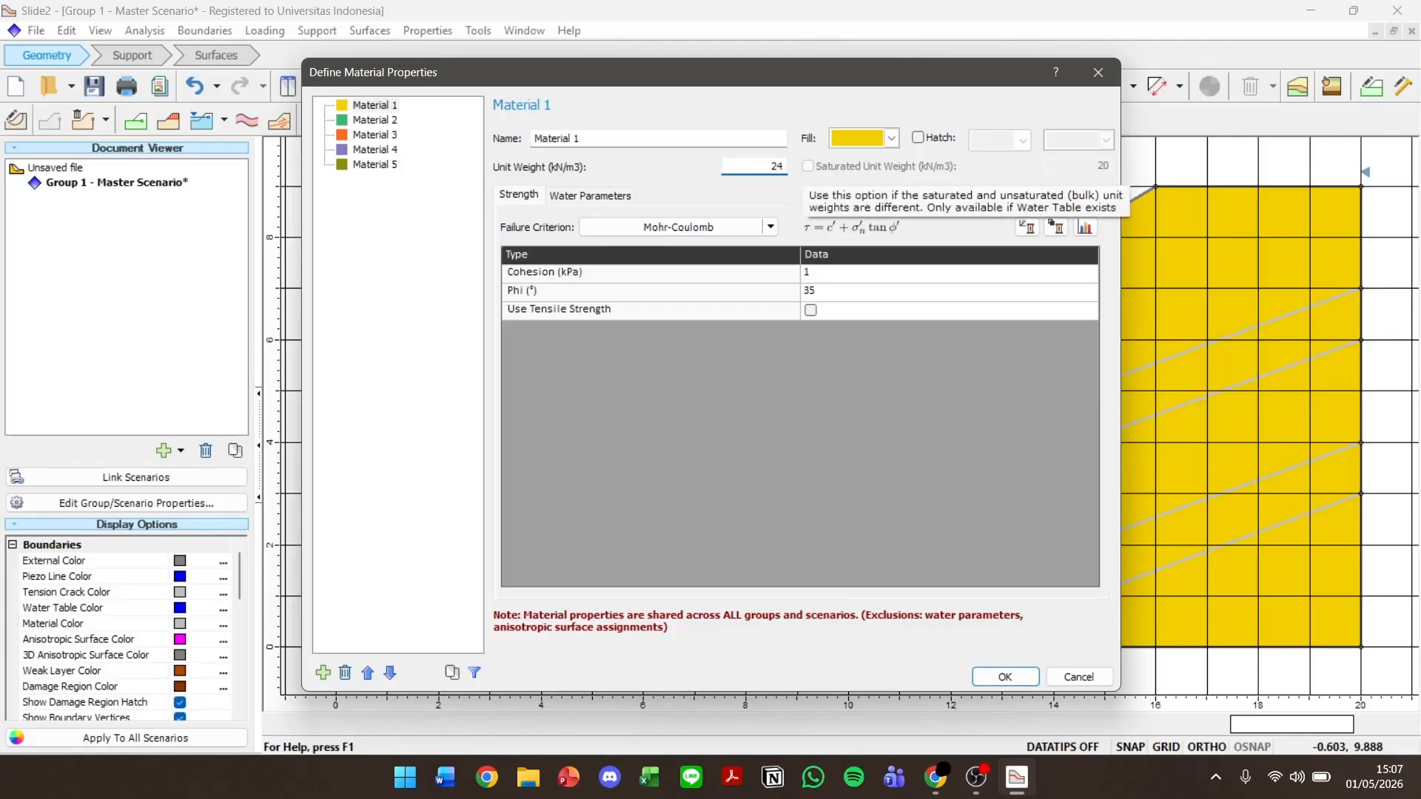
Set Material 1's cohesion to 30 kPa and check its friction angle against Lapisan 1 in the Canva sketch.
click(938, 780)
click(939, 779)
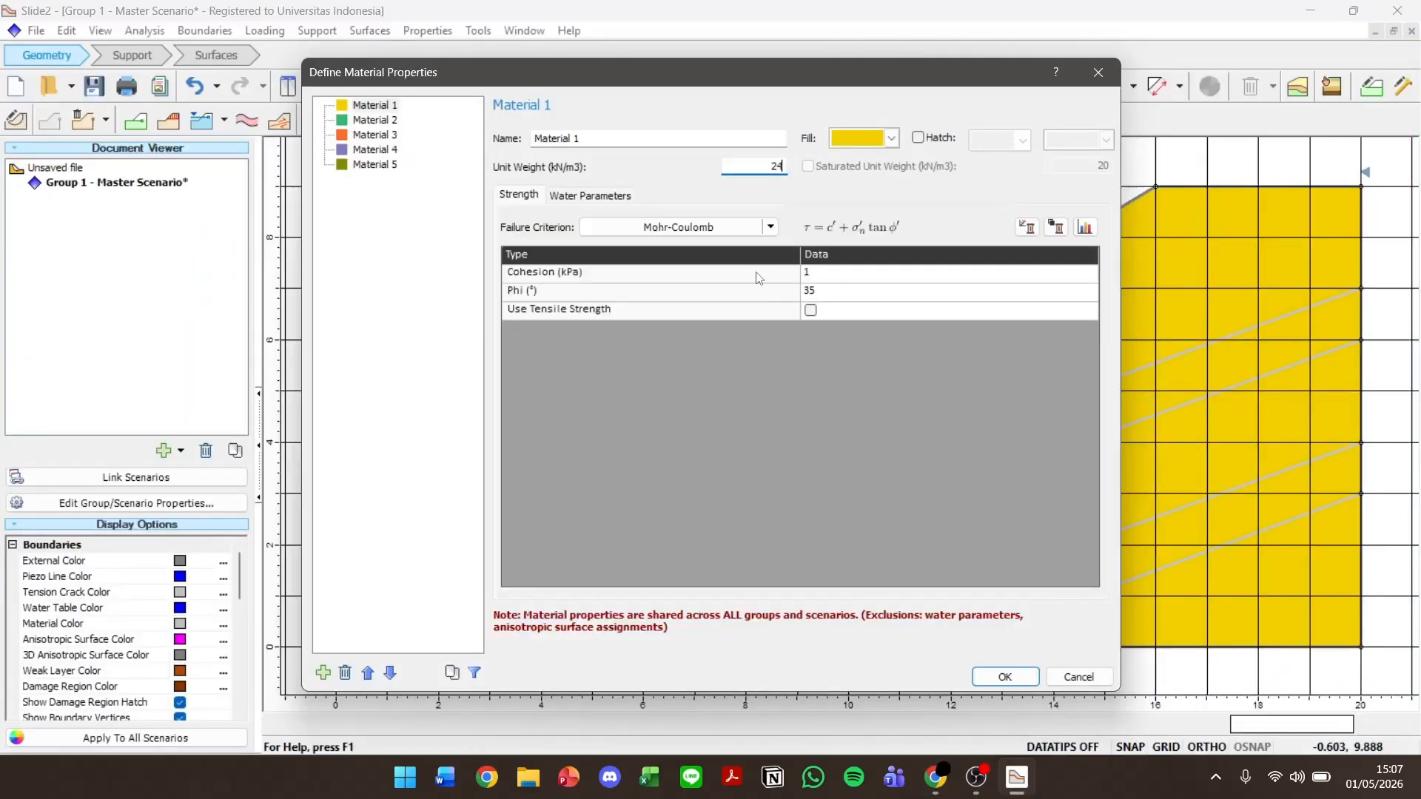
click(837, 275)
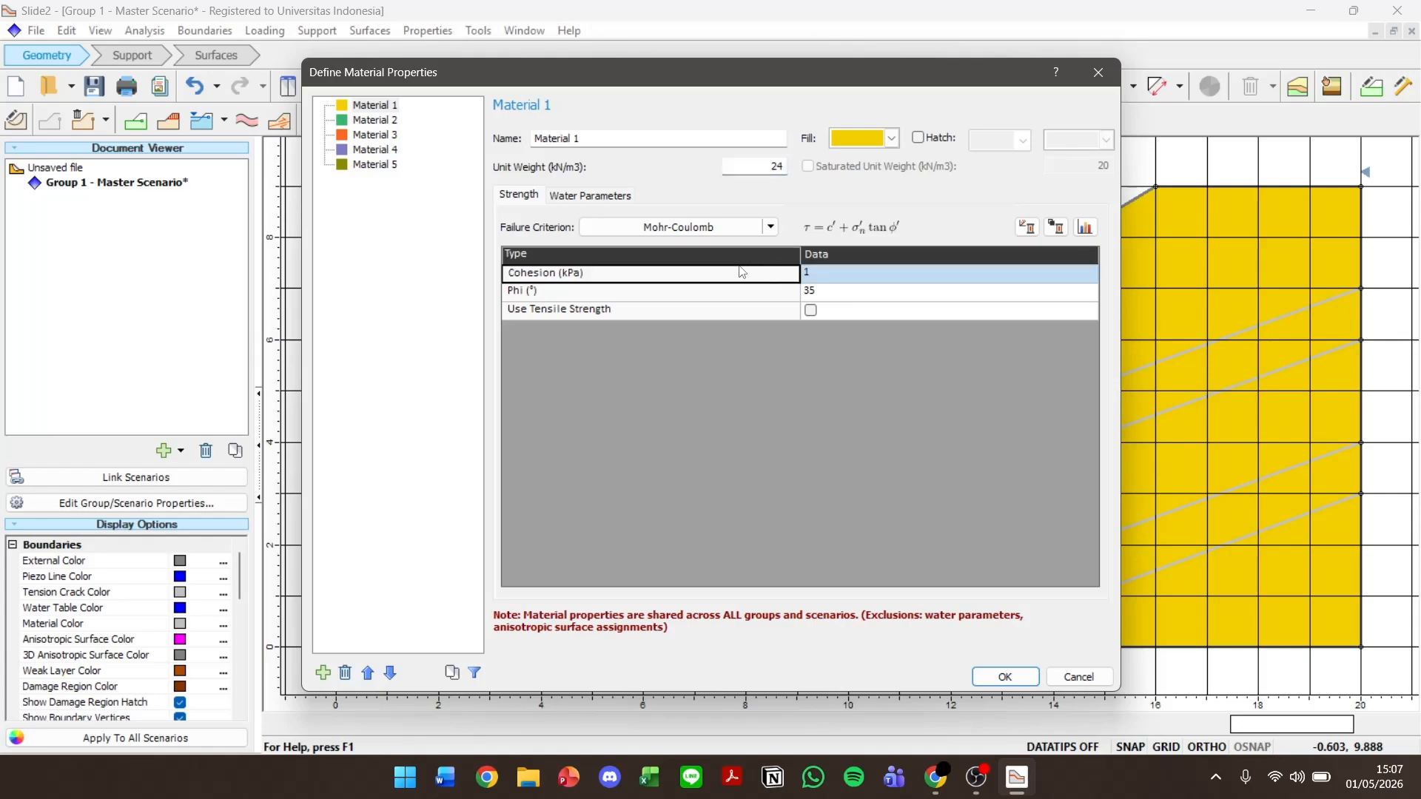
click(809, 273)
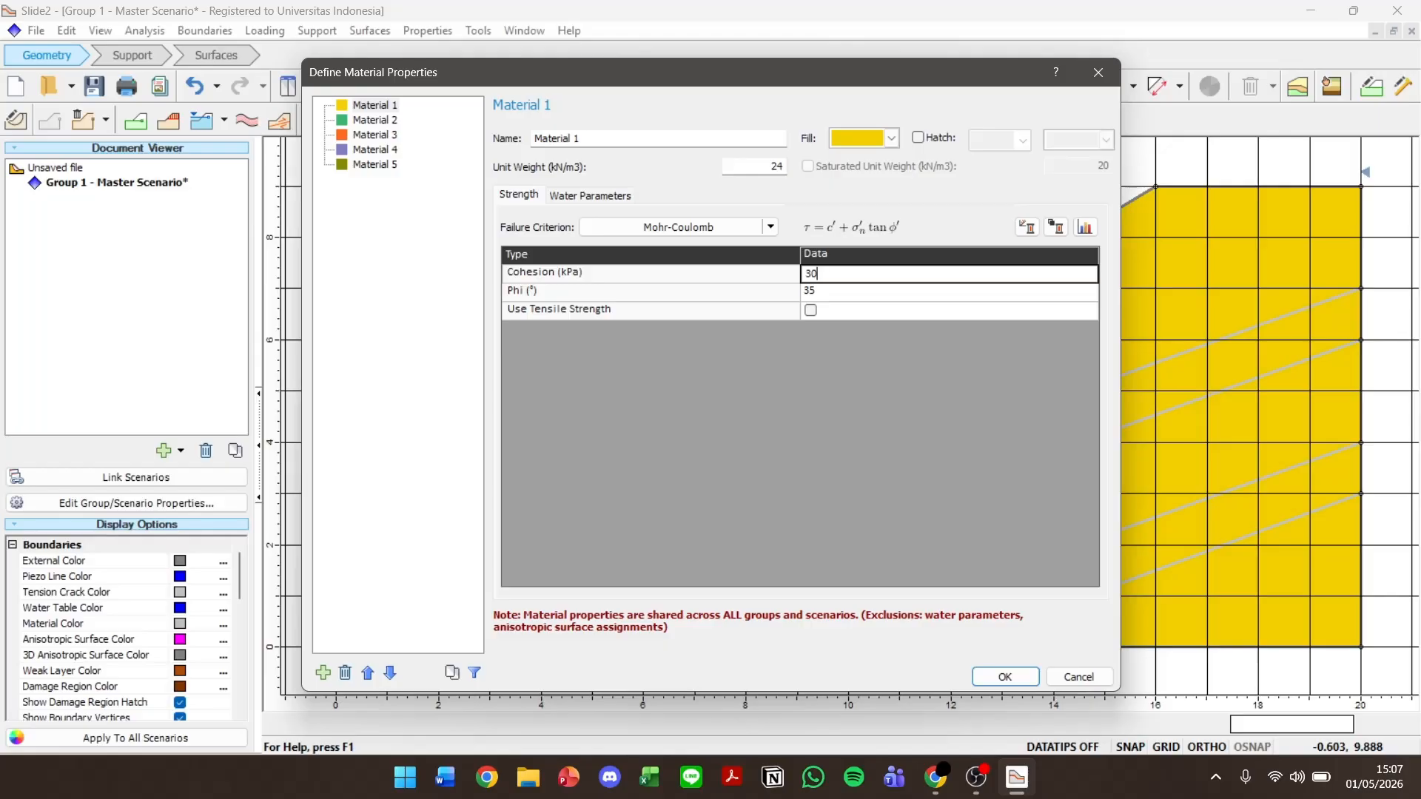
text(30)
click(935, 779)
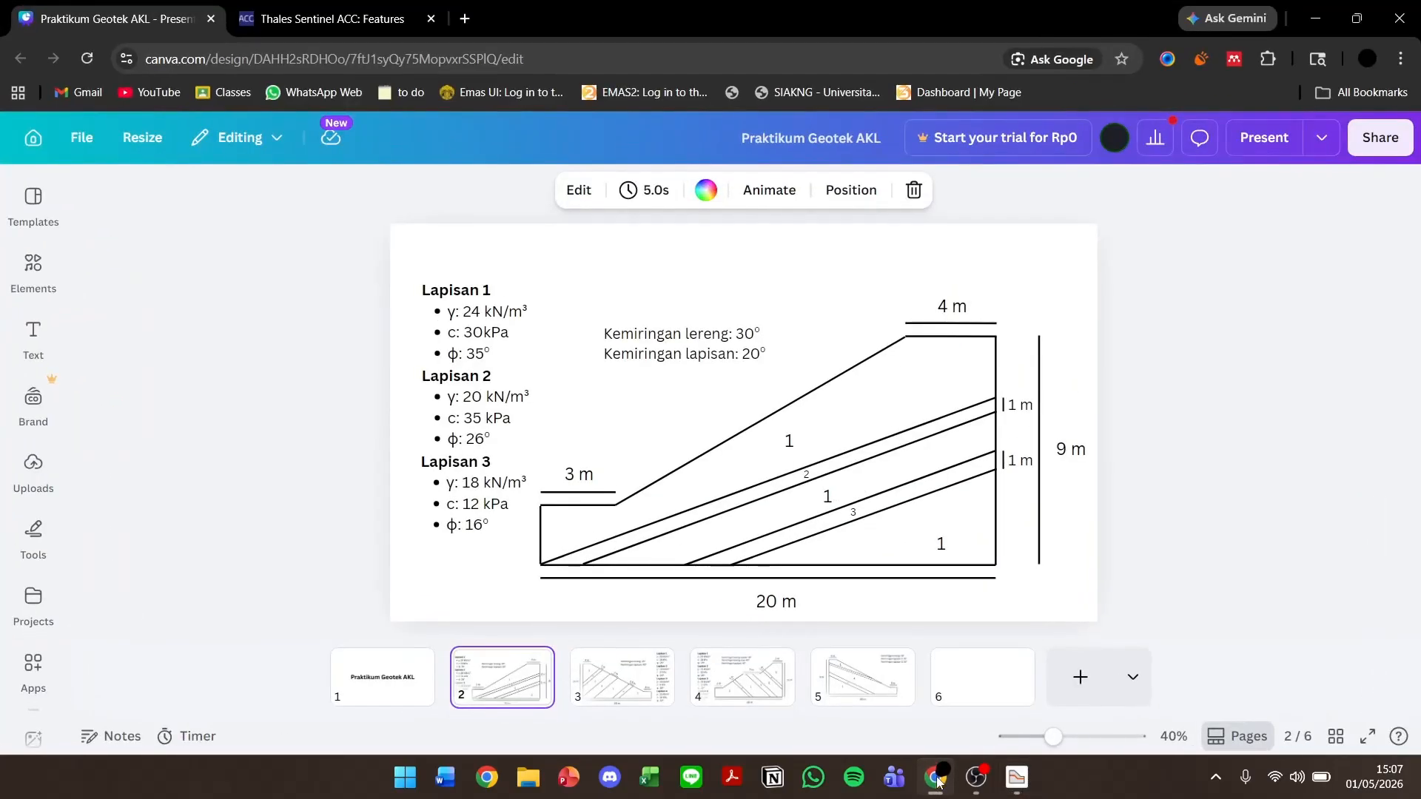
click(935, 779)
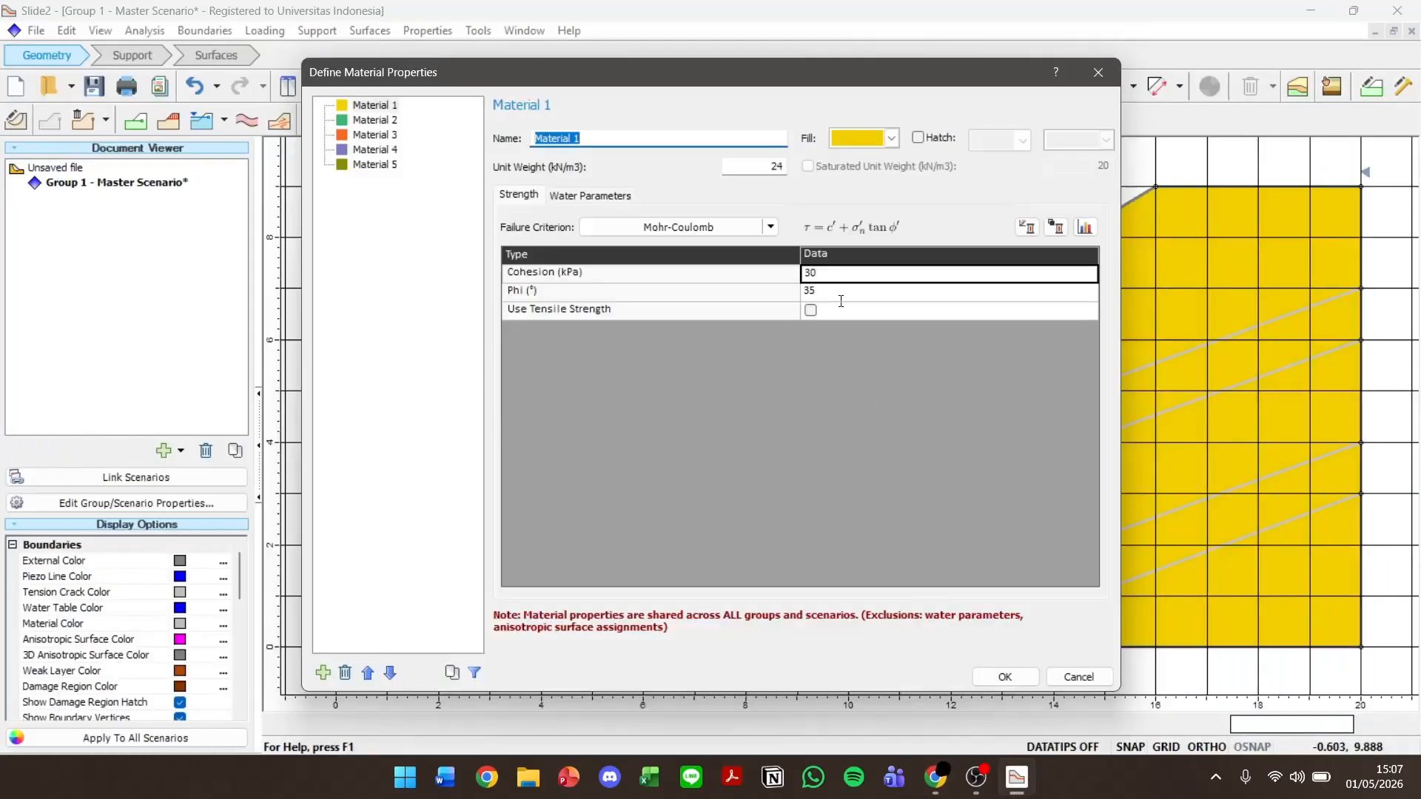
click(842, 294)
click(870, 424)
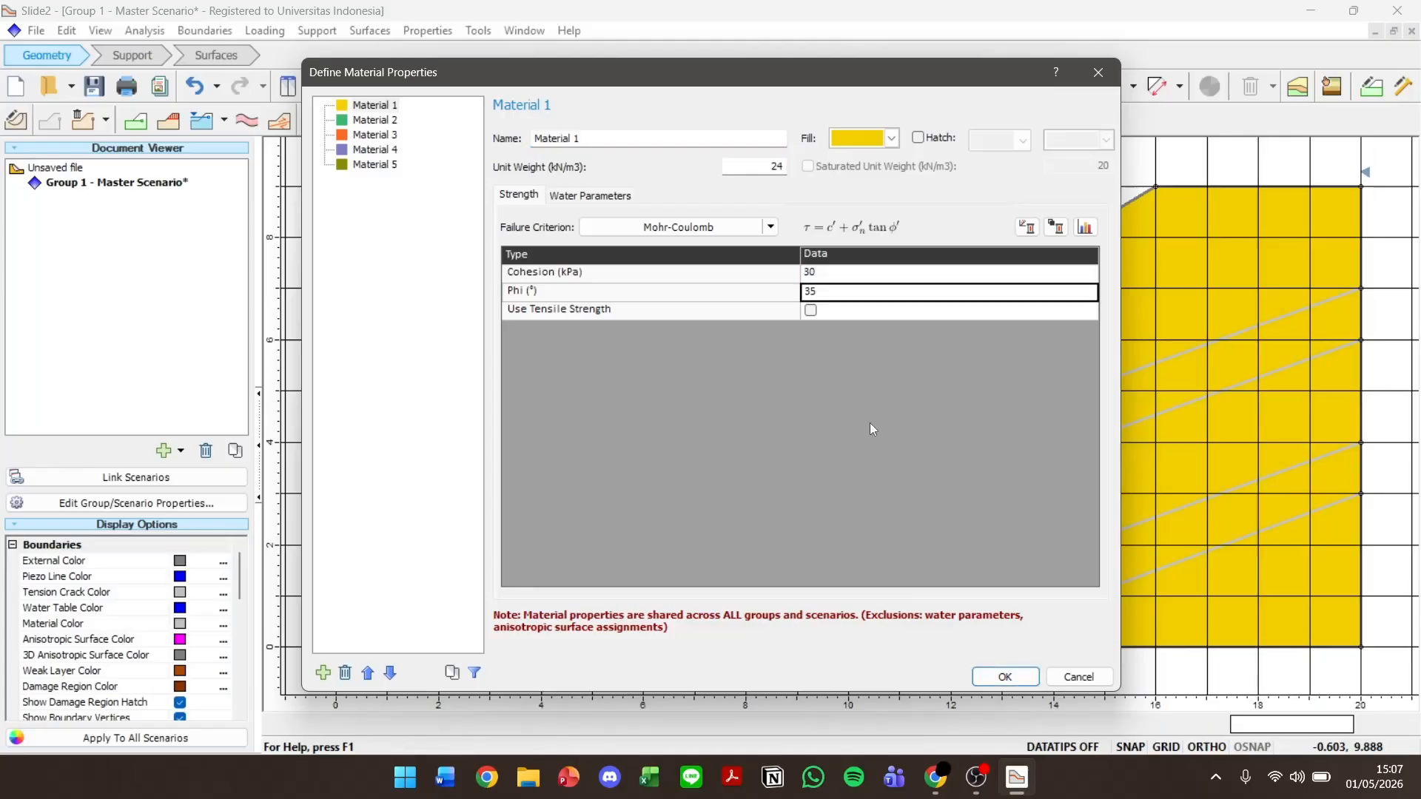
Check the Lapisan 2 values in the Canva sketch and set Material 2's cohesion to 35 kPa.
click(374, 135)
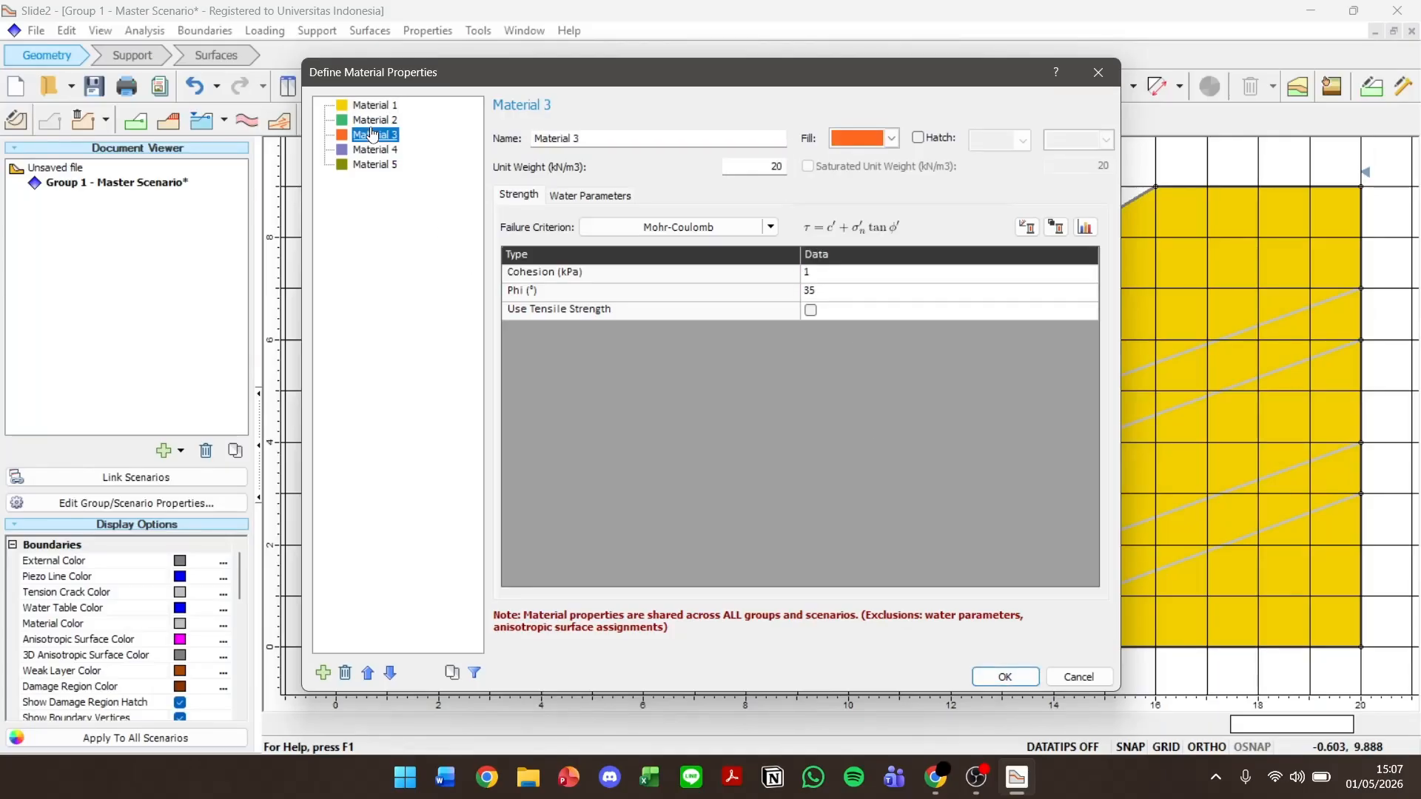
click(374, 122)
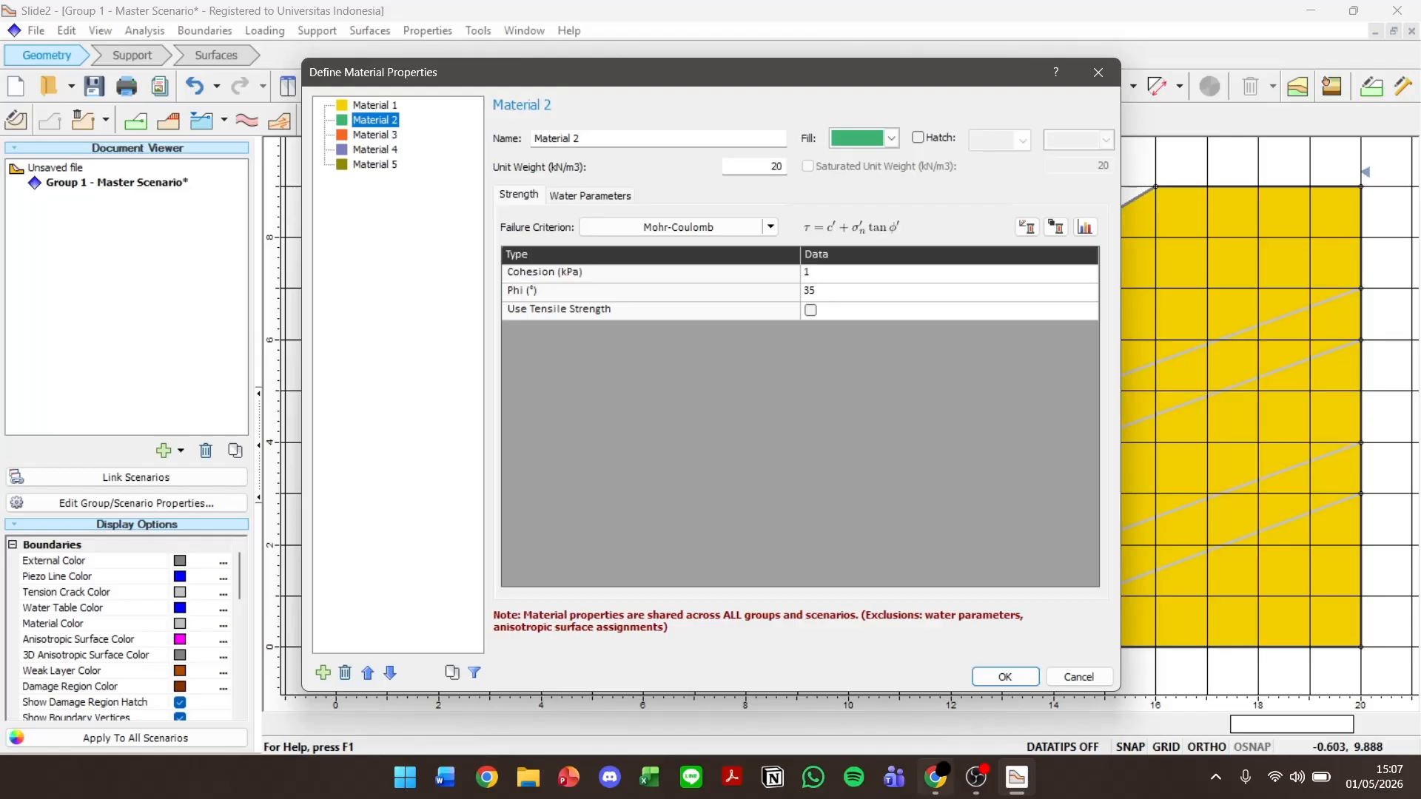
click(935, 777)
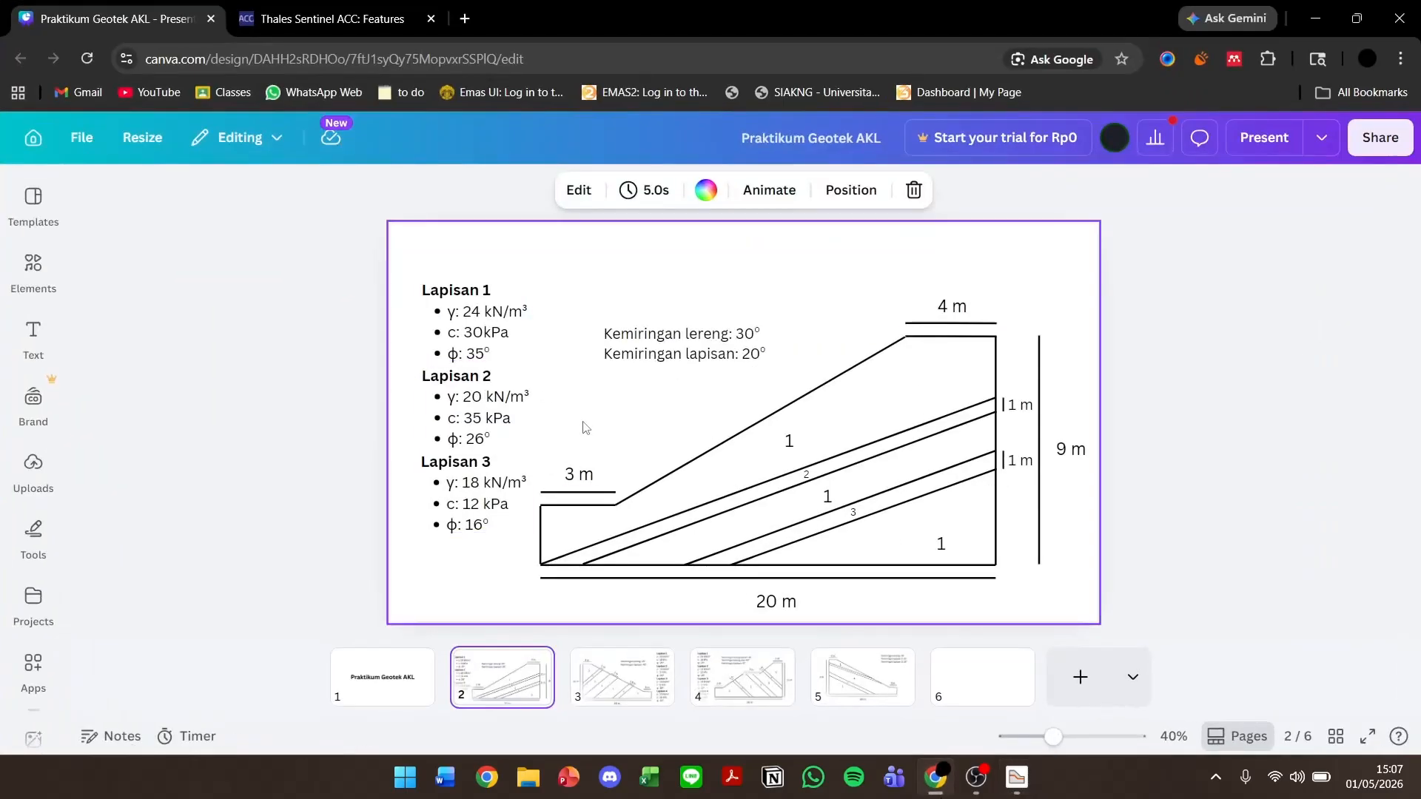
click(941, 795)
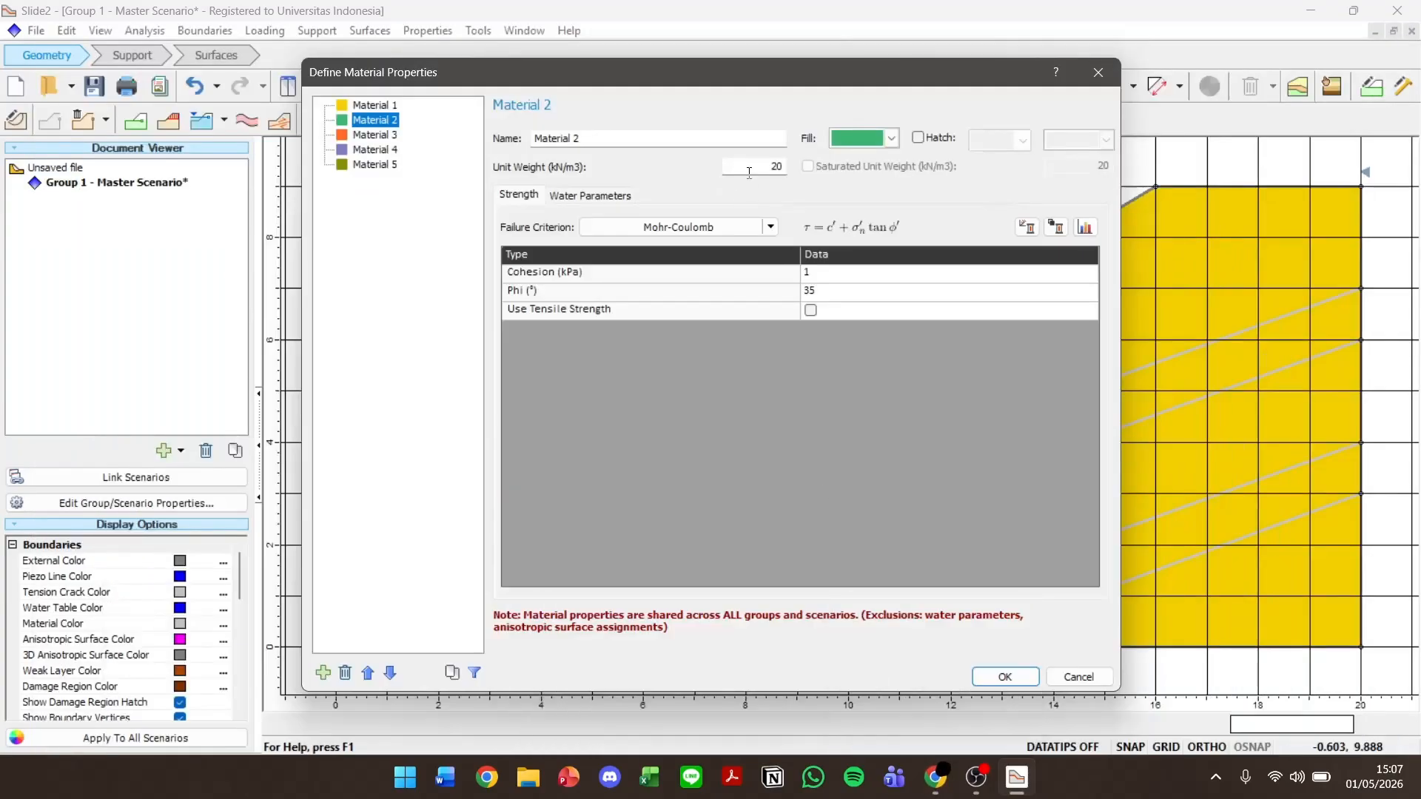
click(940, 783)
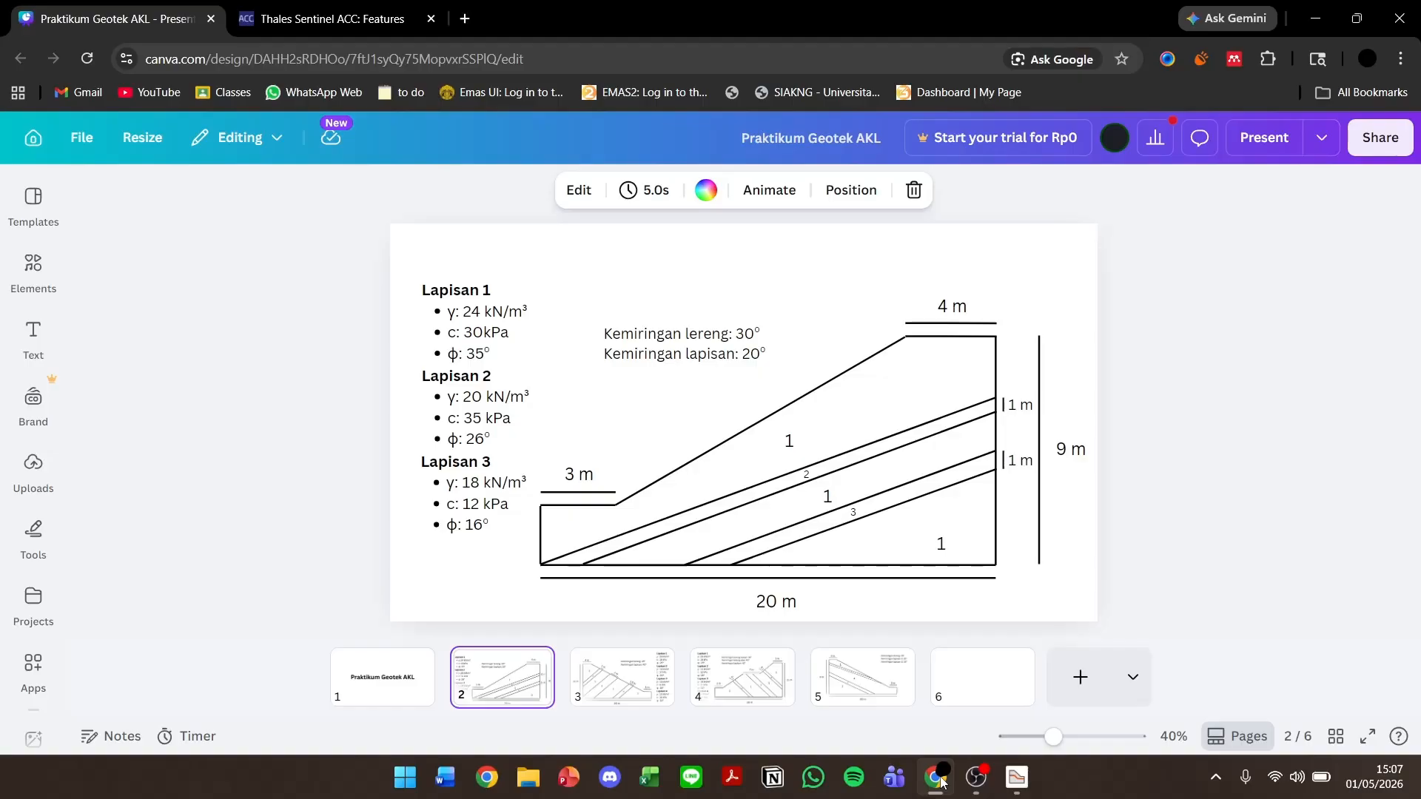
click(940, 783)
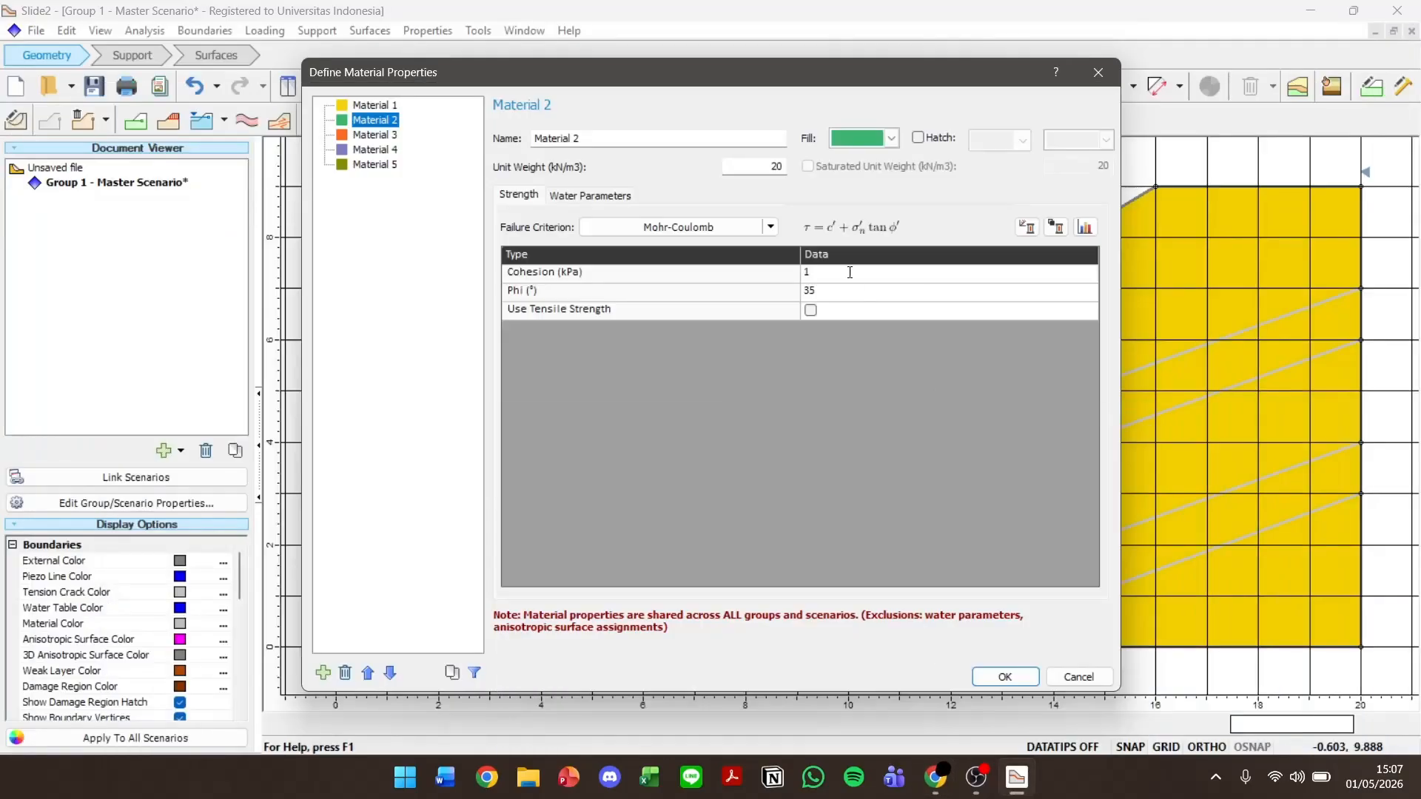
click(845, 271)
click(779, 274)
click(817, 273)
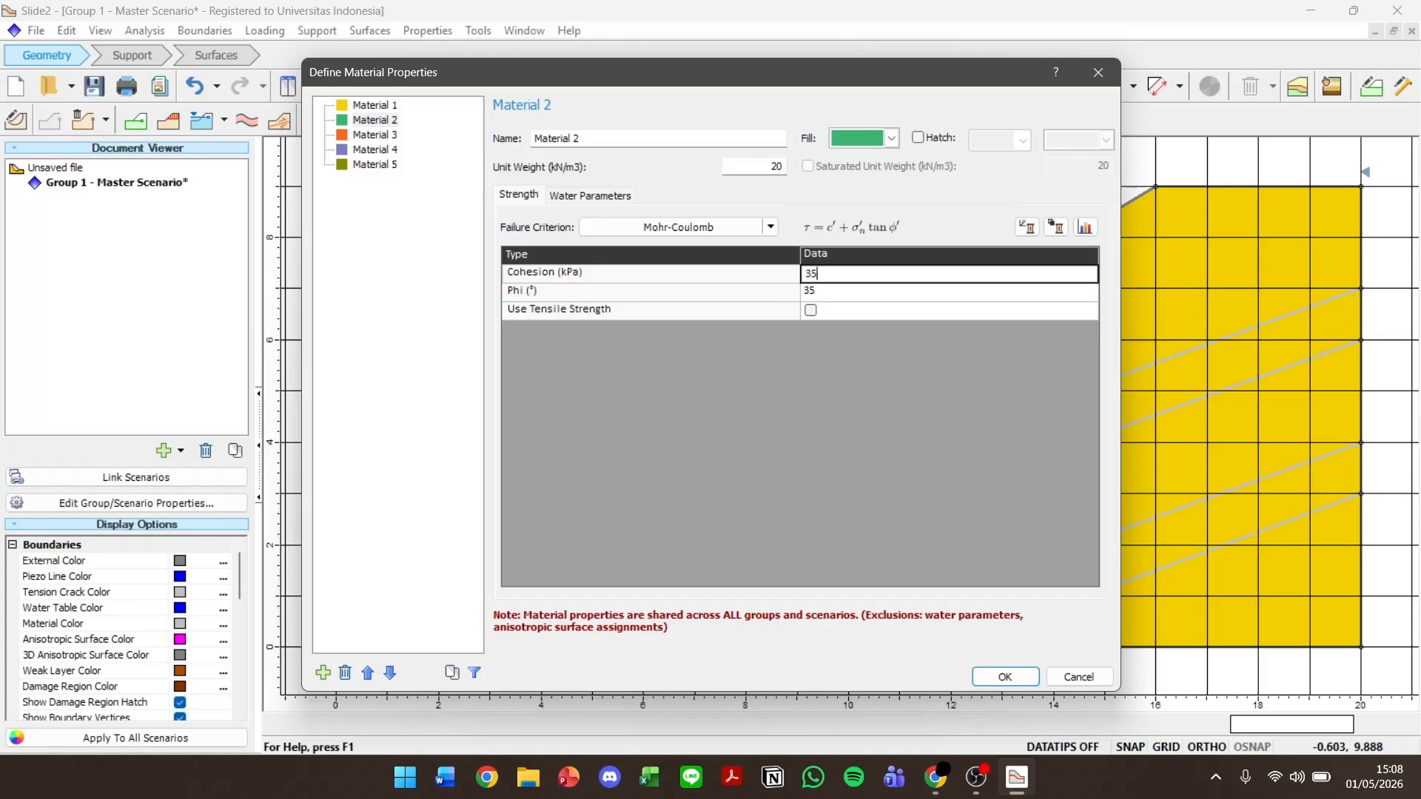
Look up the Lapisan 2 friction angle in the Canva sketch and set Material 2's phi to 26°.
click(936, 777)
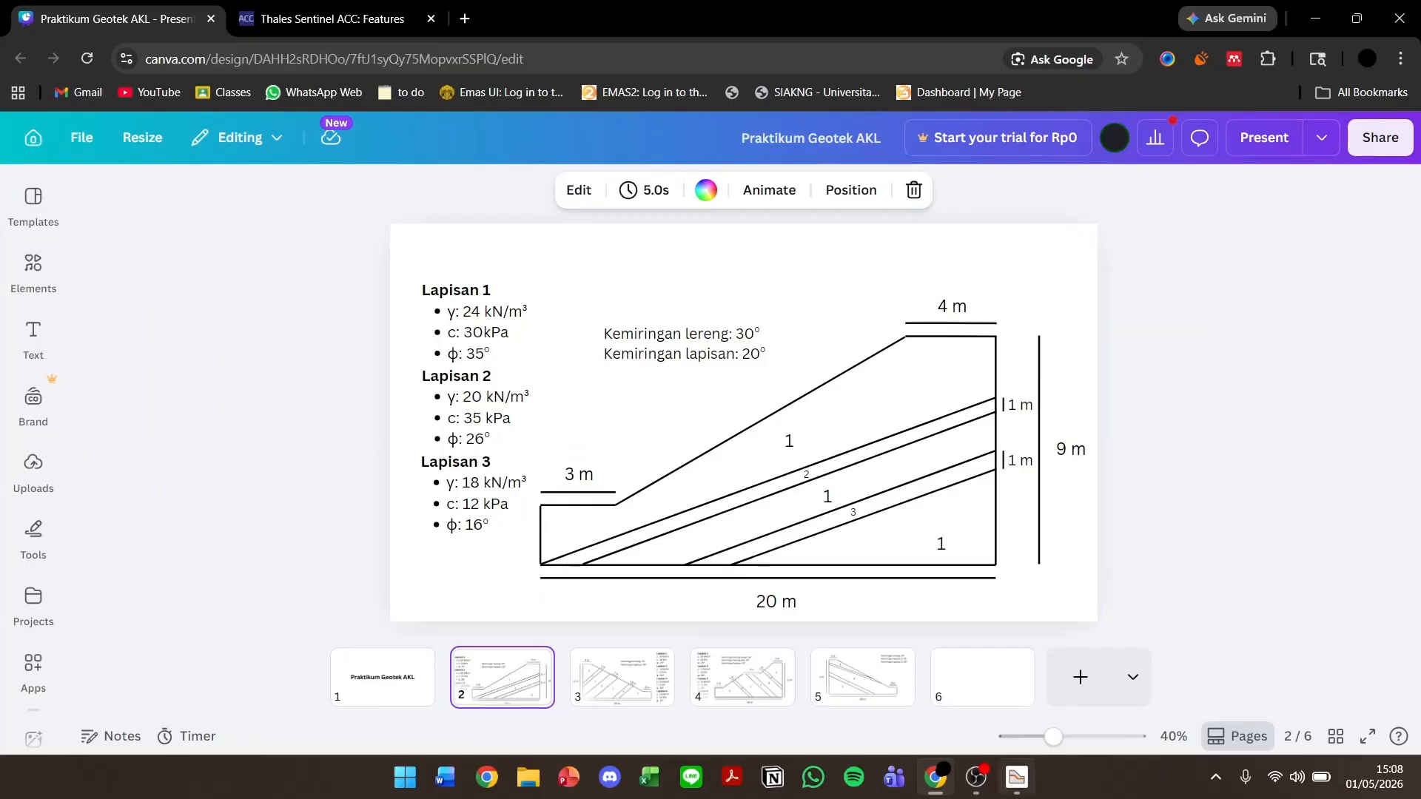
click(934, 784)
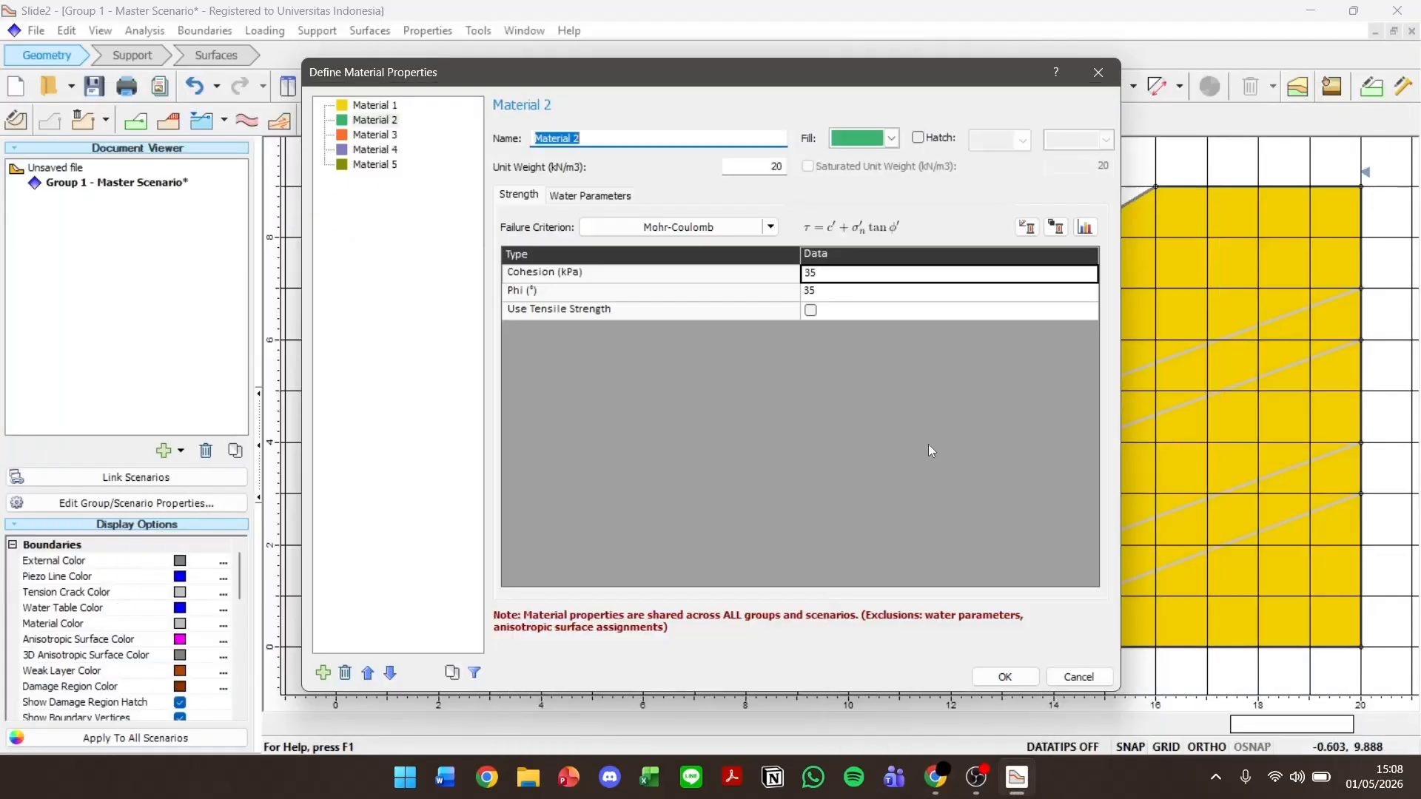
click(831, 289)
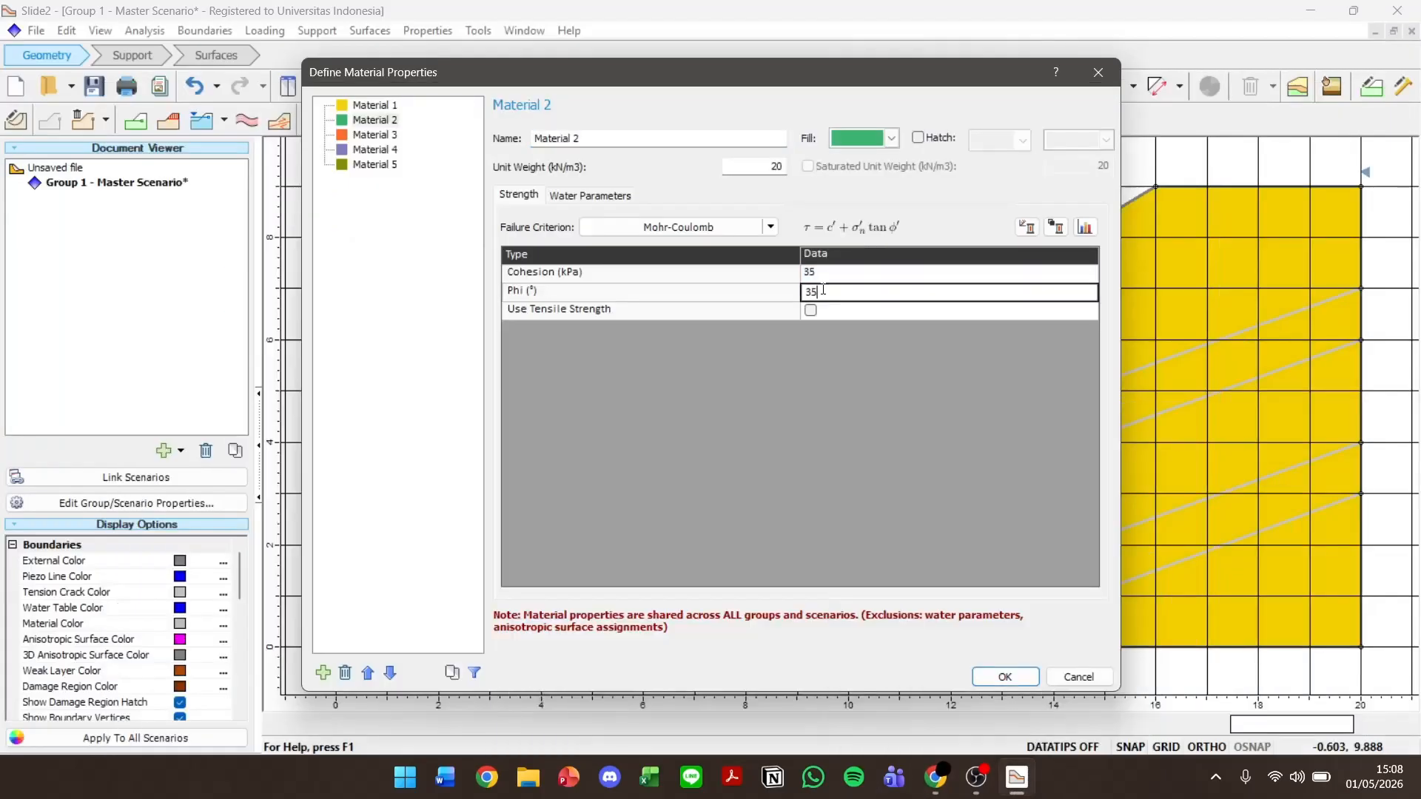
drag(823, 291, 798, 295)
text(26)
Look up Lapisan 3 in the Canva sketch and set Material 3's unit weight to 18 kN/m3.
click(387, 134)
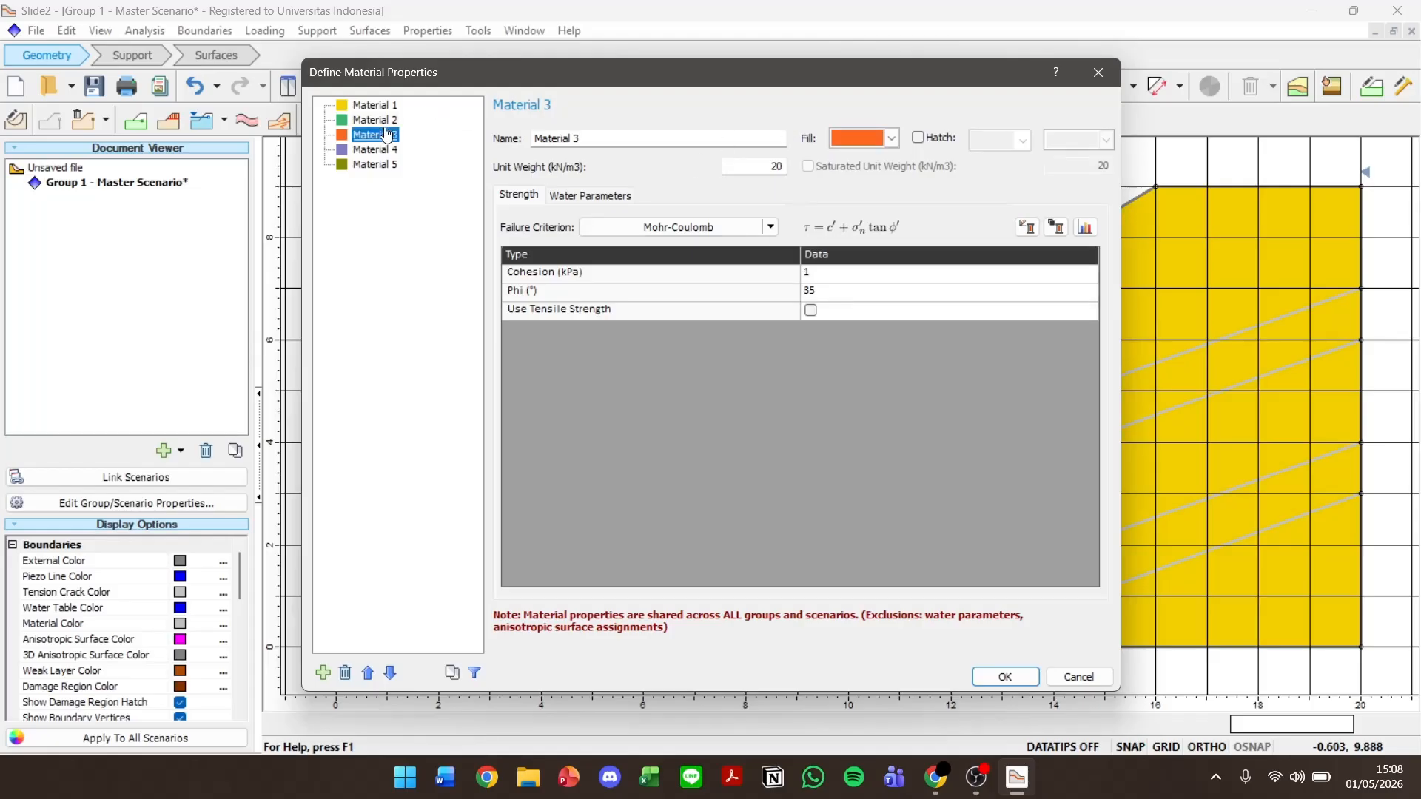
click(937, 774)
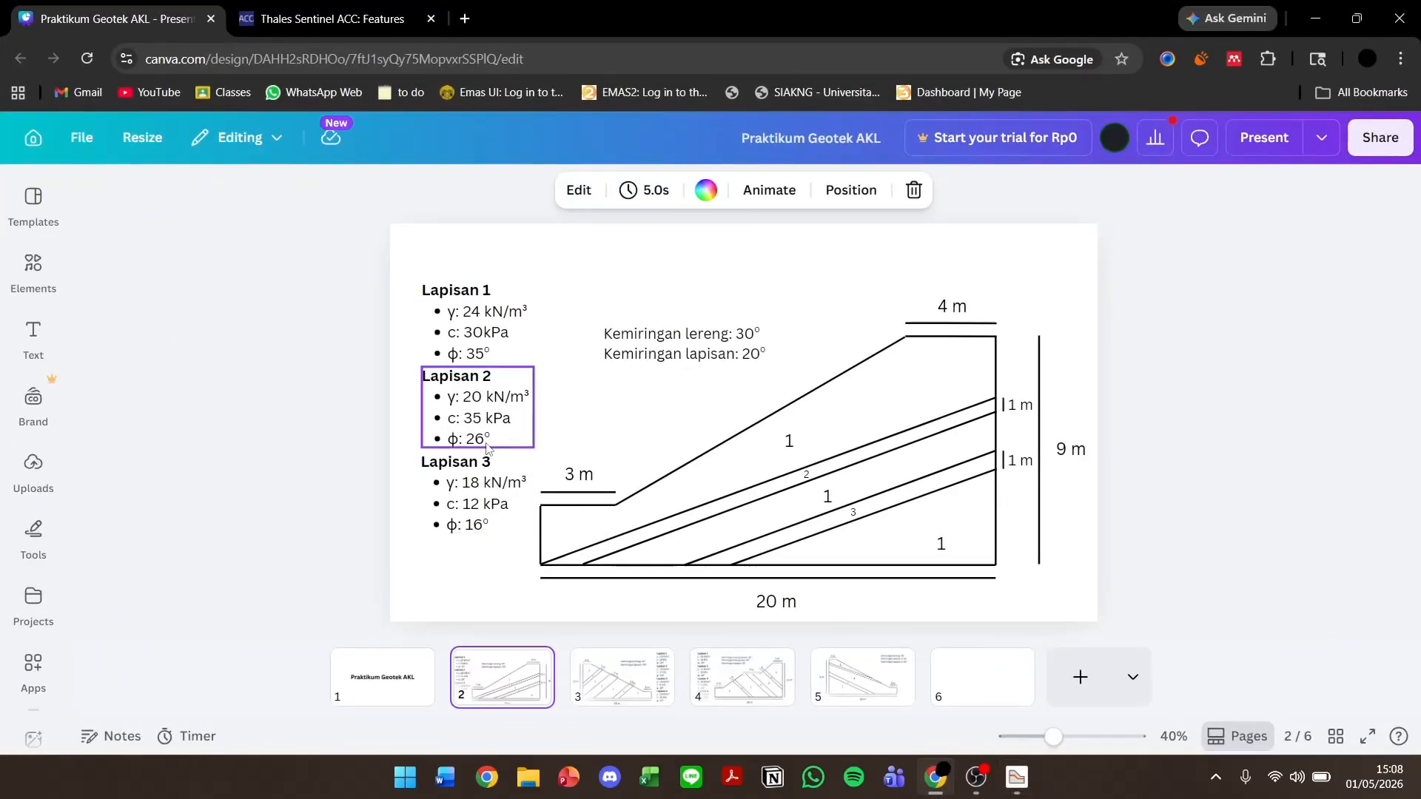
click(935, 783)
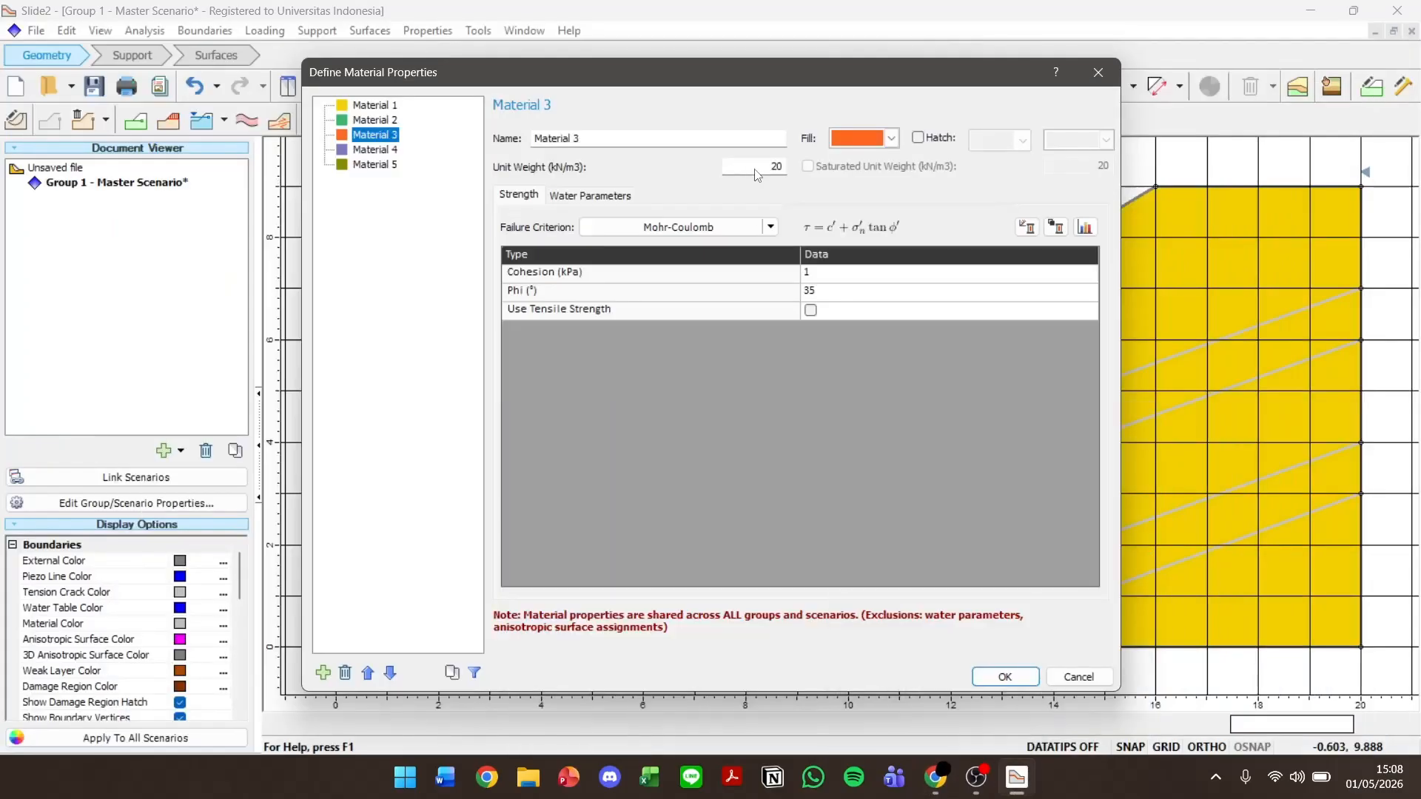
click(756, 168)
double_click(767, 167)
text(18)
Recheck Lapisan 3 in the Canva sketch, and set Material 3's cohesion to 12 kPa and phi to 16°.
click(936, 777)
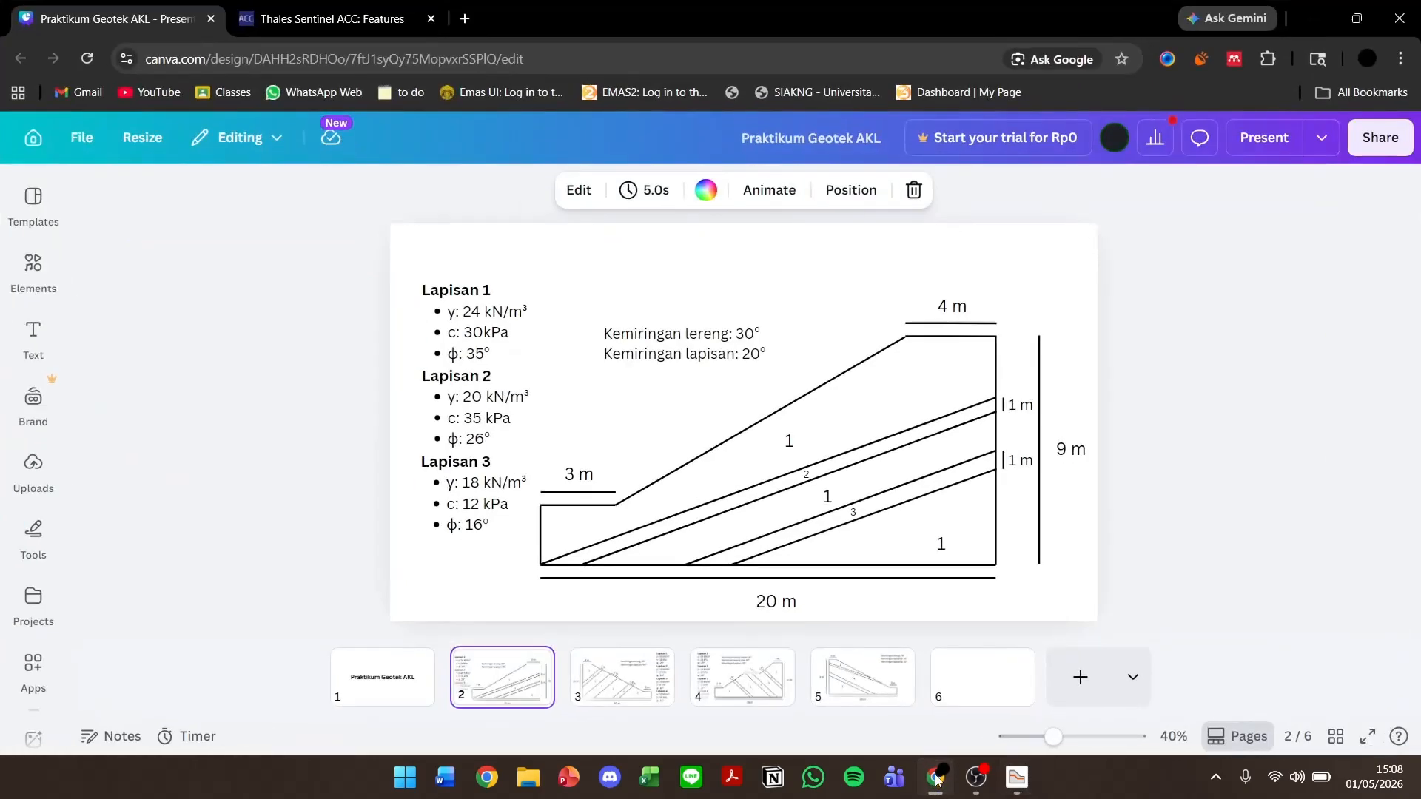
click(935, 777)
click(787, 279)
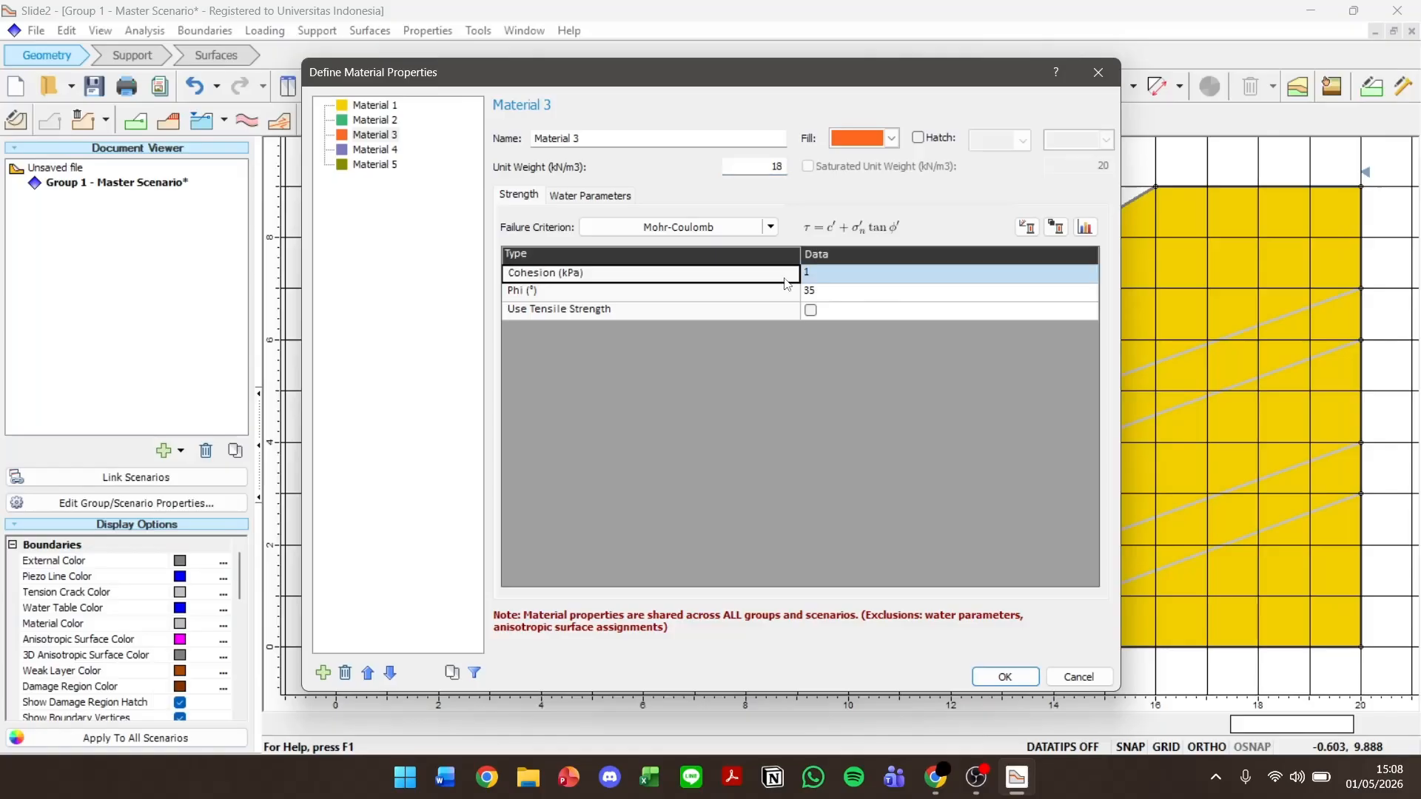
click(821, 280)
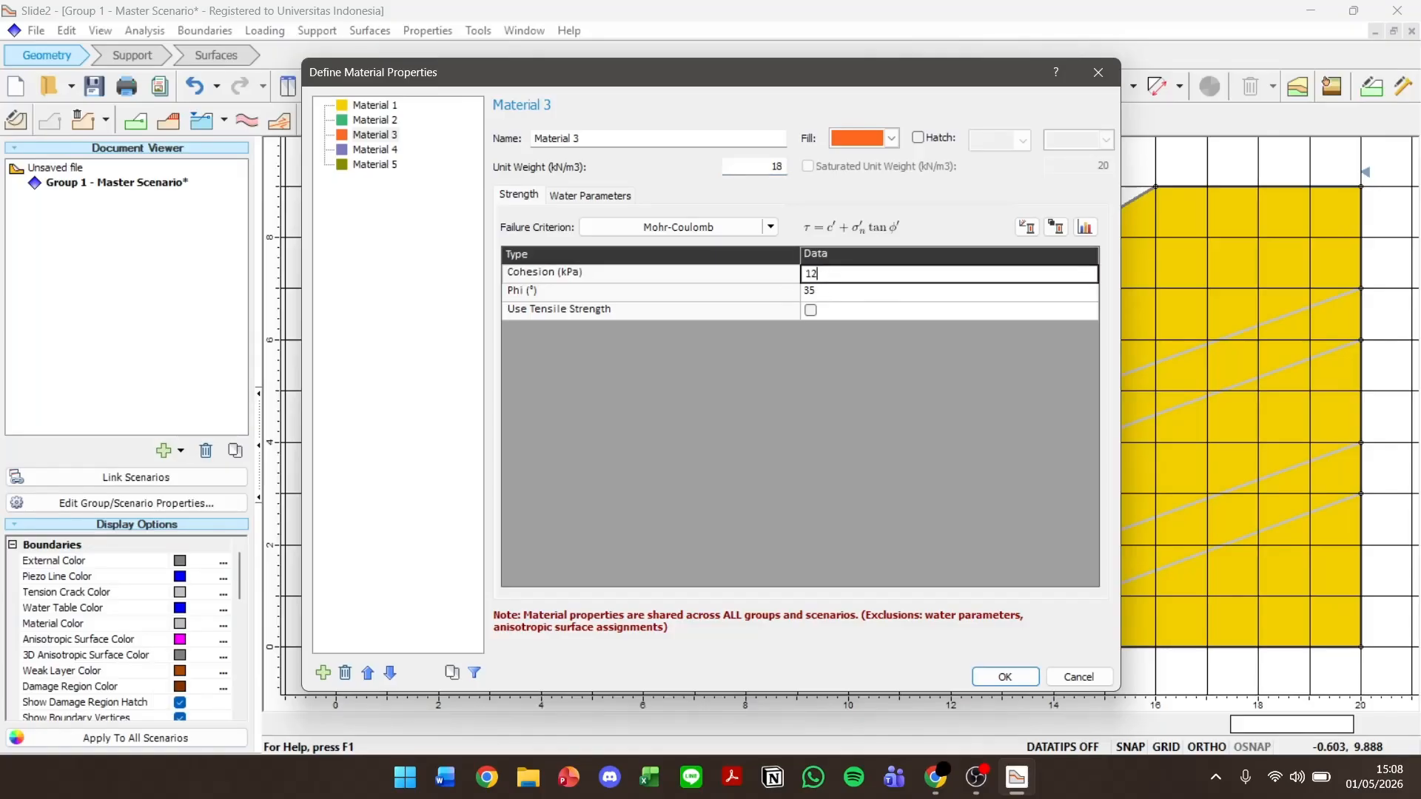
click(819, 295)
click(819, 295)
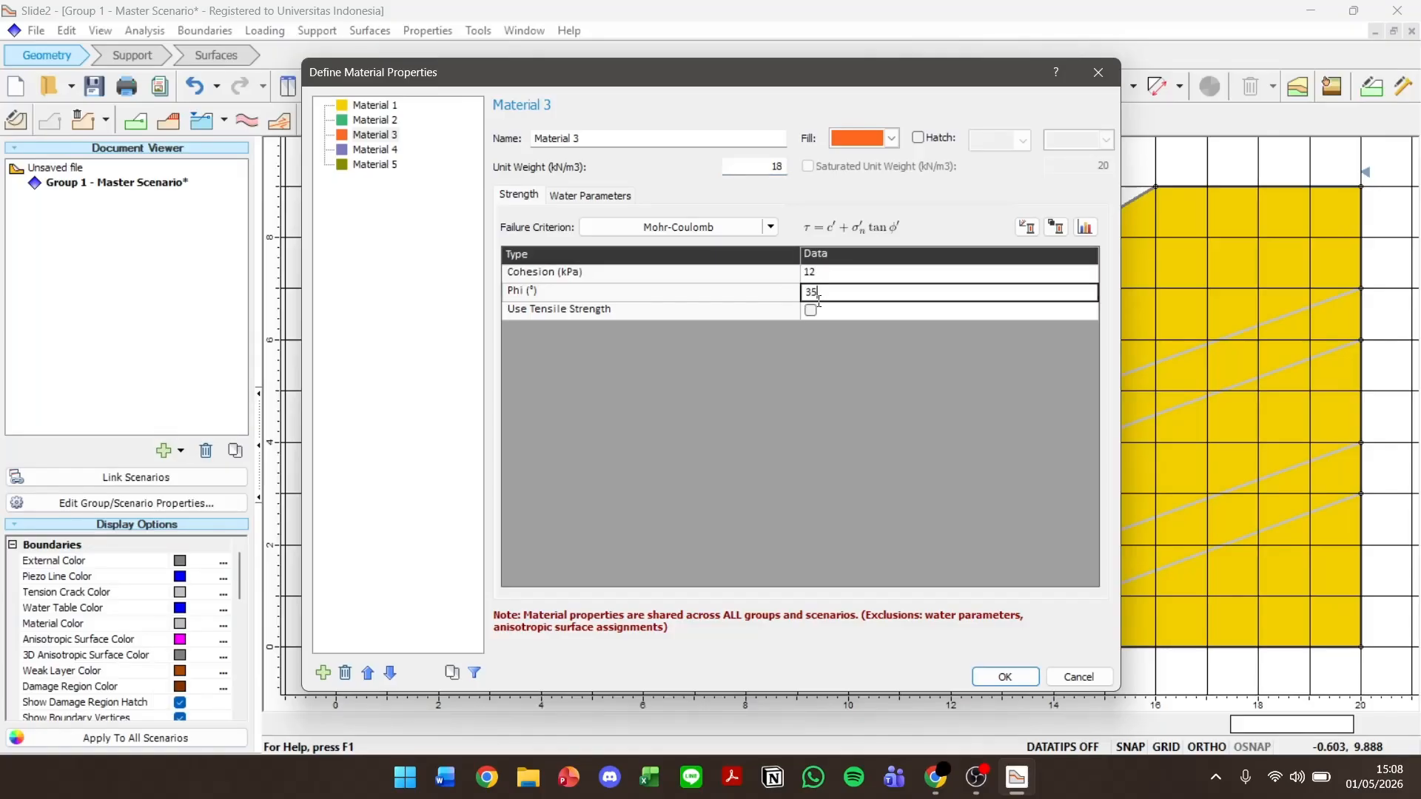
key(BackSpace)
Review the properties entered for the materials and accept the material definitions.
click(374, 111)
click(375, 119)
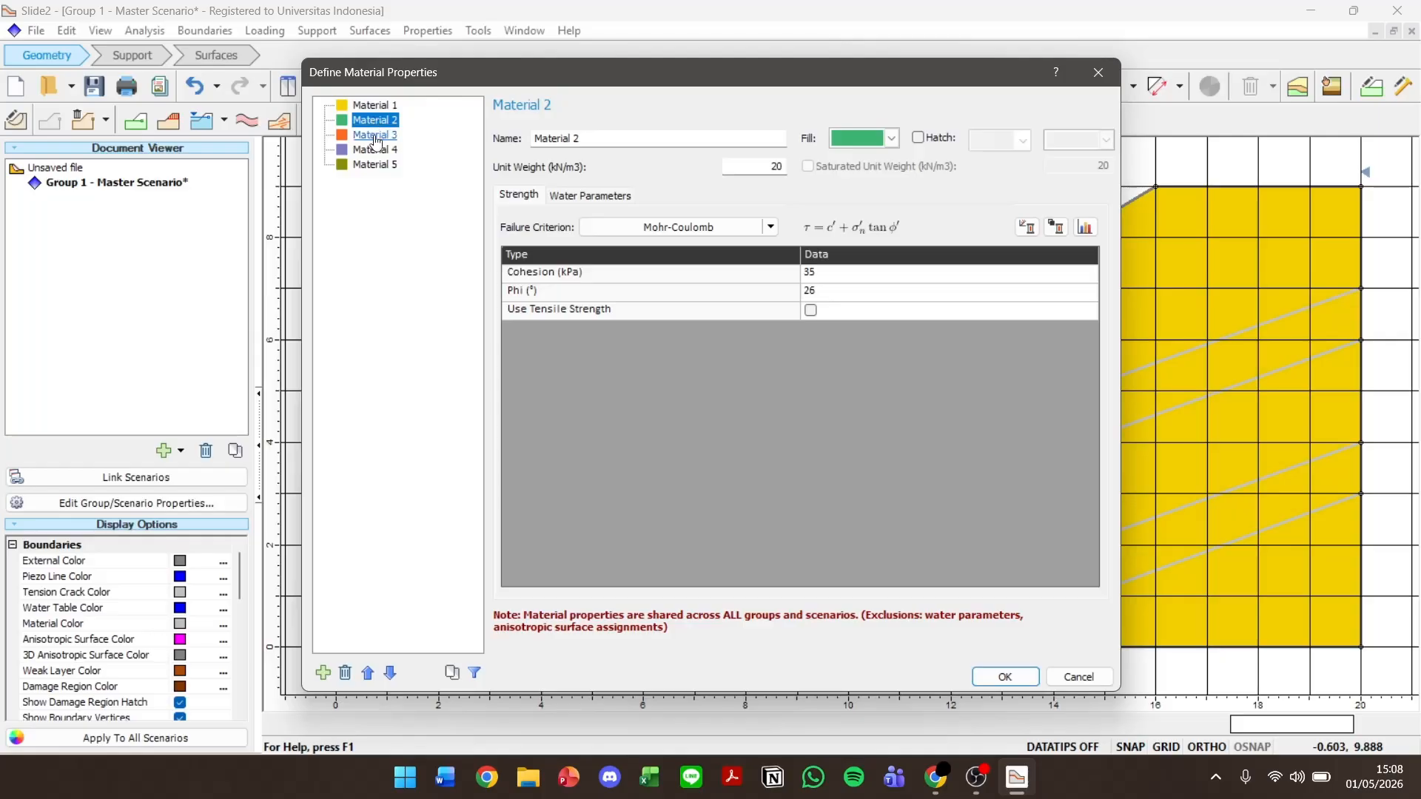
click(376, 136)
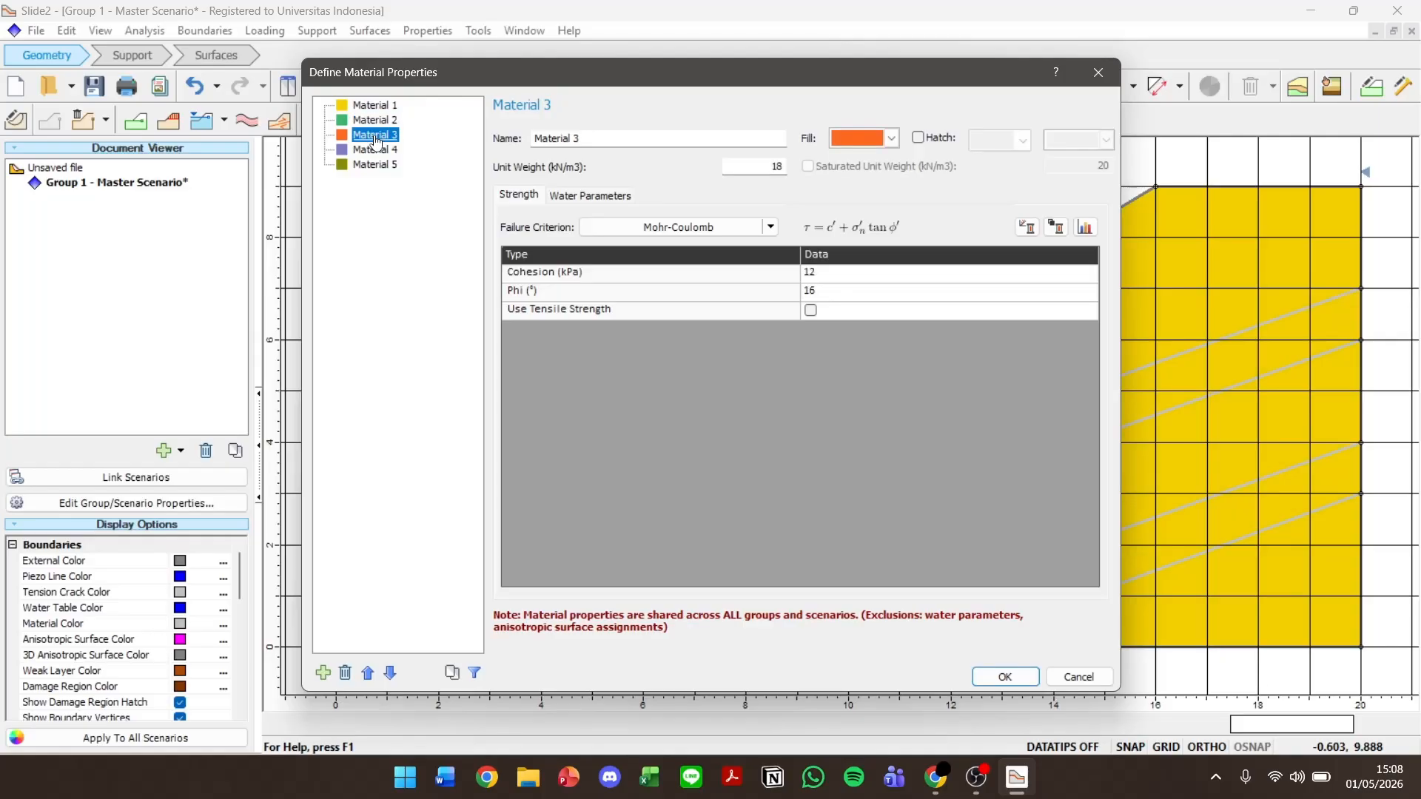
click(1000, 677)
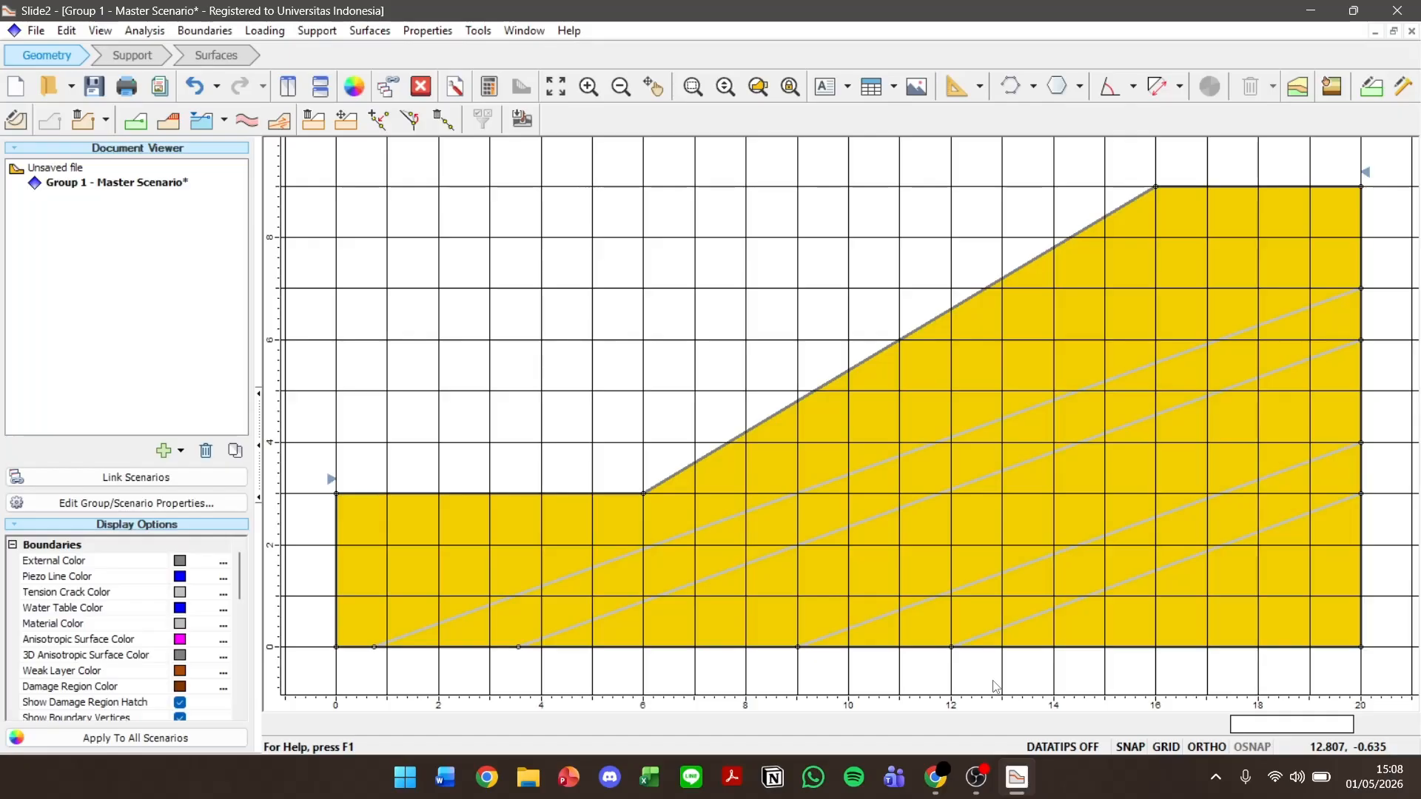
Assign Material 1 to the uppermost layer, between the slope face and the first material boundary.
right_click(919, 405)
mouse_move(975, 566)
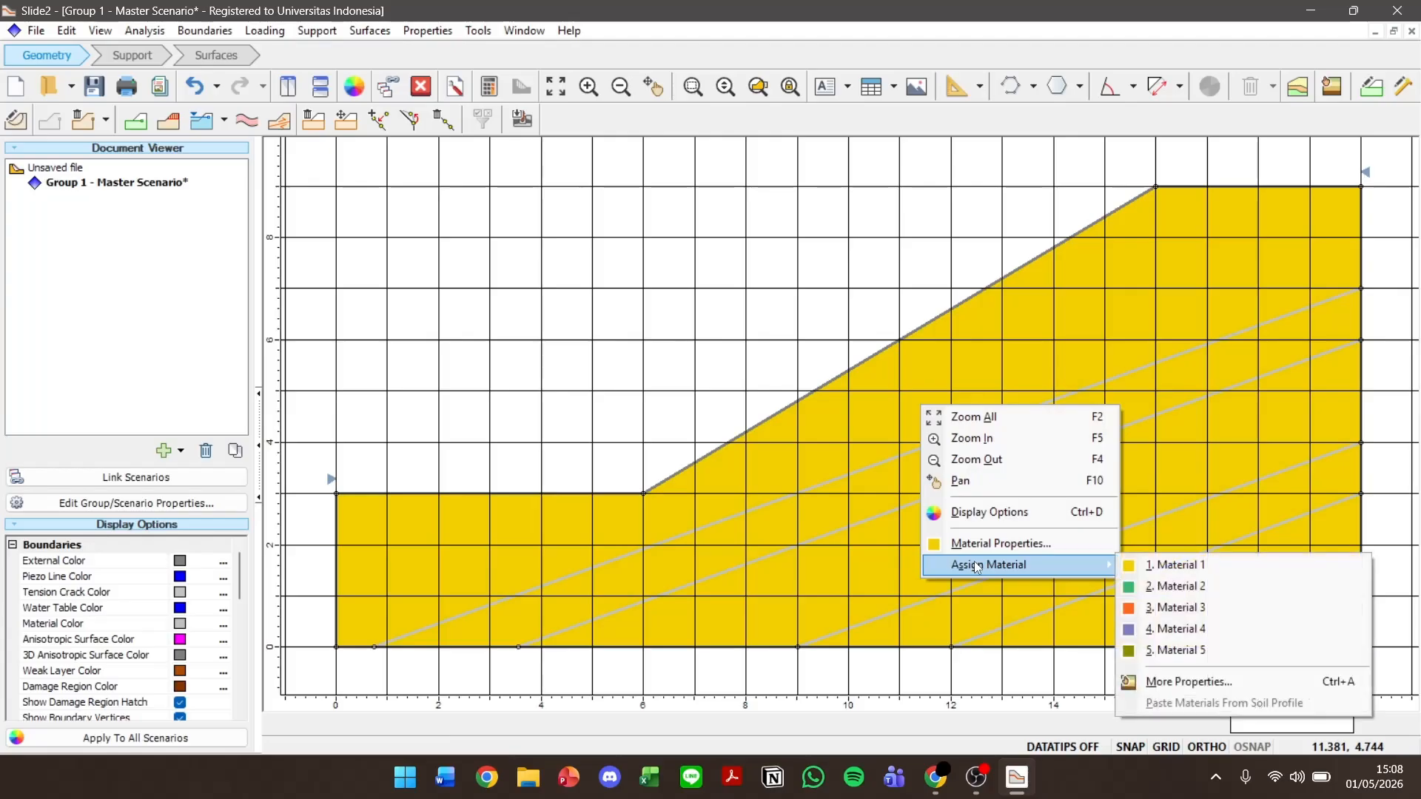
click(1144, 565)
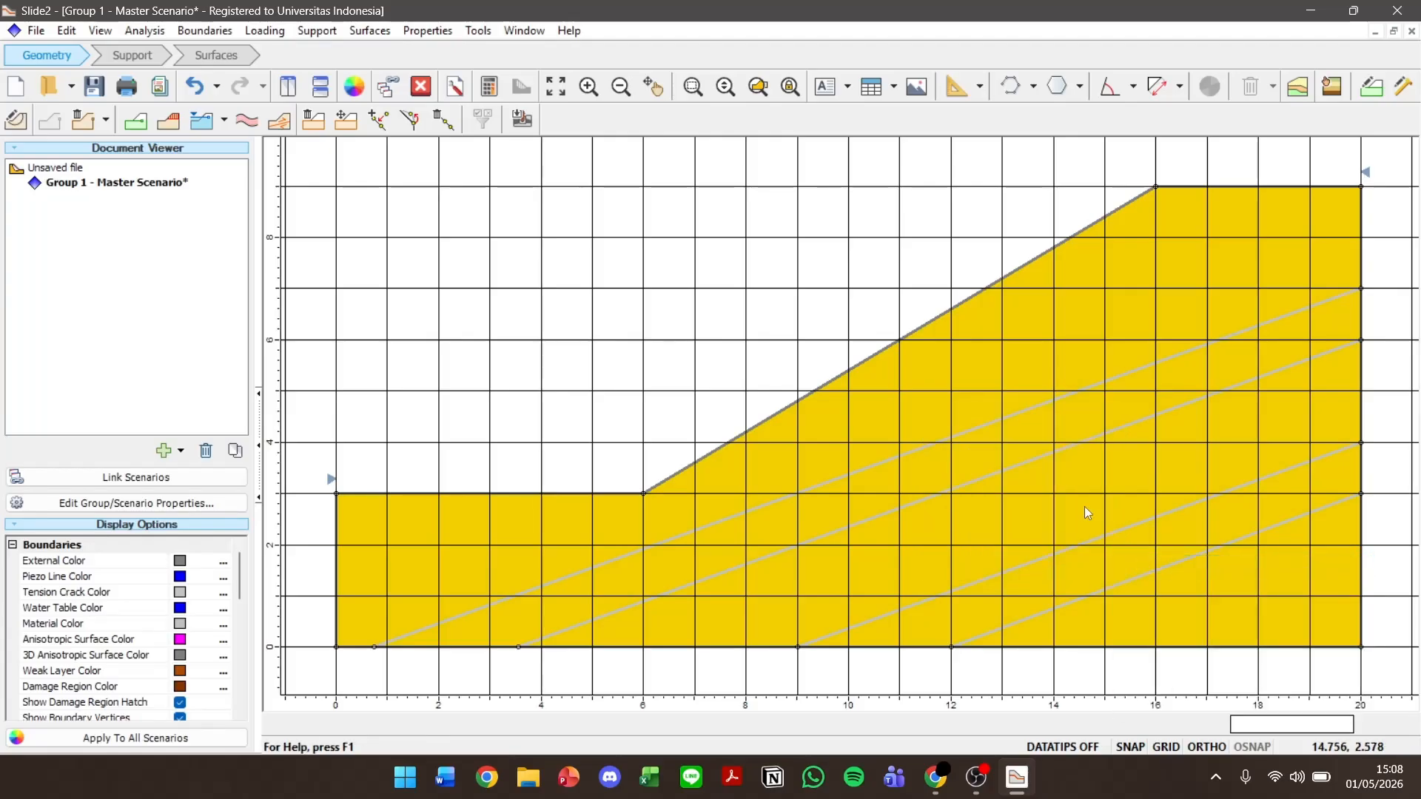
Assign Material 2 to the upper thin inclined band and Material 3 to the lower thin inclined band.
right_click(985, 444)
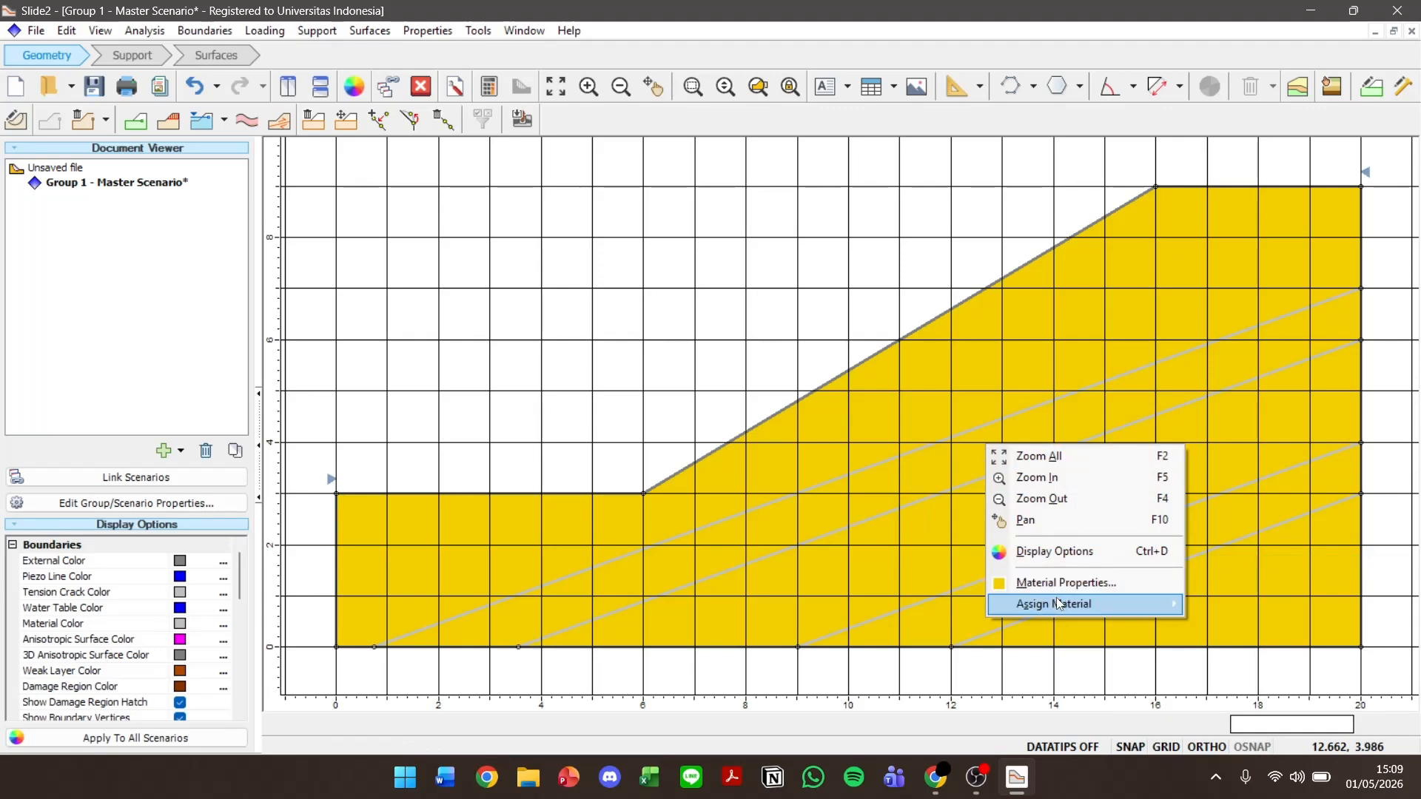
mouse_move(1069, 603)
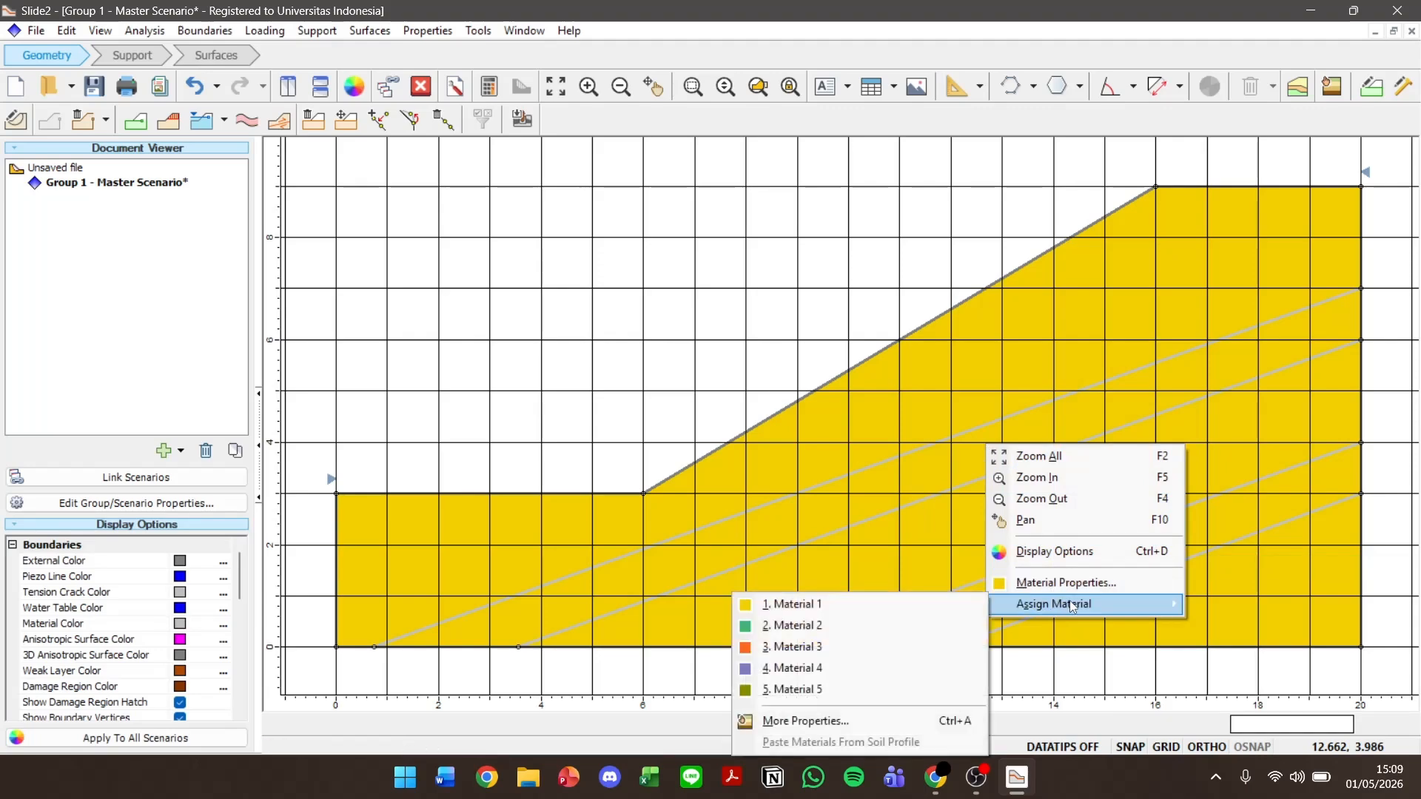
click(952, 626)
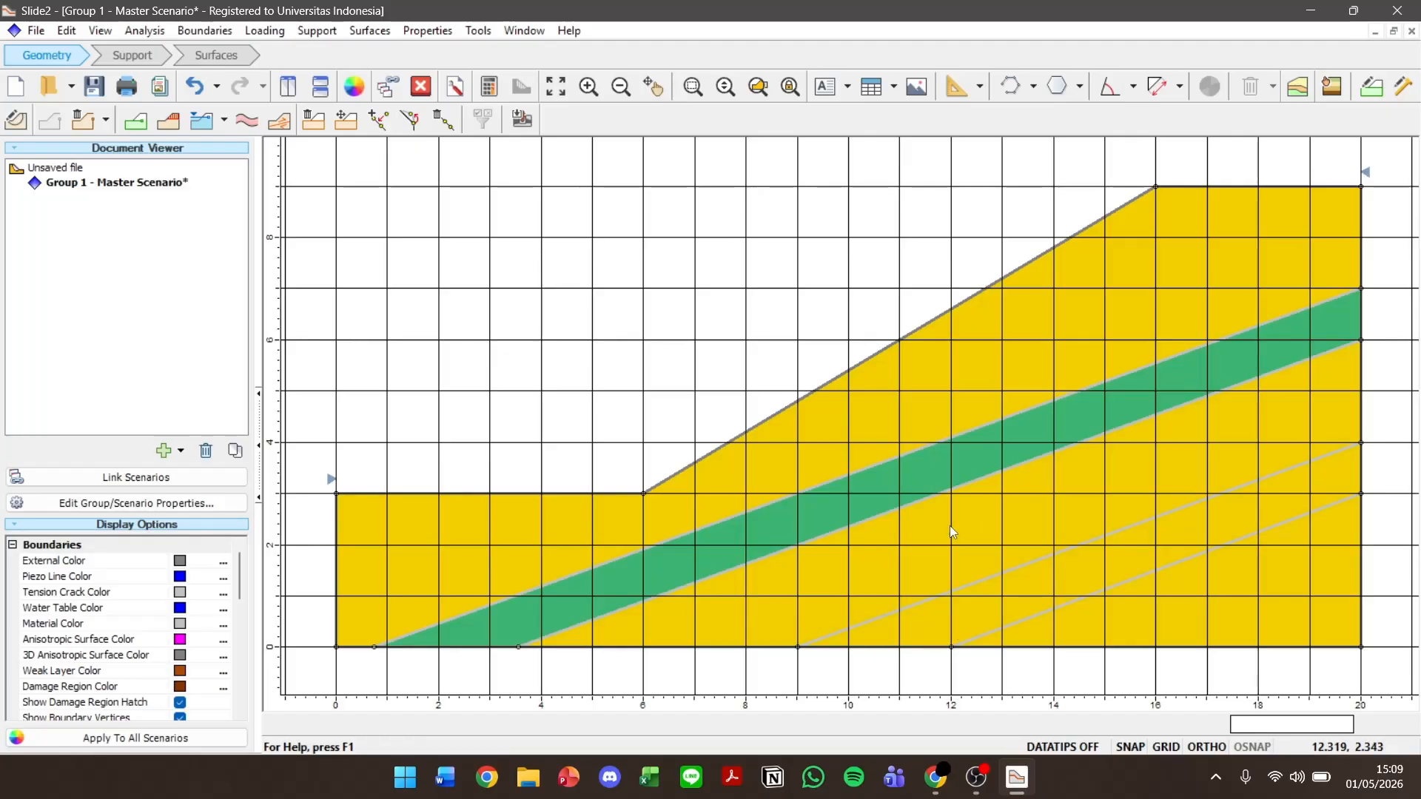
right_click(1048, 574)
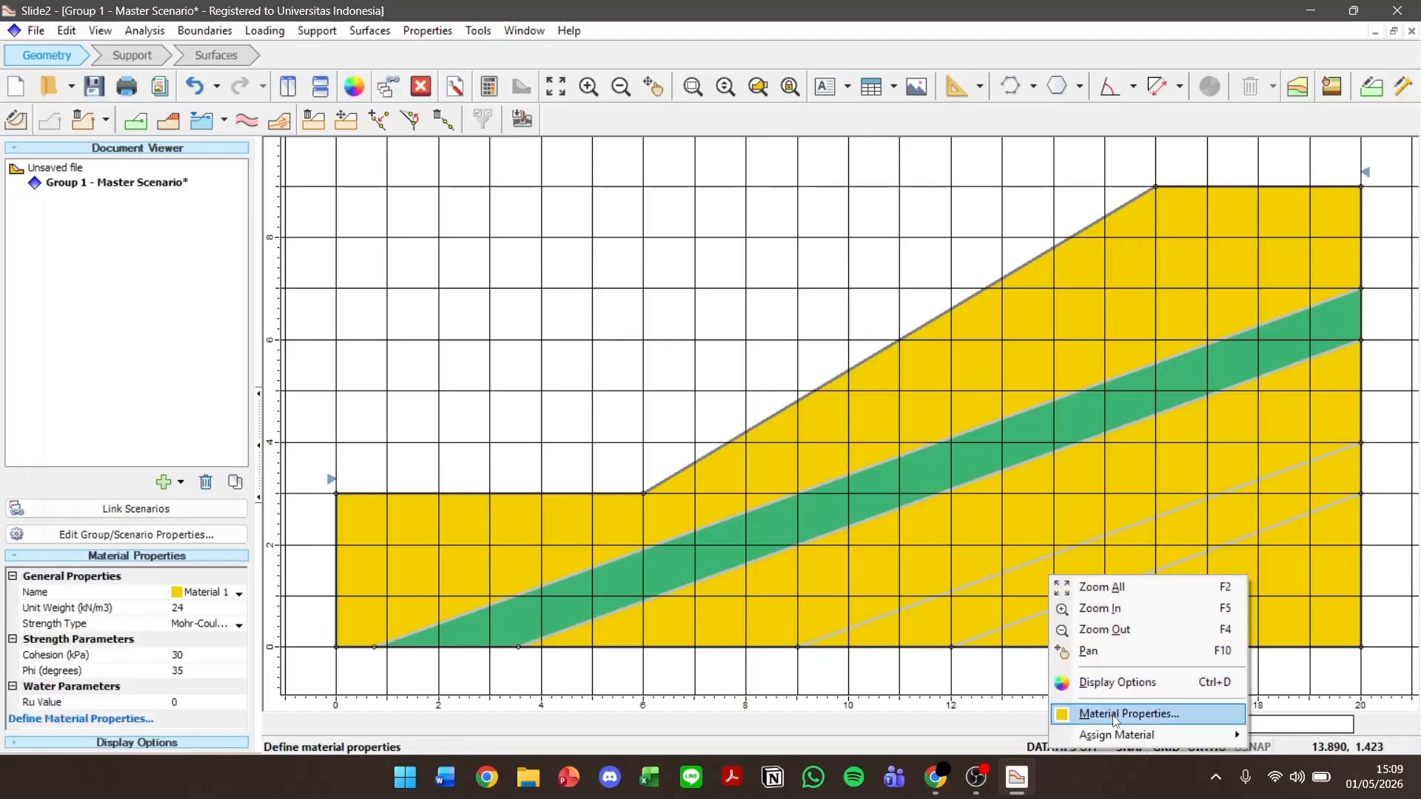
mouse_move(1116, 737)
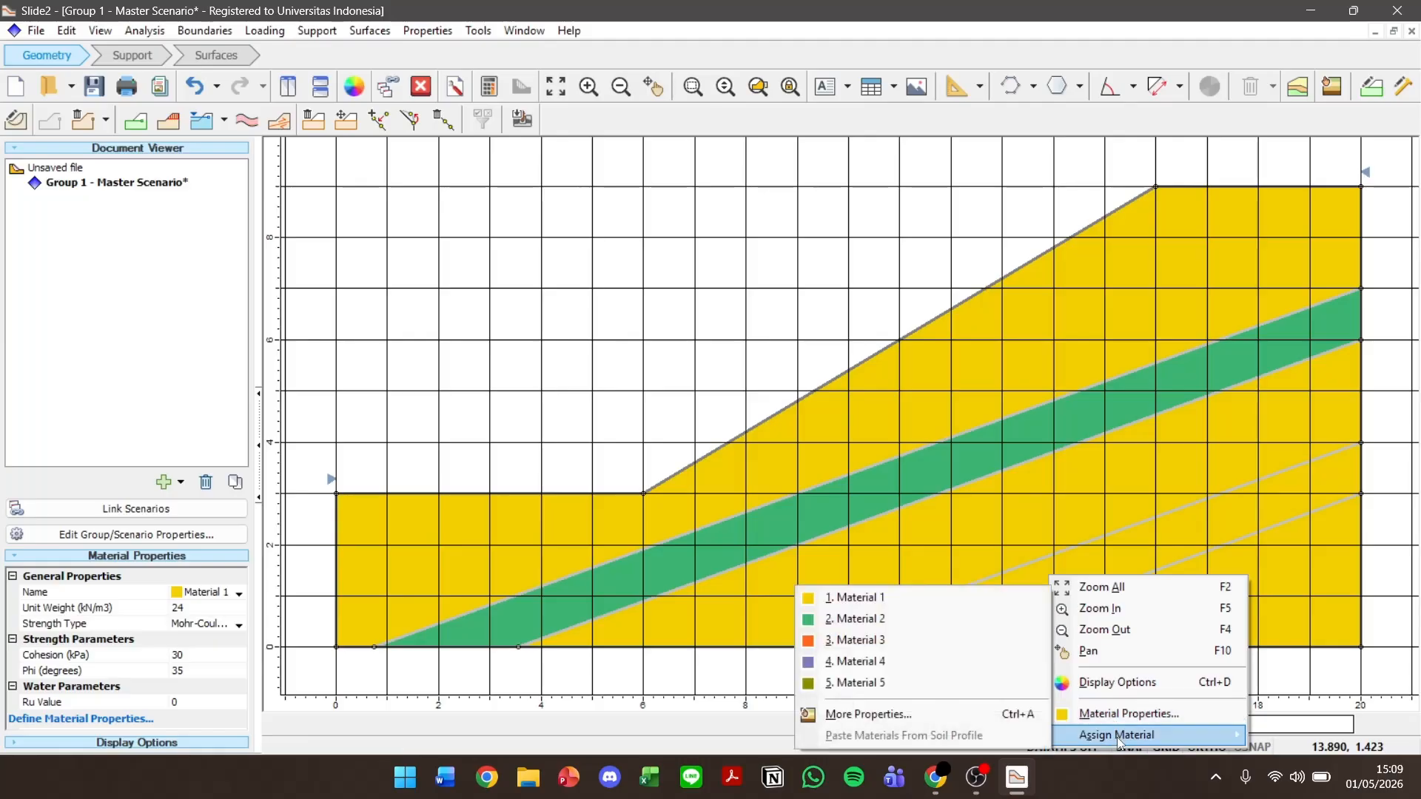
click(983, 641)
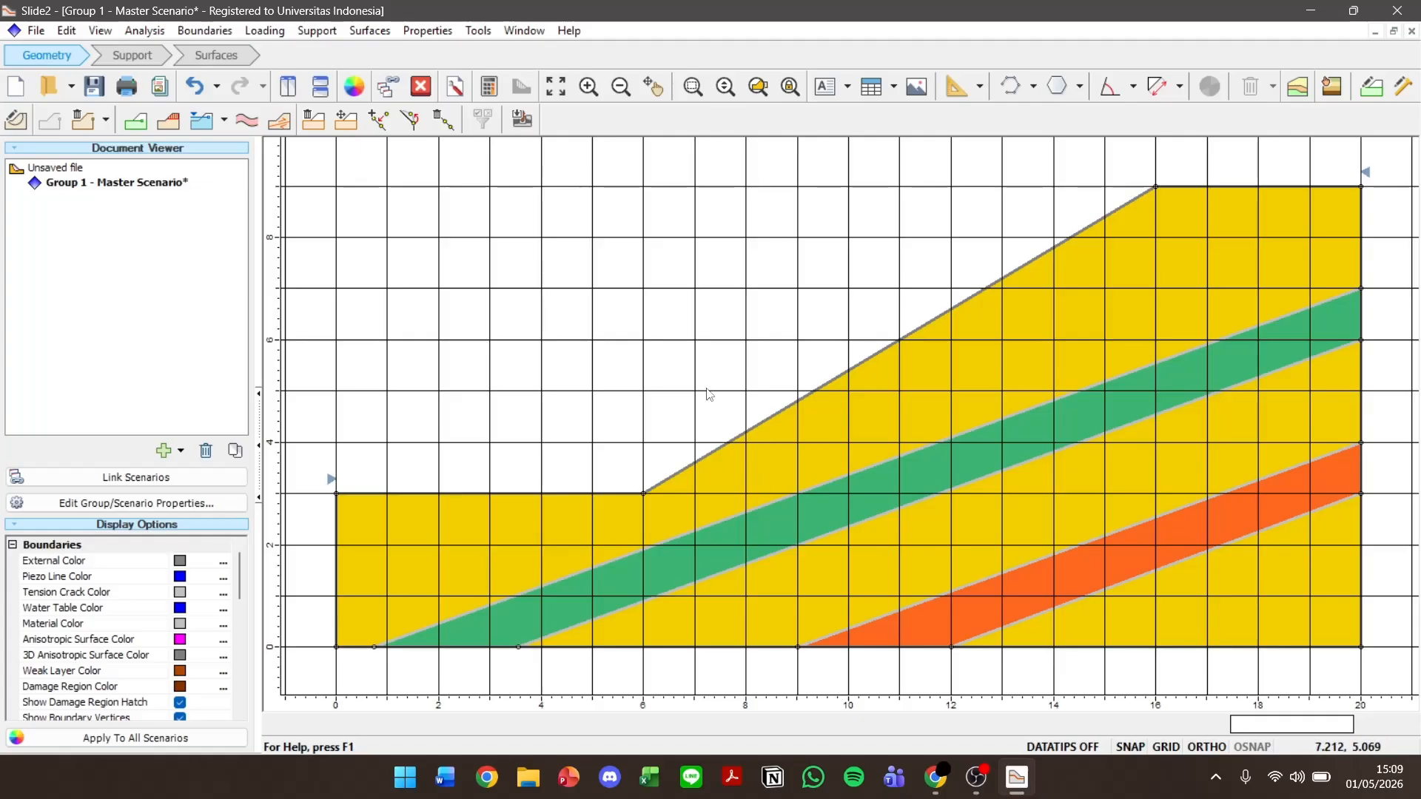
Draw a water table from (20, 8) on the model's edge down inside the slope to its toe at (6, 3), ending at about (5.4, 3.3).
click(197, 123)
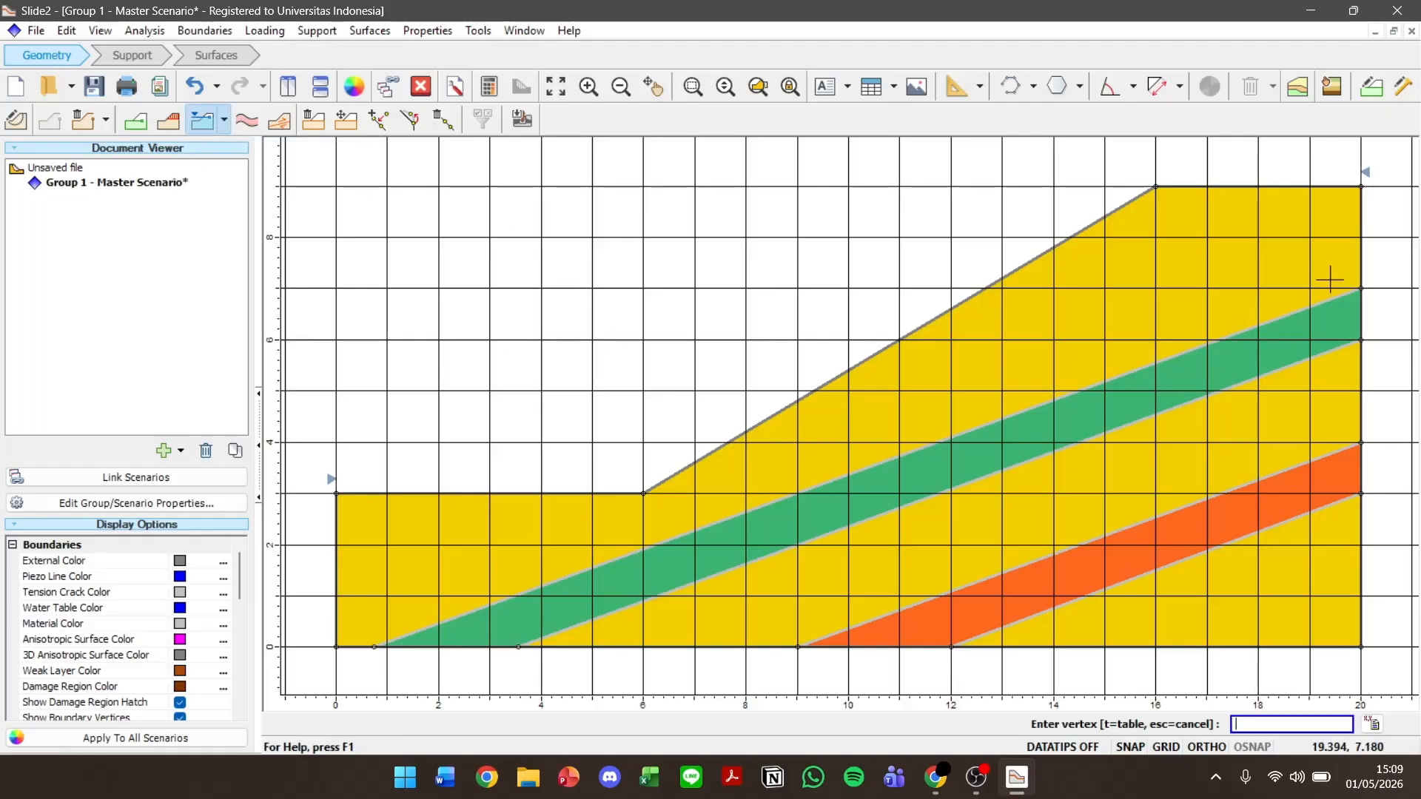
click(1361, 237)
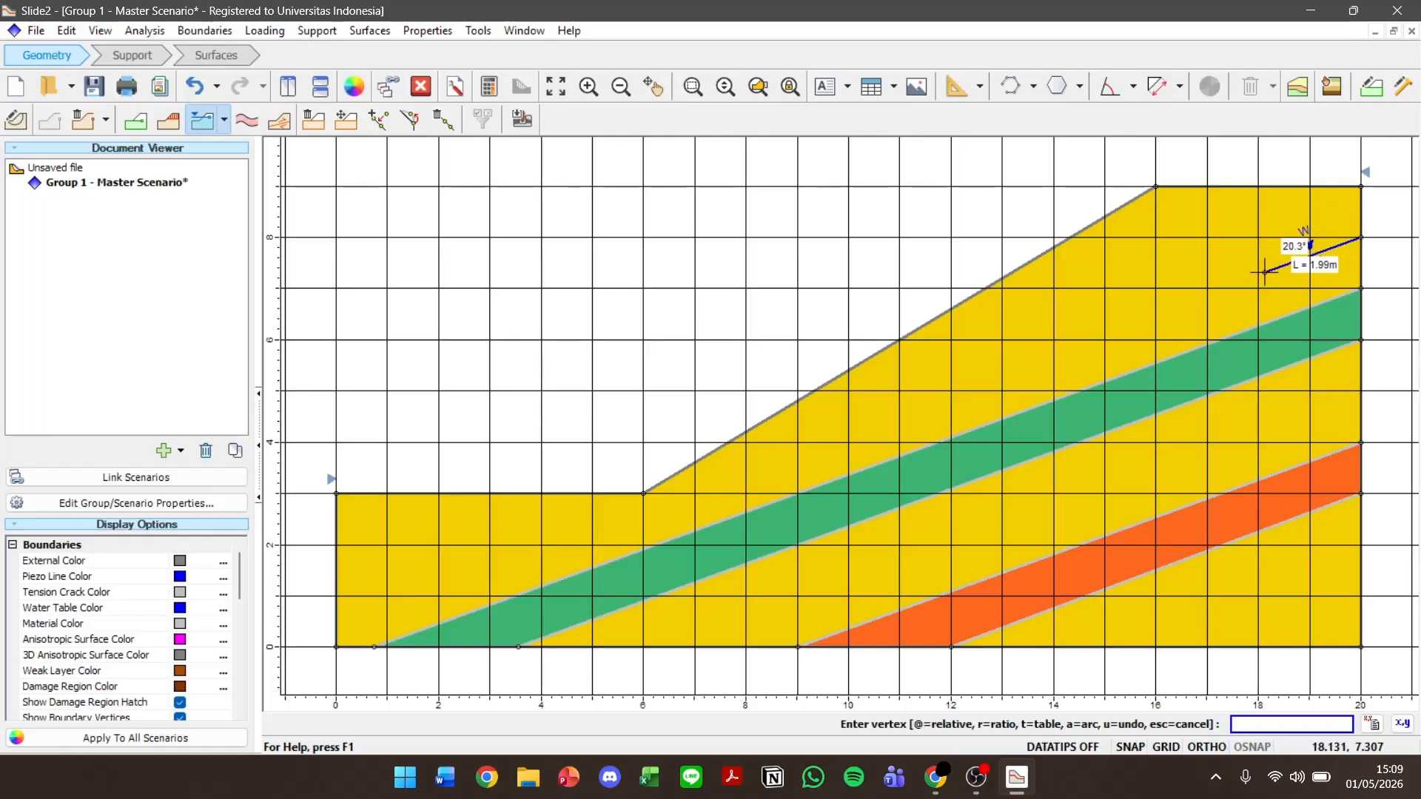
click(1224, 273)
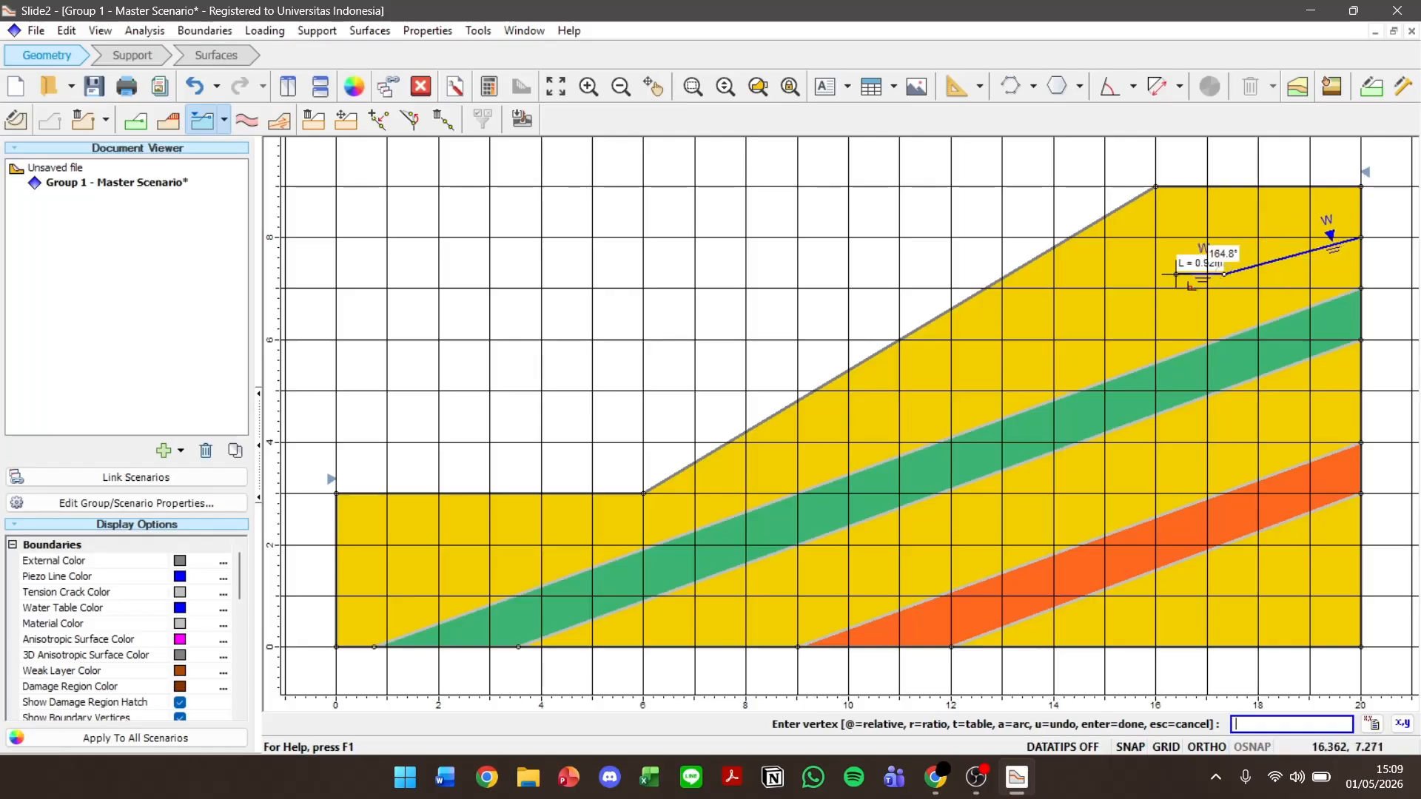
click(1090, 308)
click(987, 361)
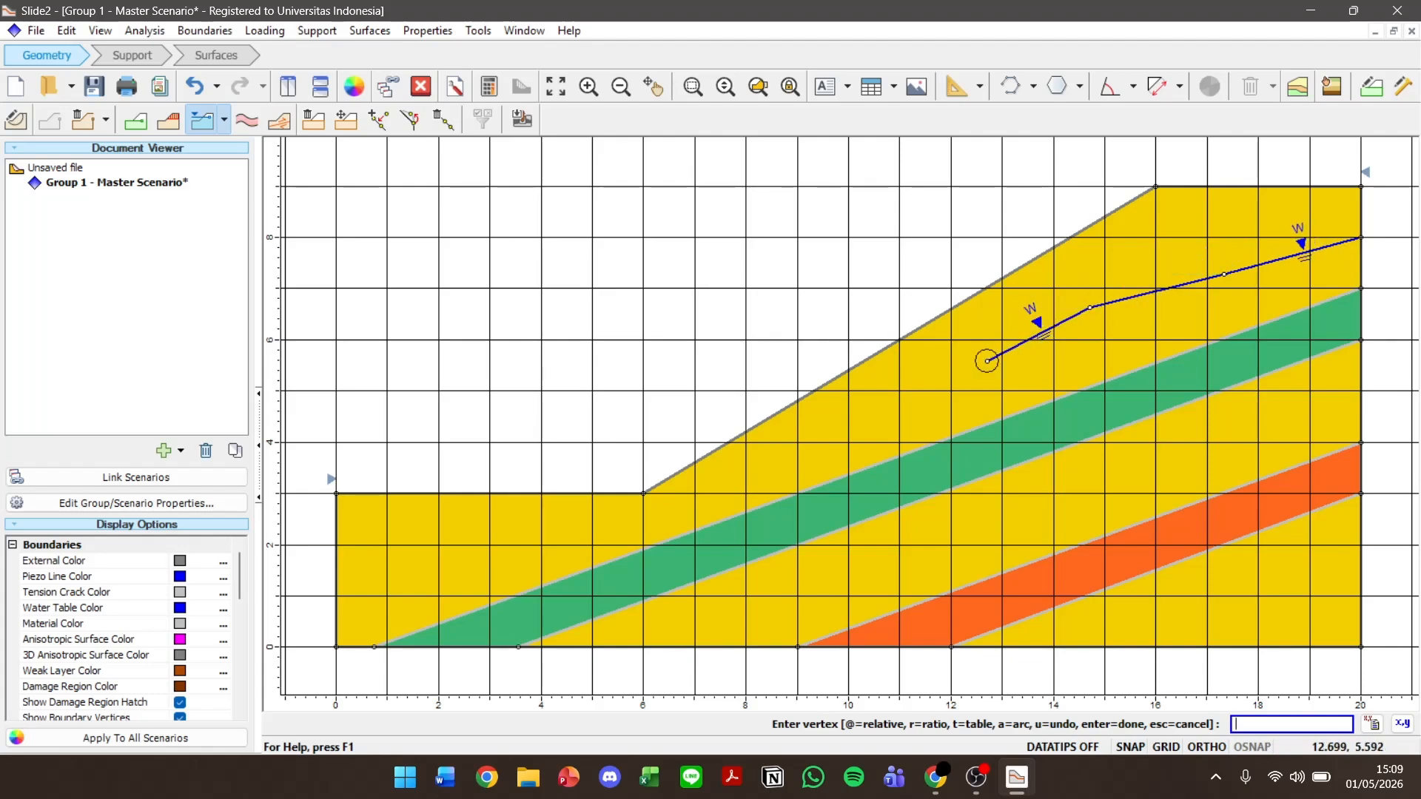
click(857, 420)
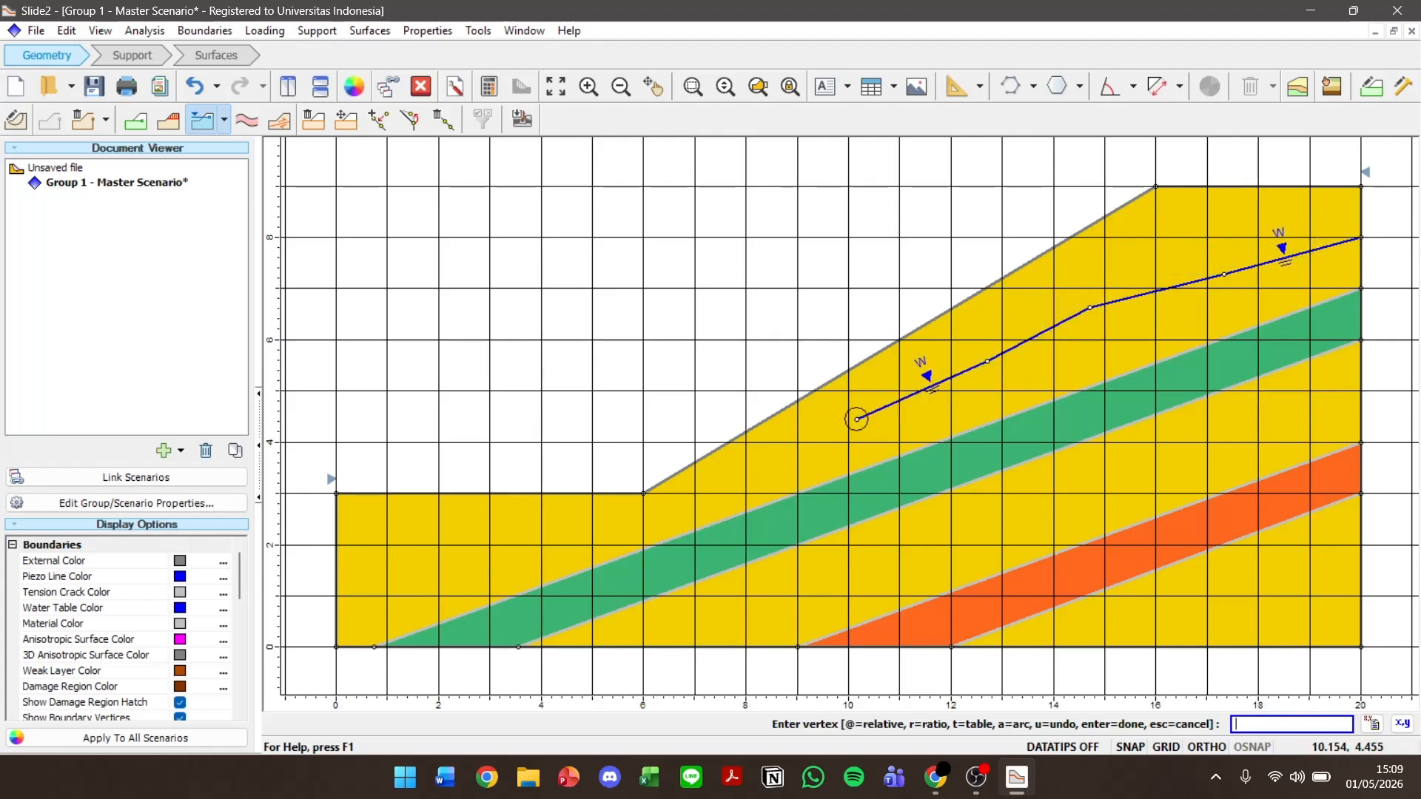
click(778, 447)
click(727, 479)
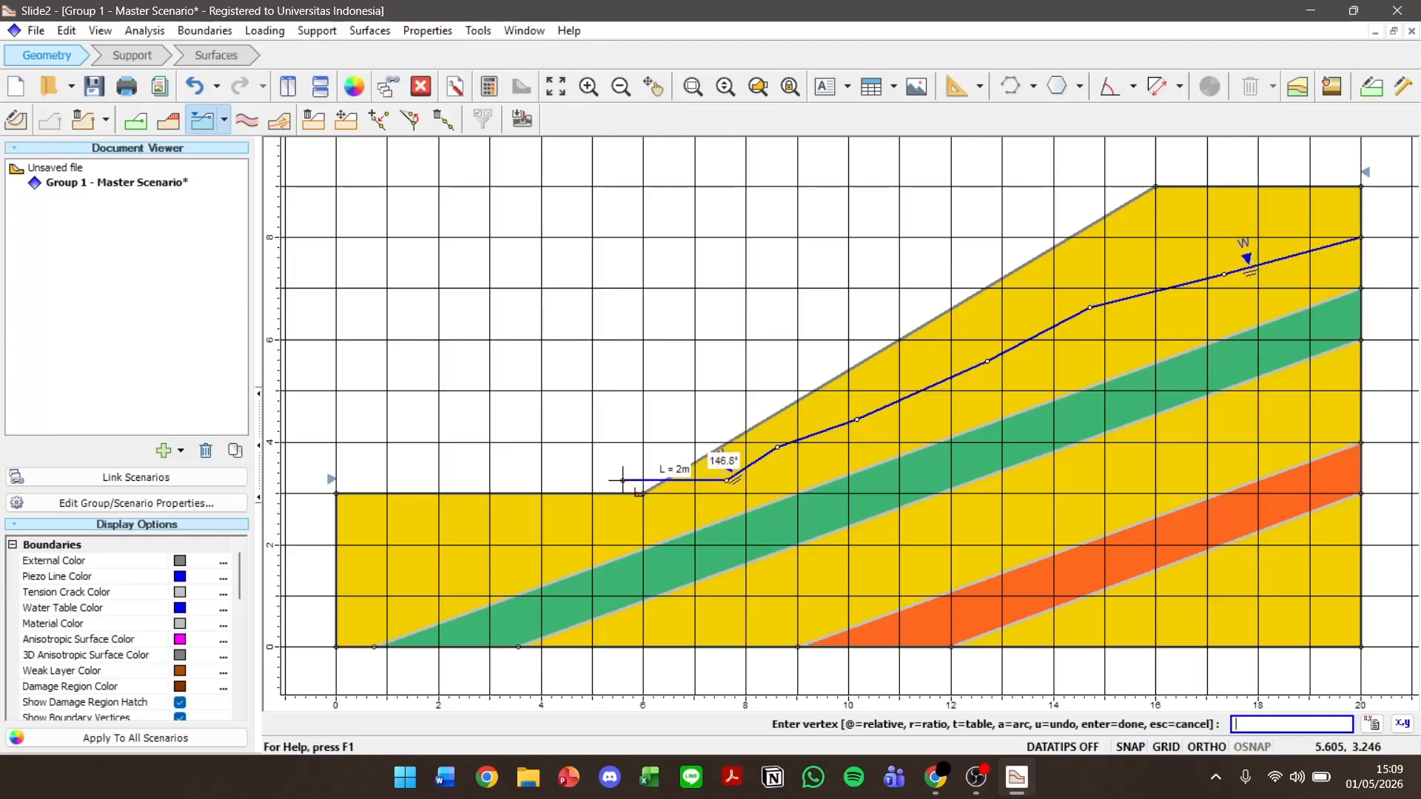
click(643, 493)
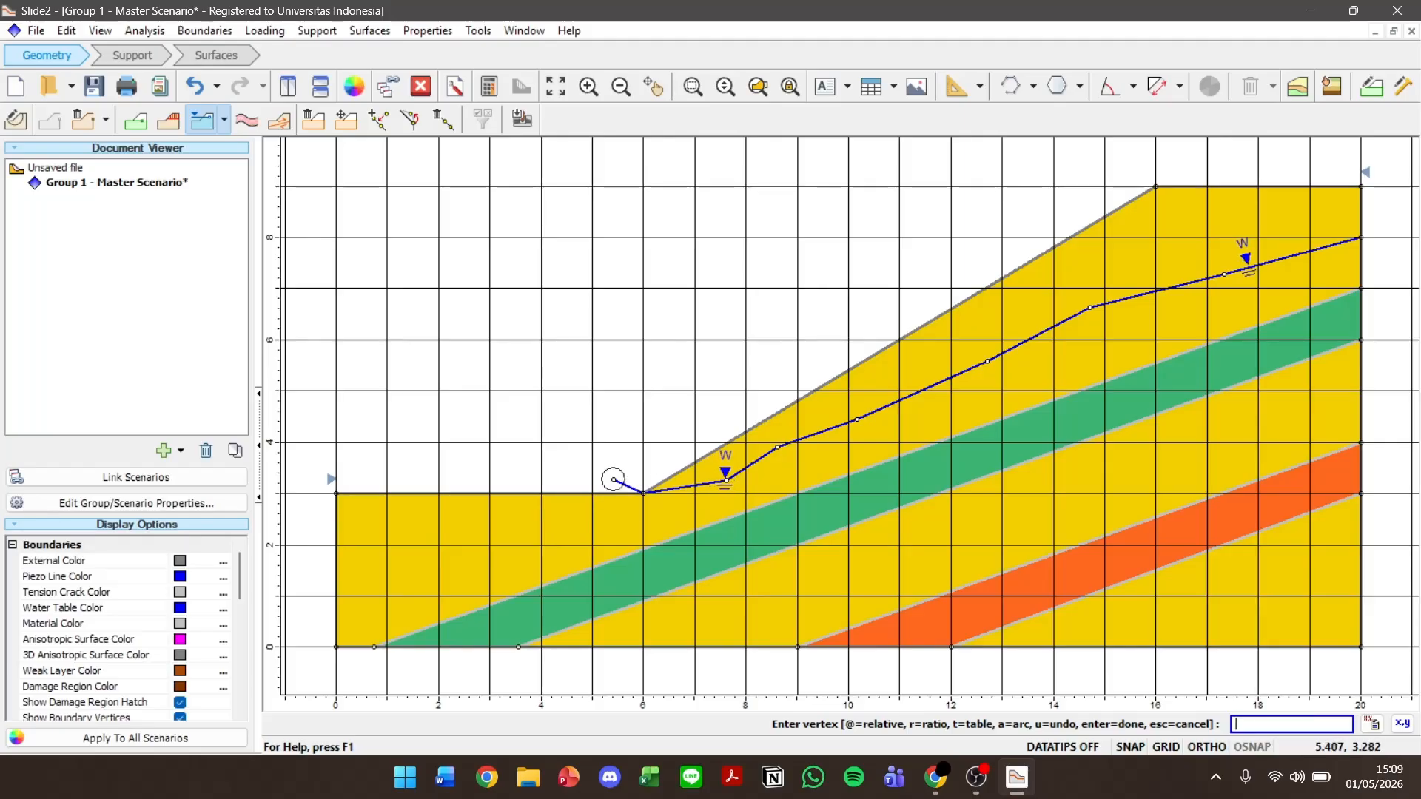
right_click(613, 479)
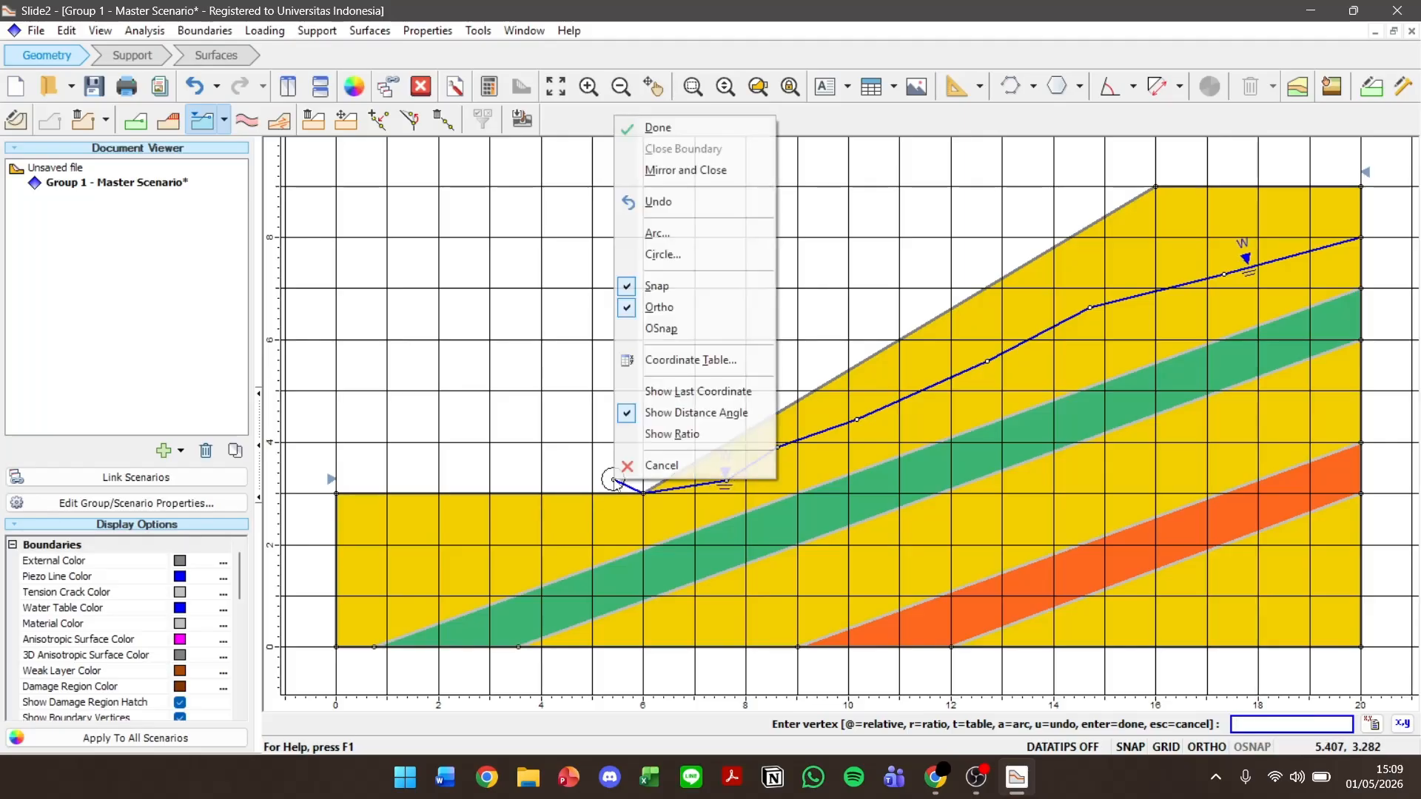
click(661, 127)
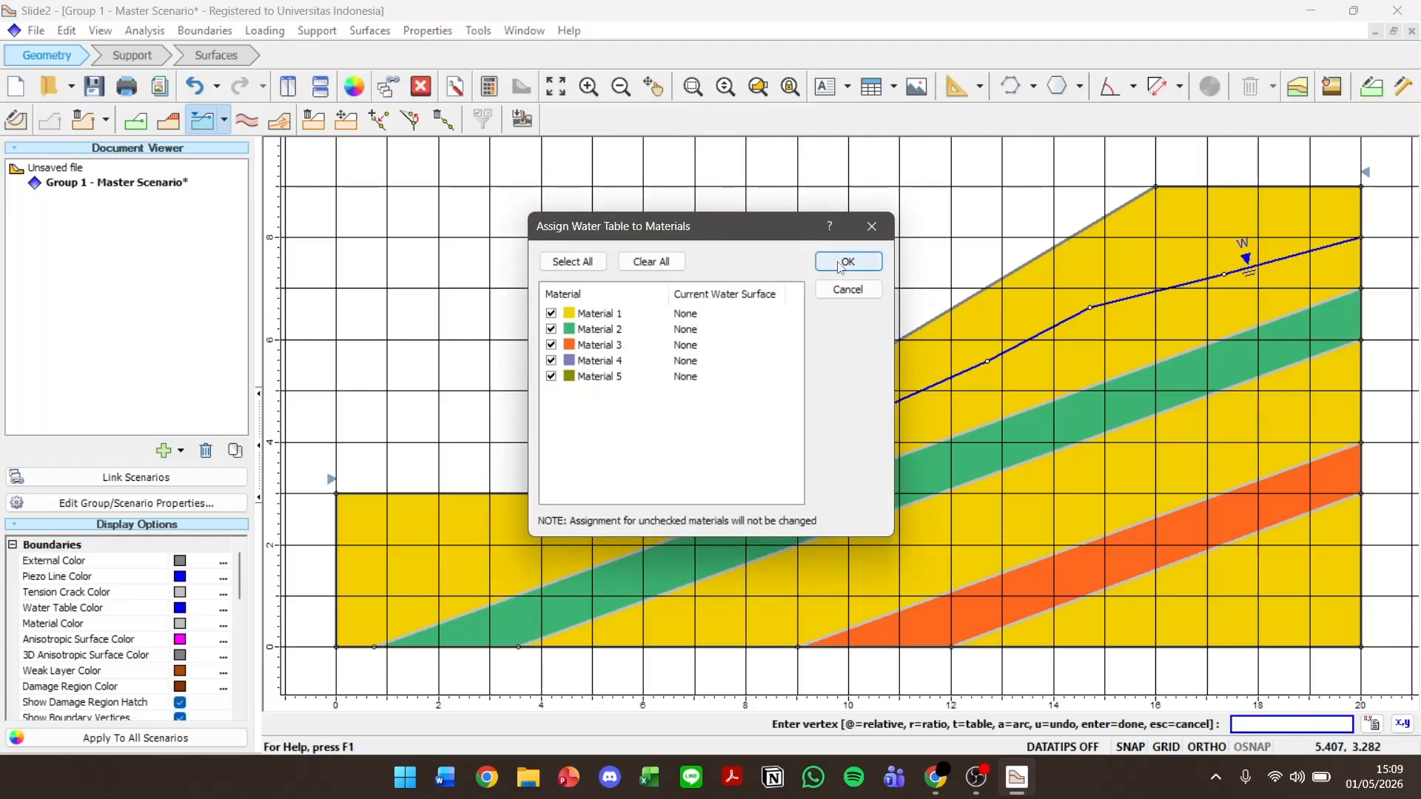
Assign the water table to Material 1 only, leaving out Materials 2 to 5.
click(552, 361)
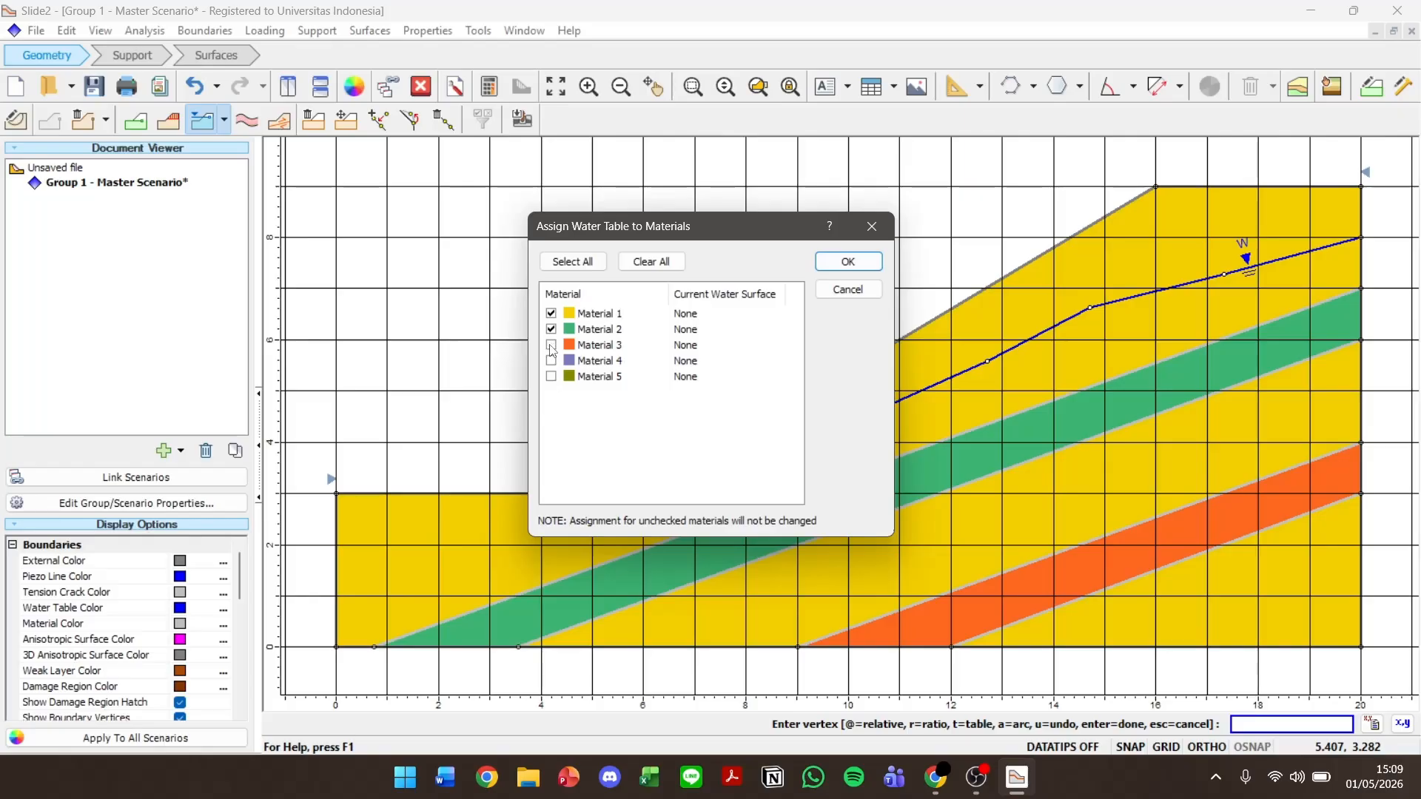
click(552, 330)
click(832, 265)
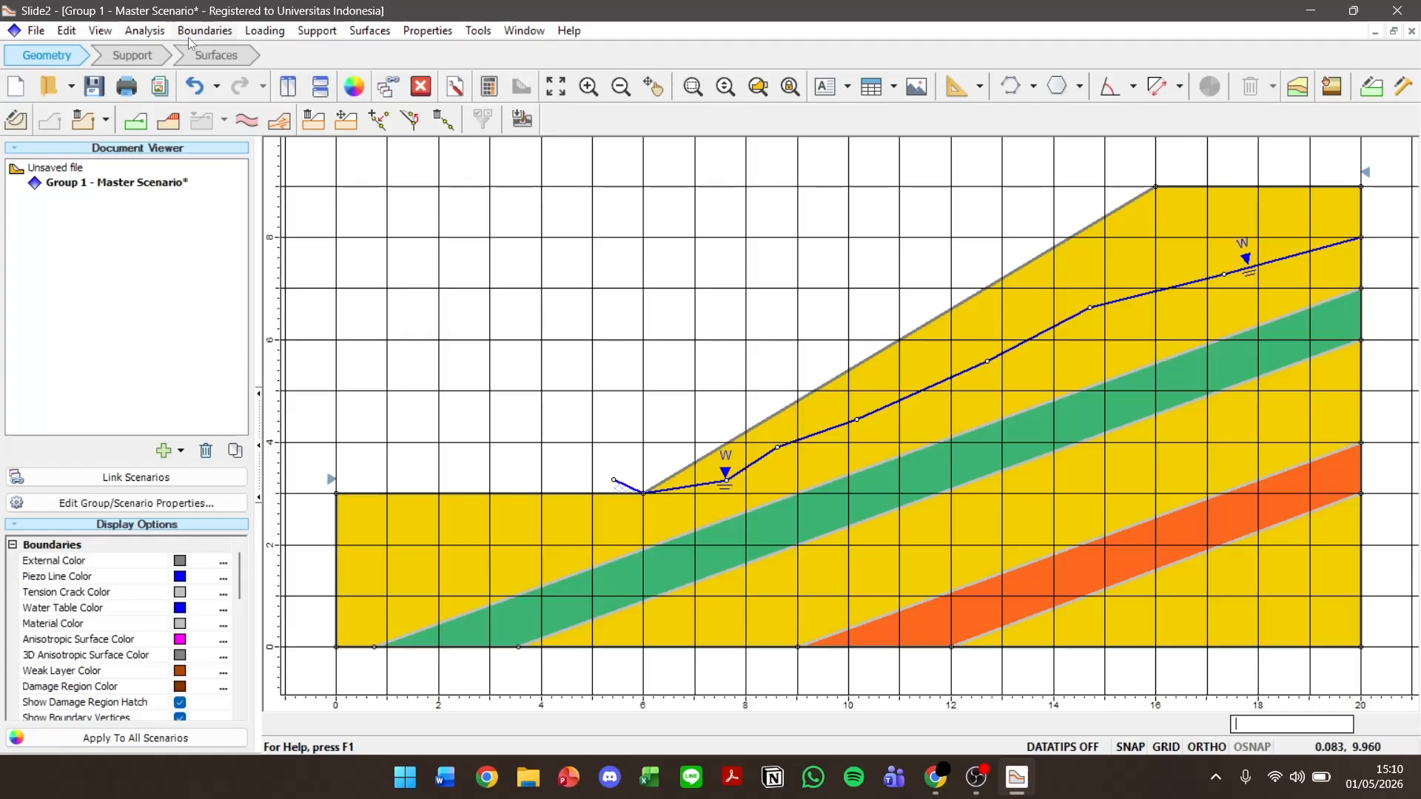
Compute the slope stability analysis, saving the model as "Praktikum slide2" in Downloads and proceeding with the water table as drawn.
click(158, 34)
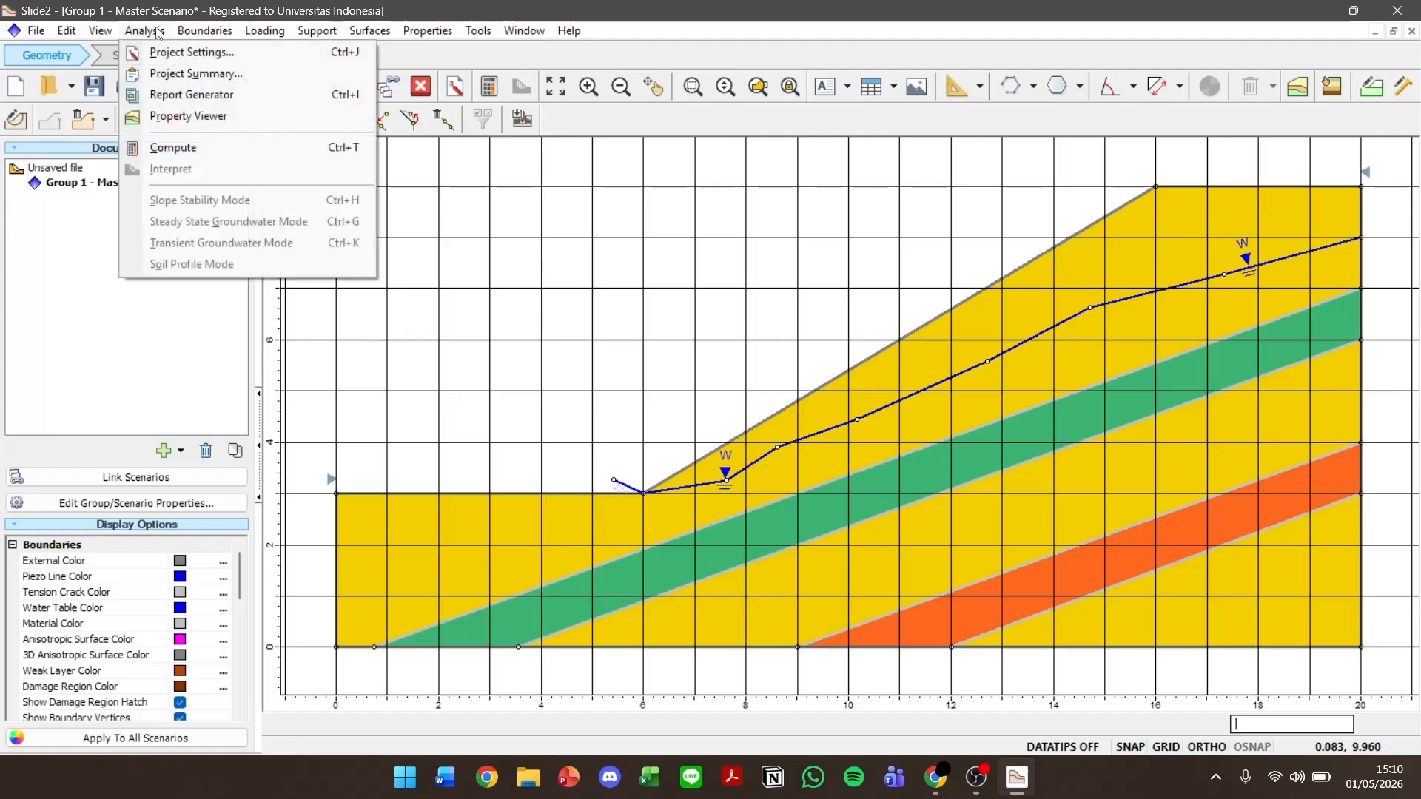
click(172, 149)
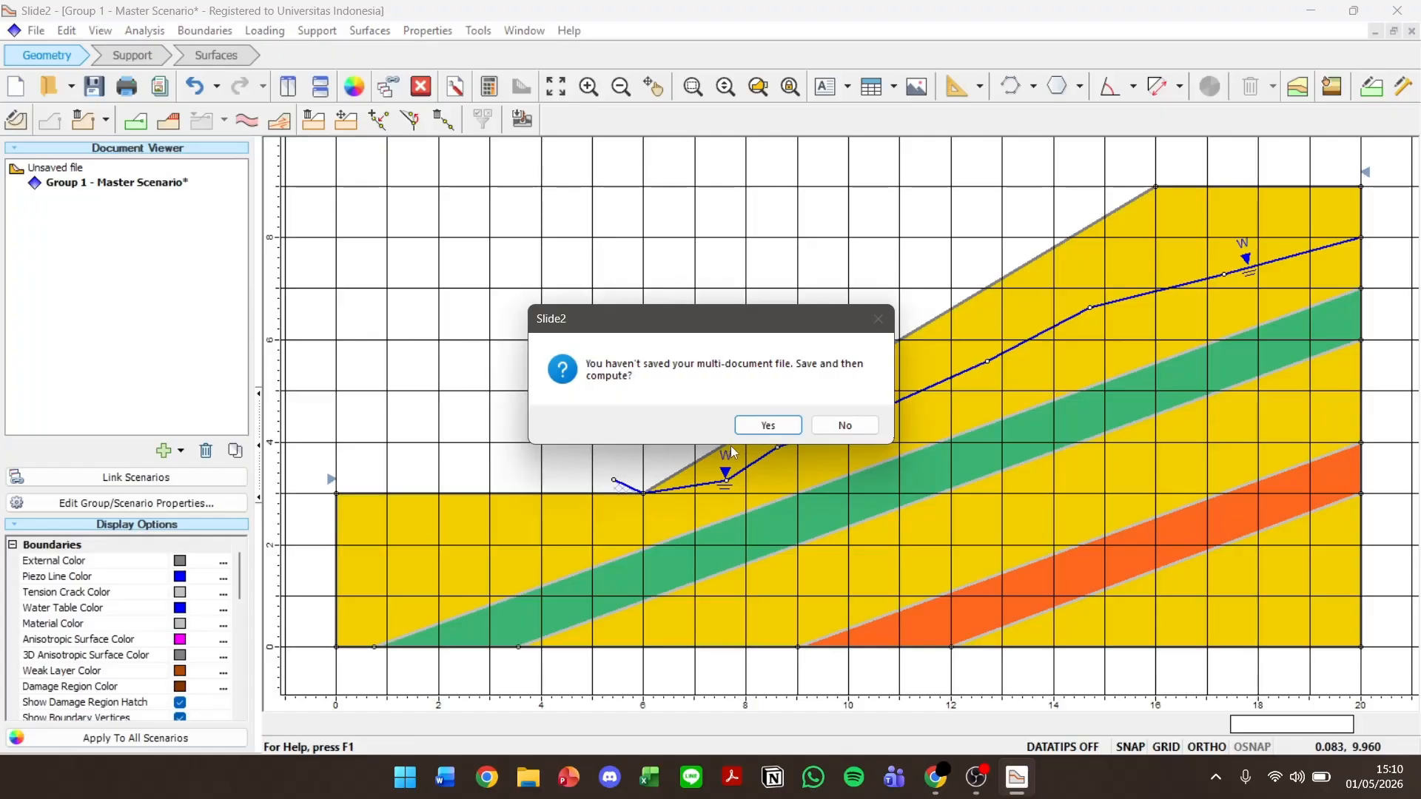
click(769, 427)
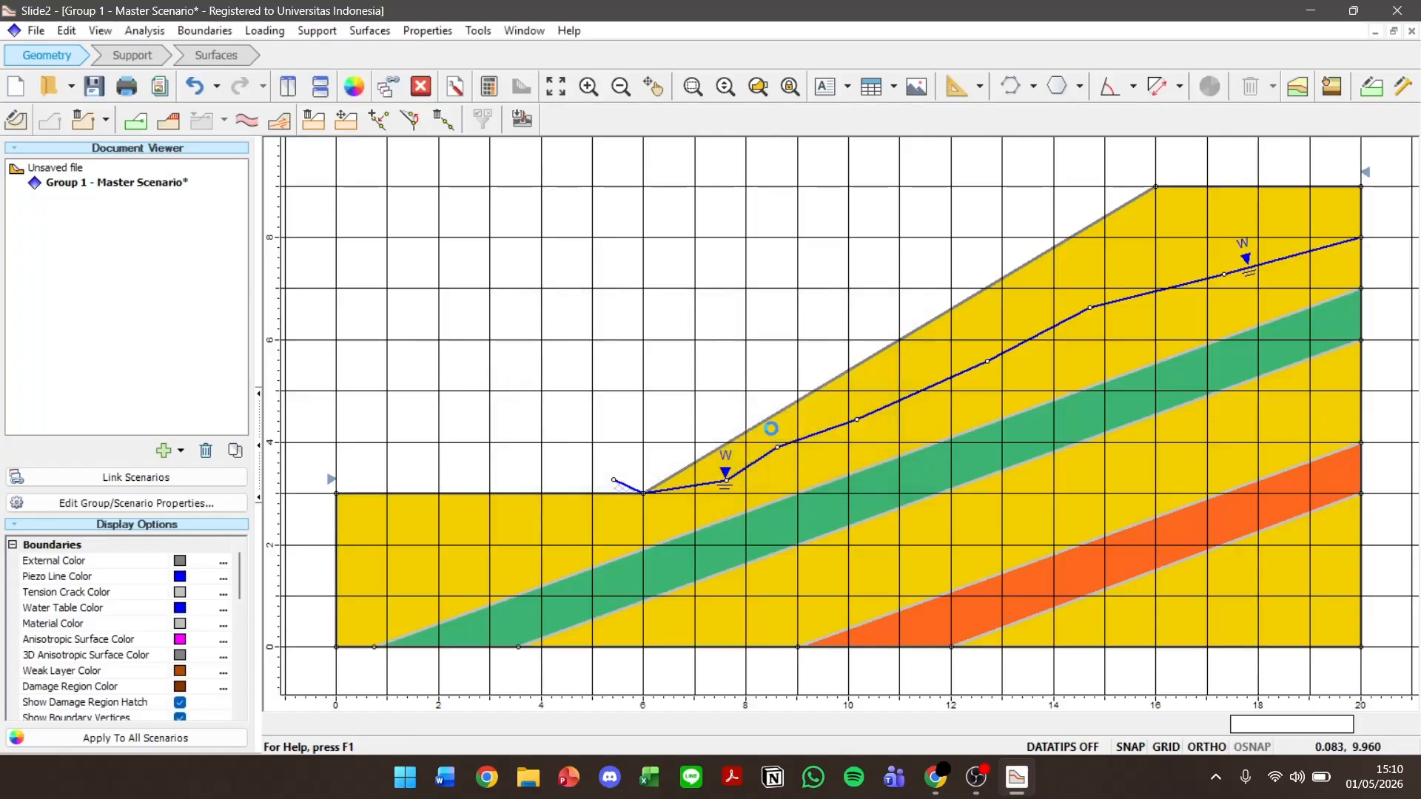
text(Pr)
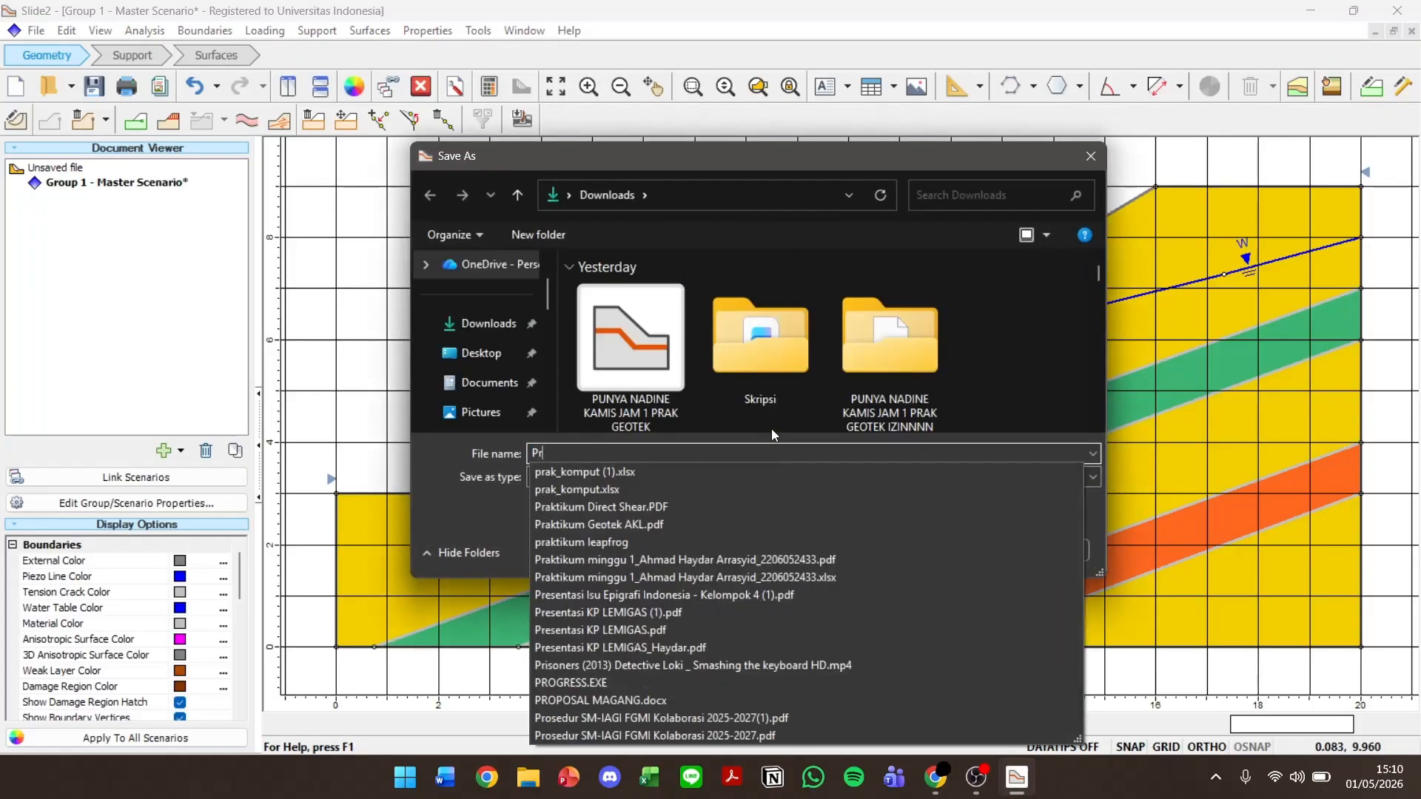
text(aktikum)
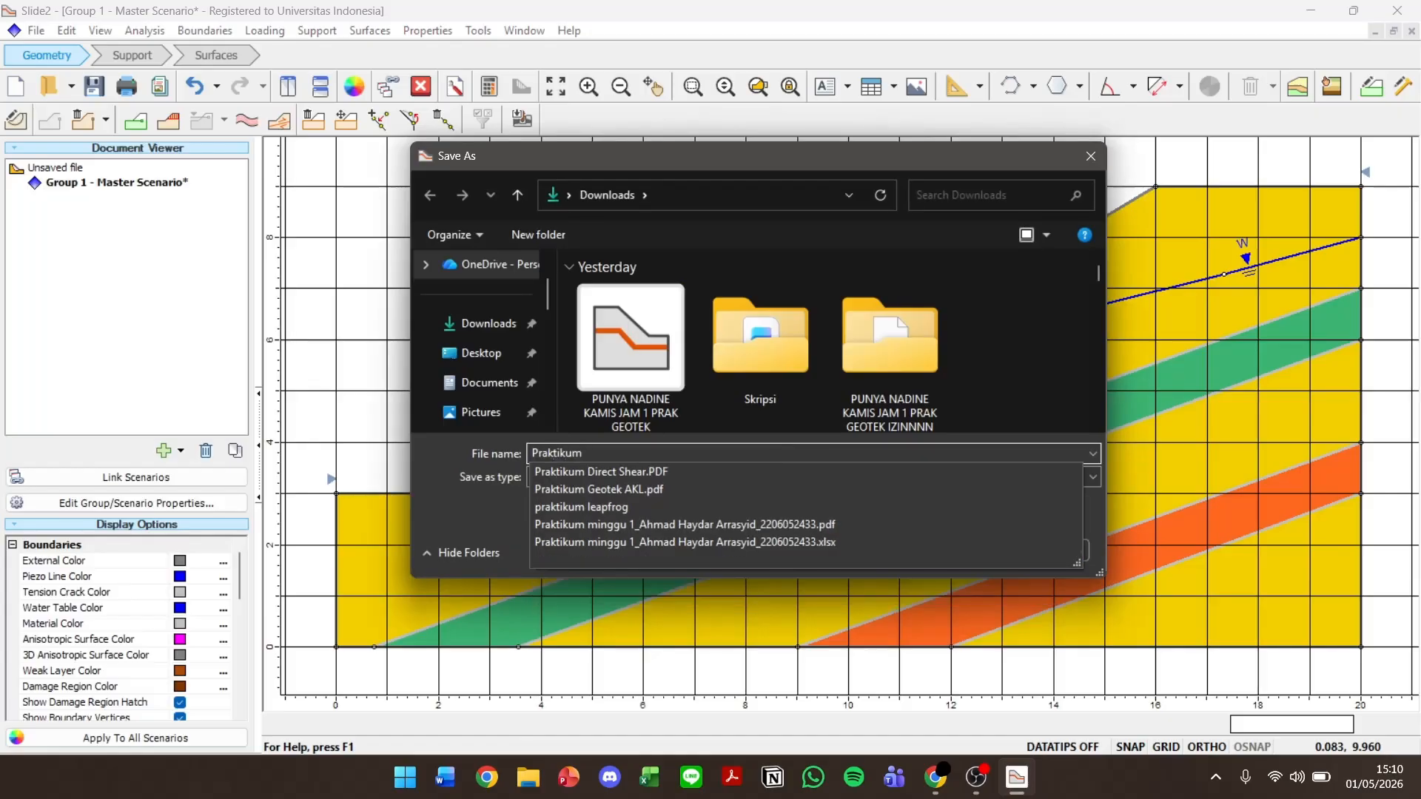
text( slide2)
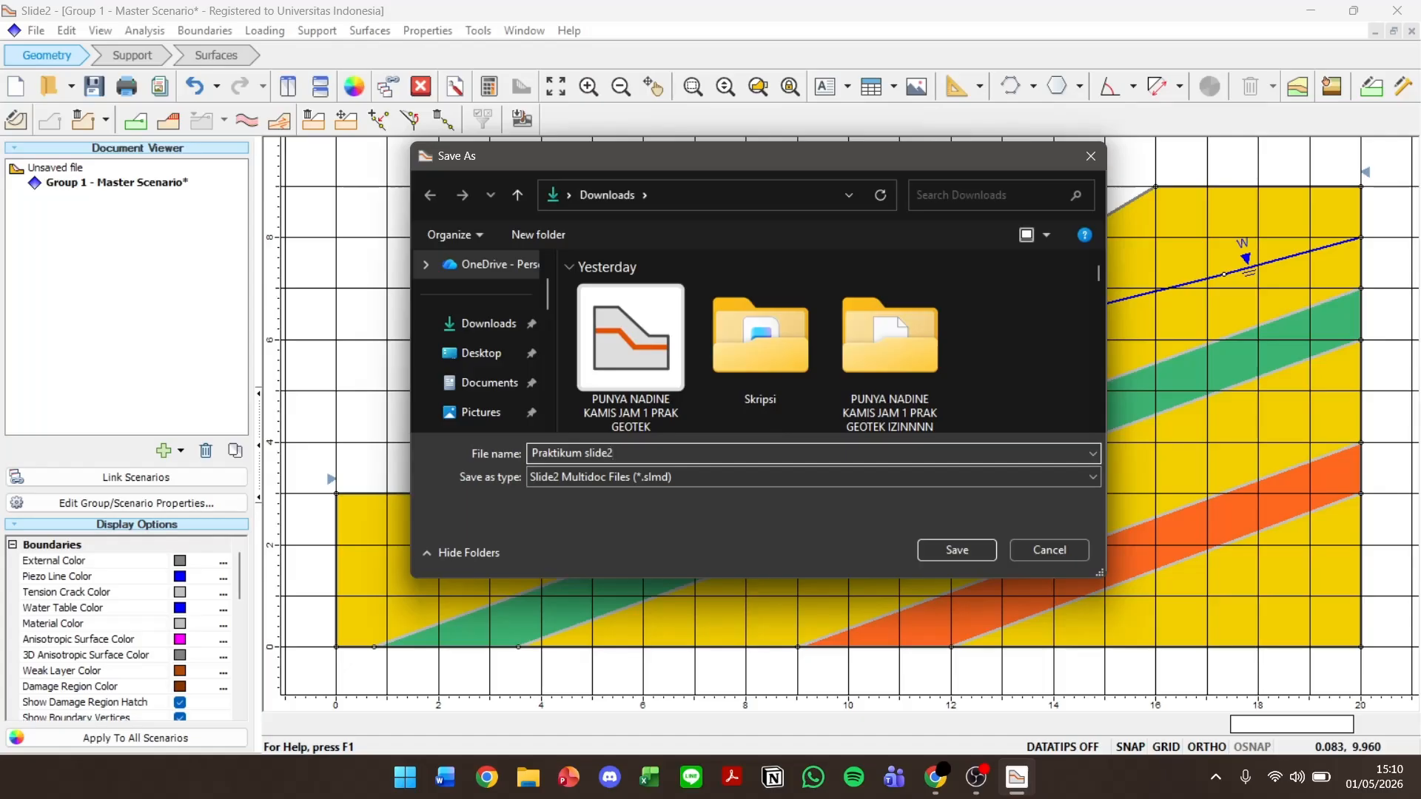
key(Return)
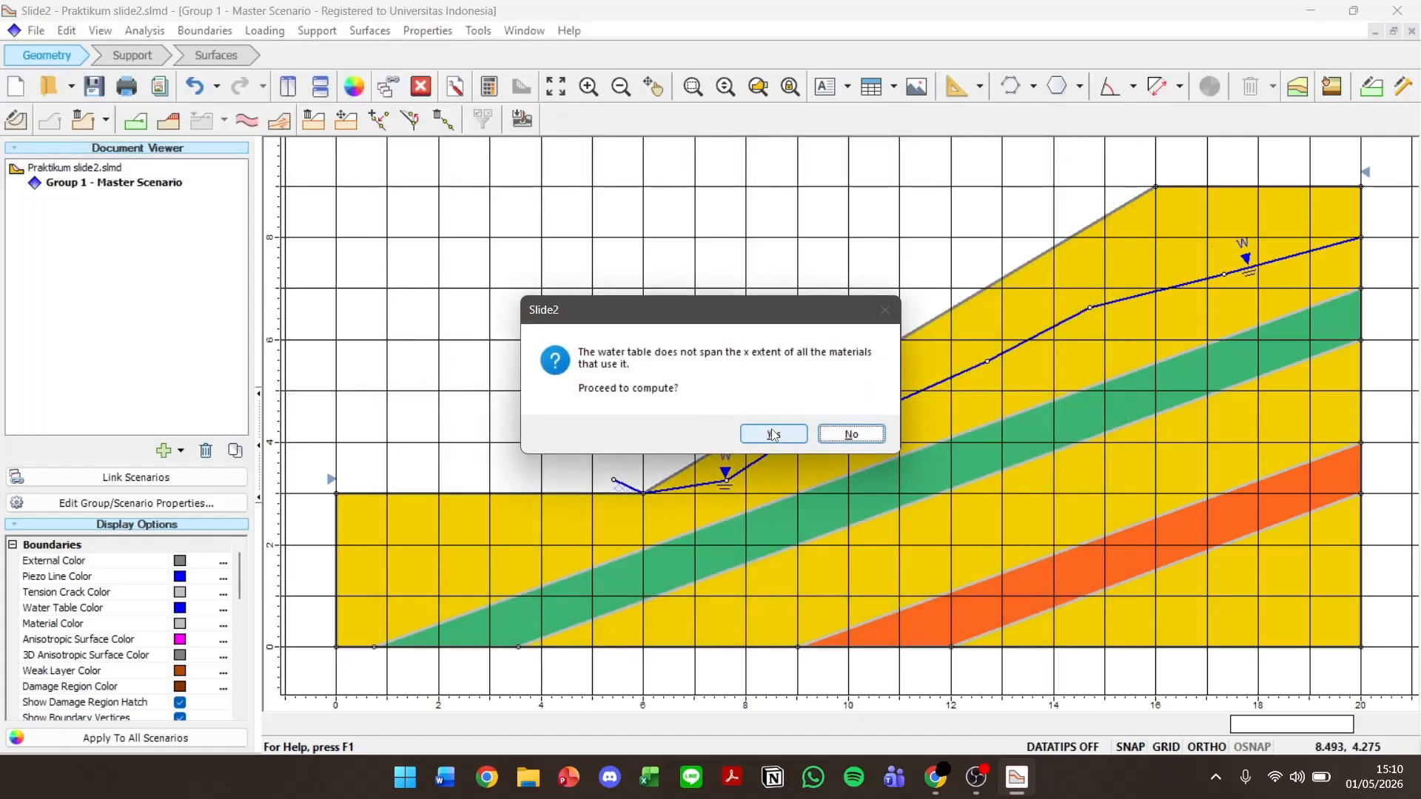
click(772, 434)
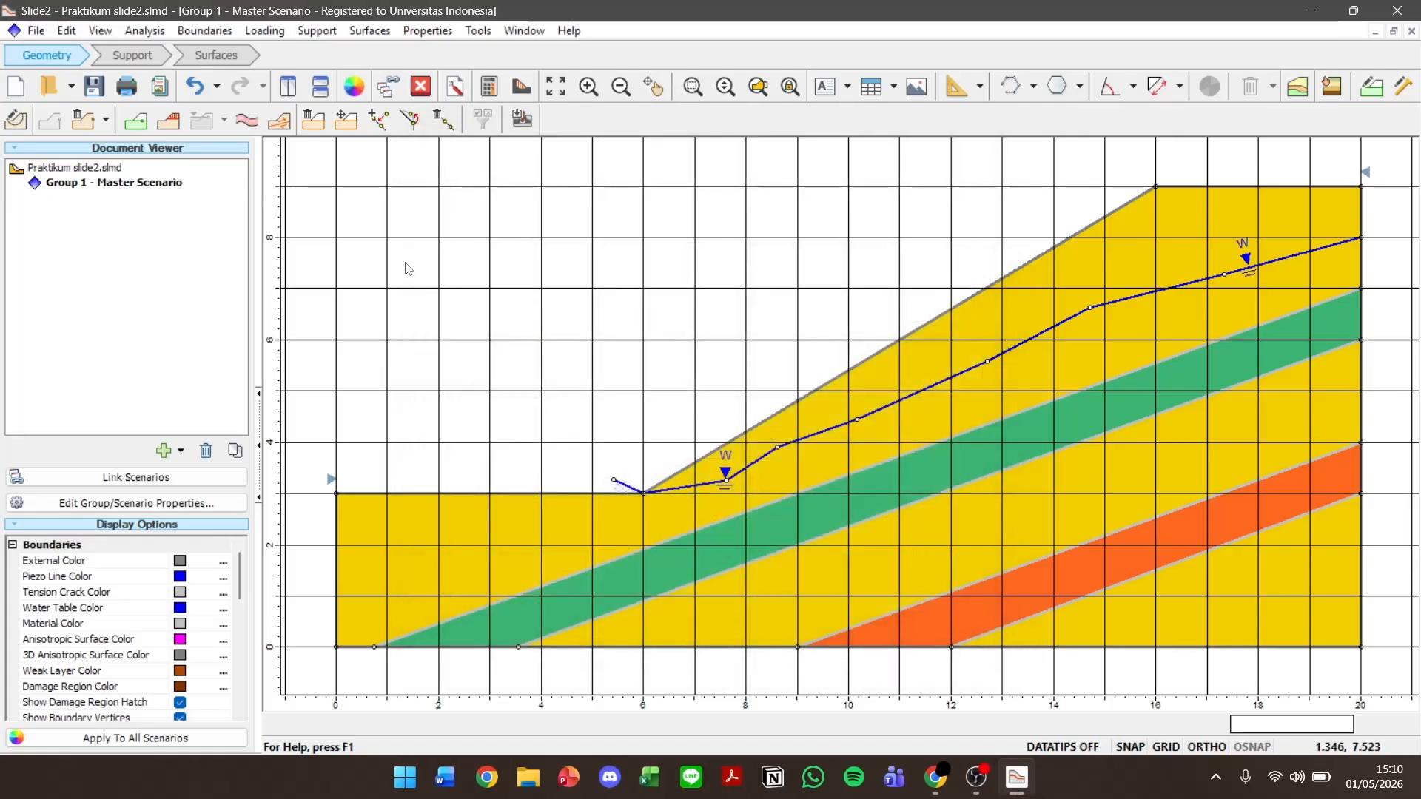
Open the computed slope stability results in Interpret.
click(144, 30)
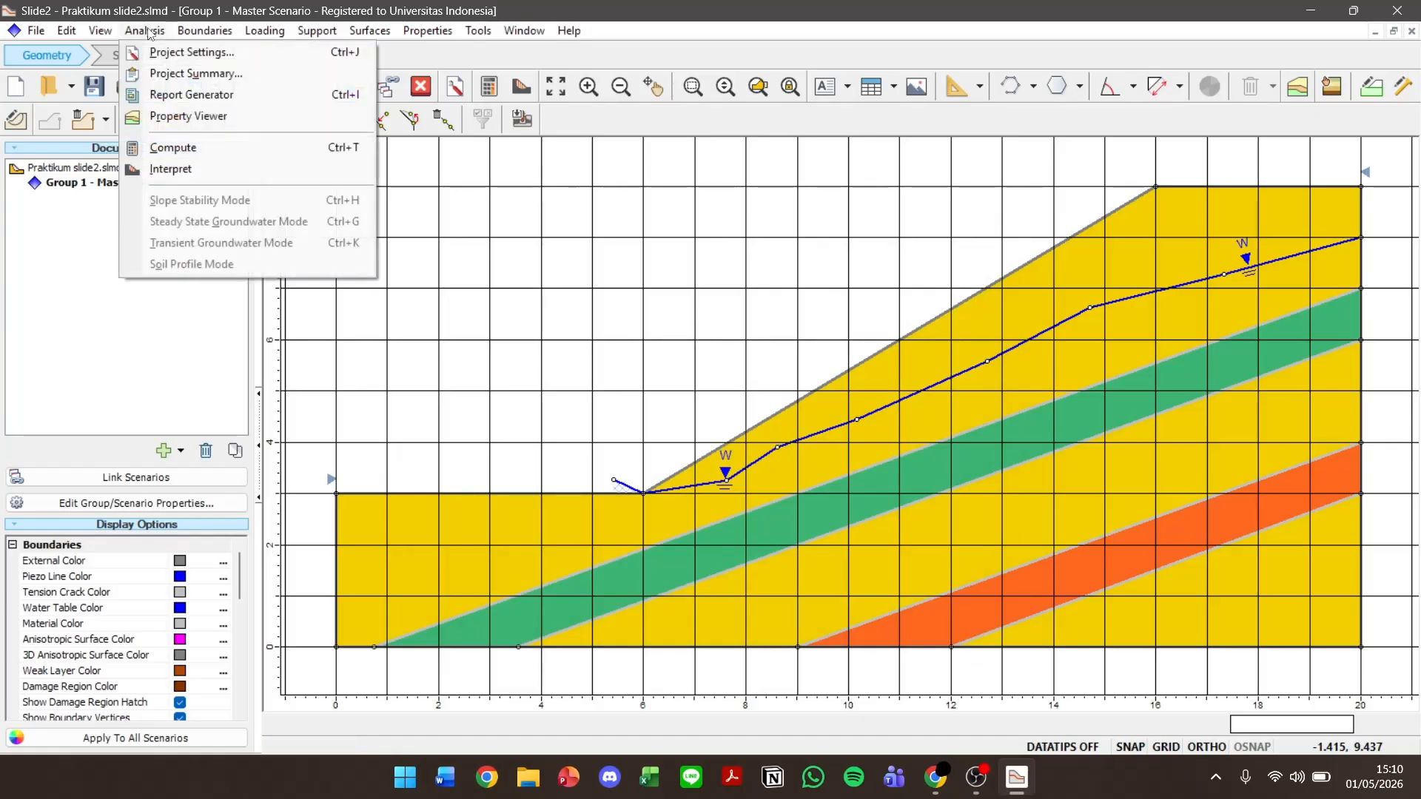
click(170, 171)
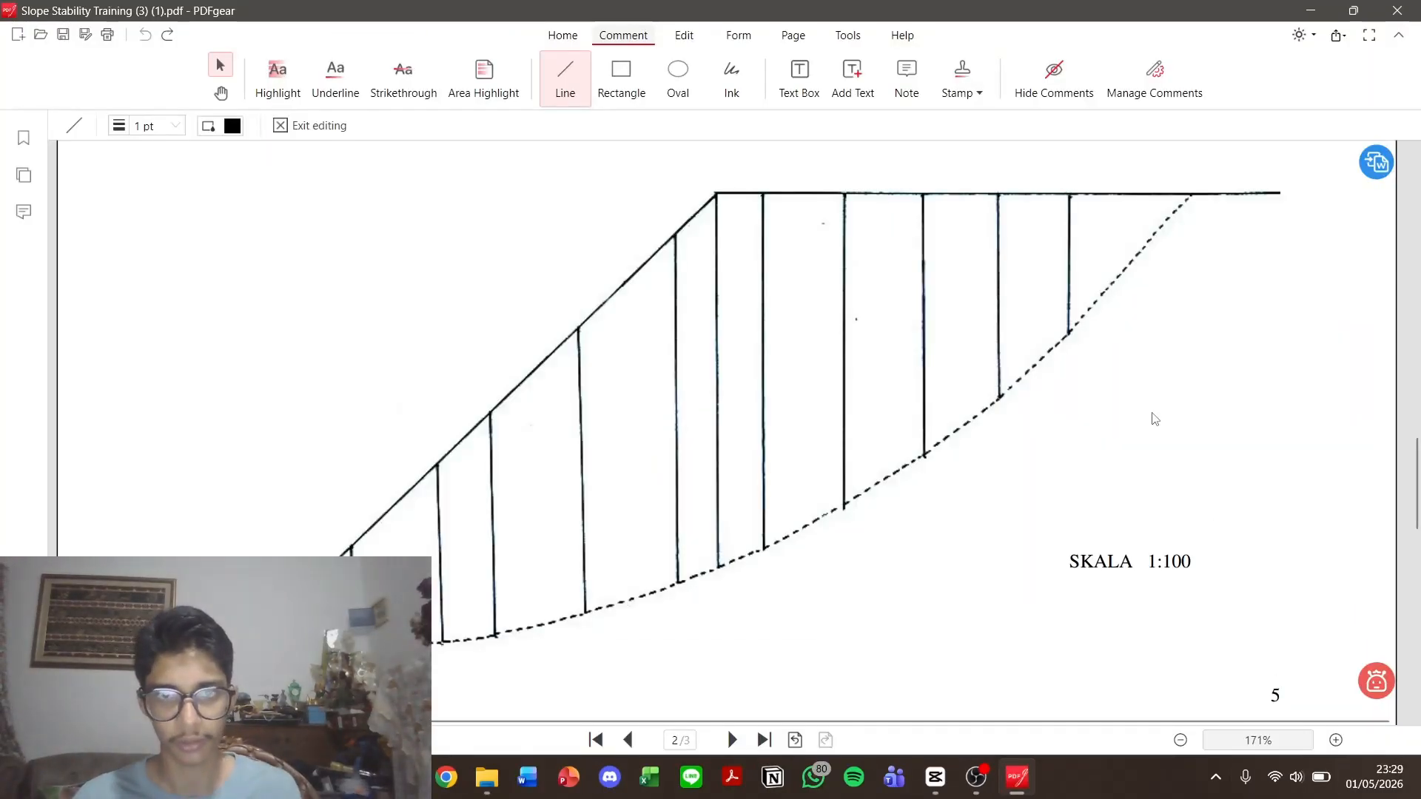
Review the given data and questions of SOAL – B1 above the slice sketch in the slope stability training PDF.
scroll(1154, 419, up, 5)
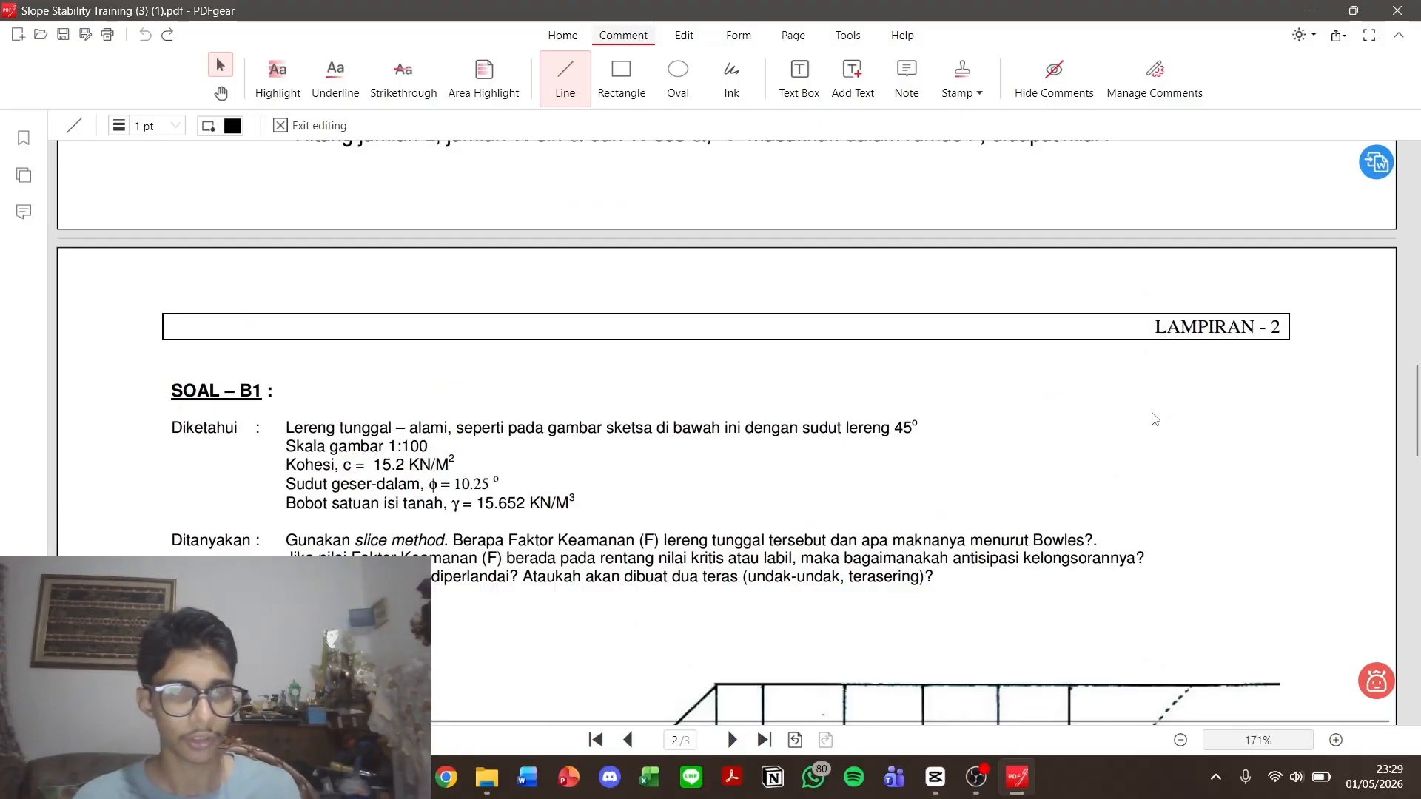